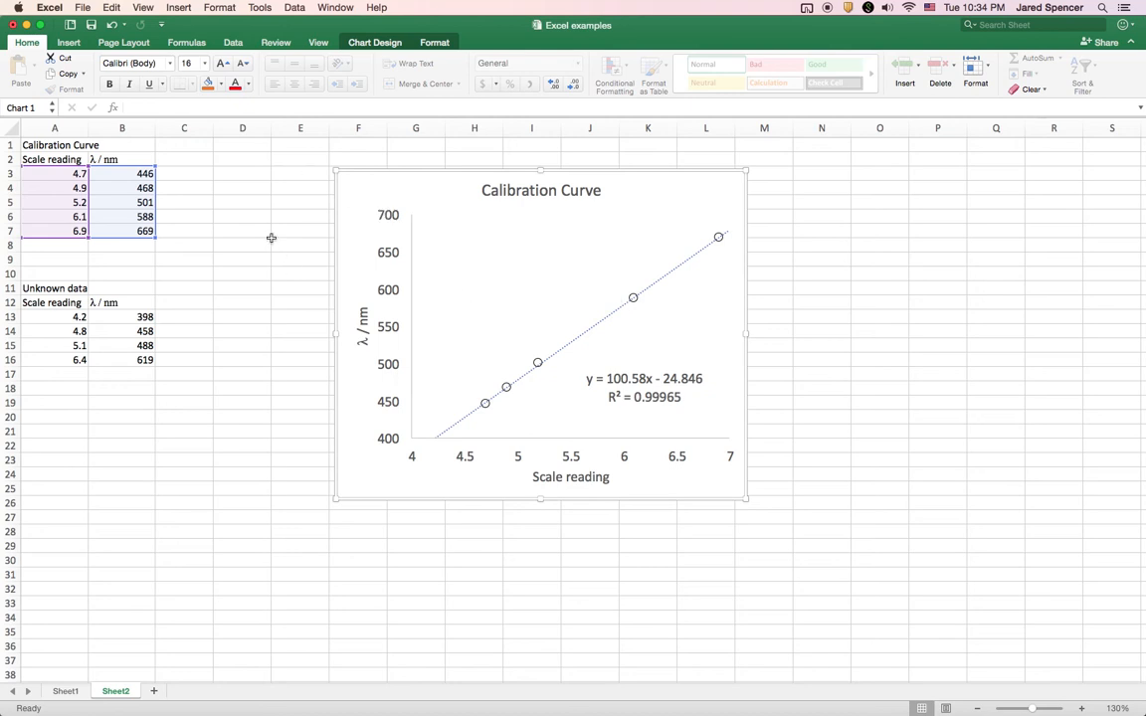
Delete the existing calibration curve chart from the sheet
{"action": "left_click", "coordinate": [272, 241]}
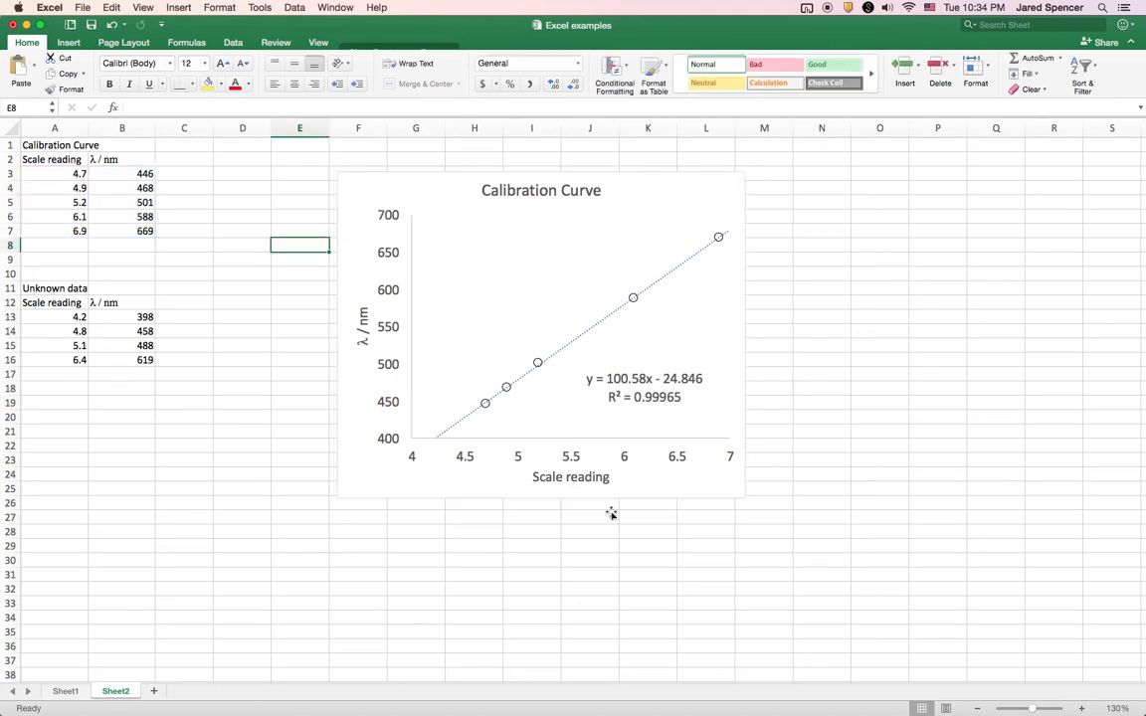
{"action": "left_click", "coordinate": [236, 201]}
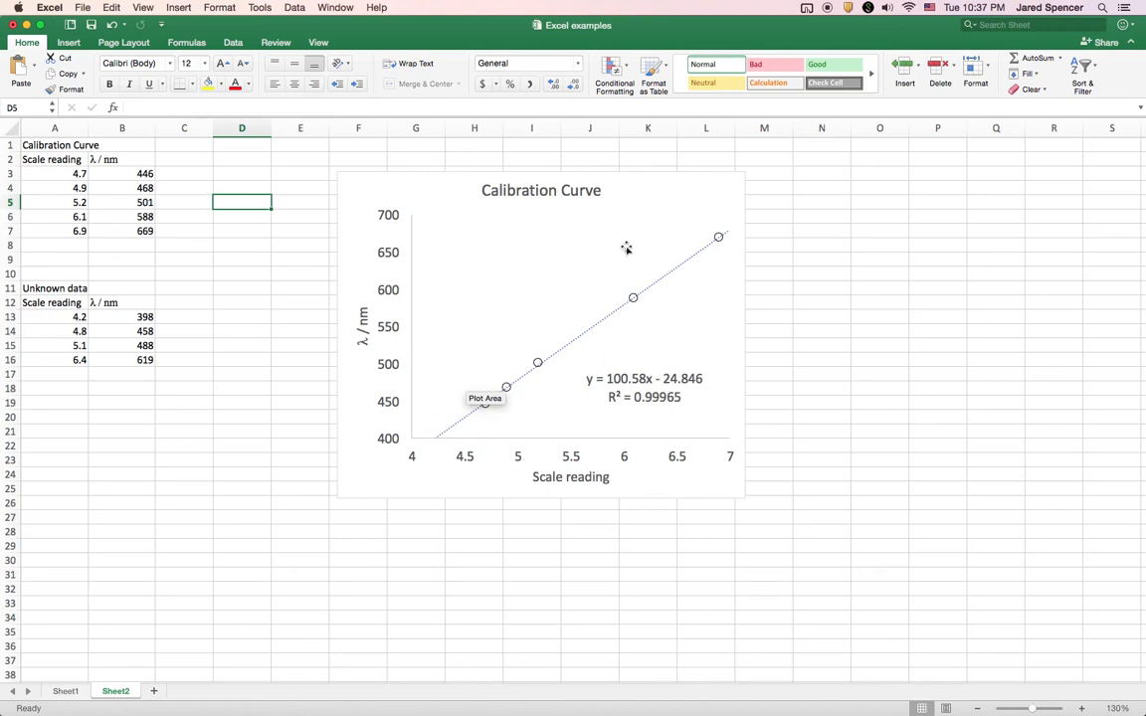
{"action": "left_click", "coordinate": [383, 183]}
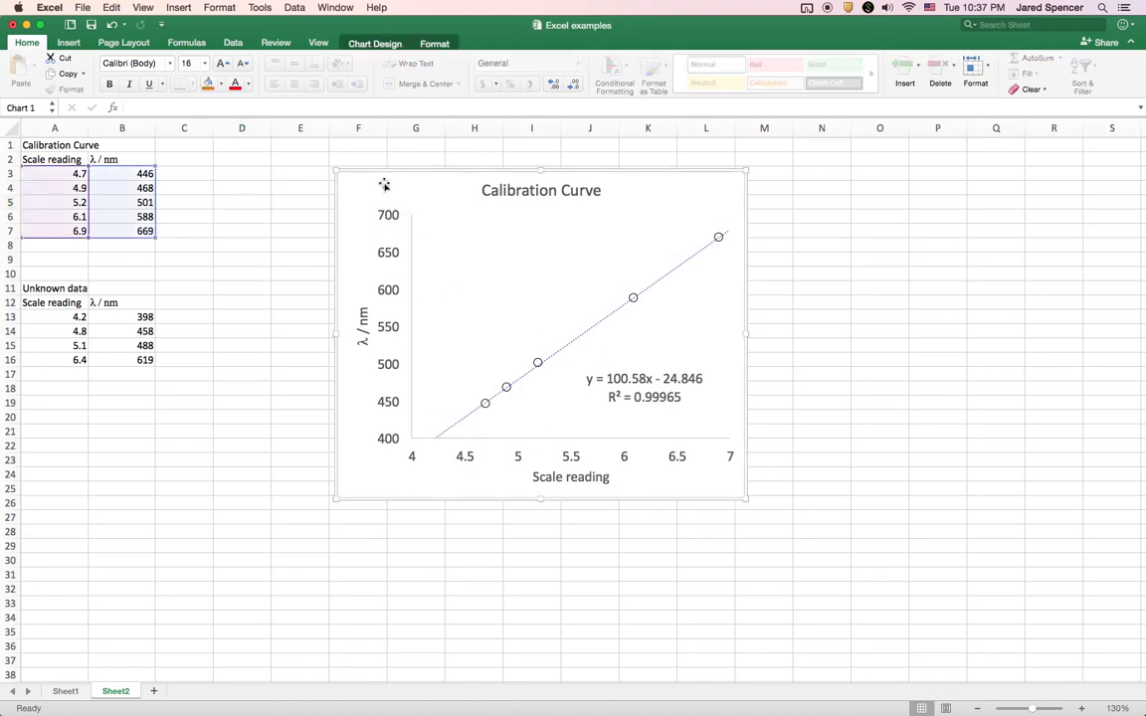
{"action": "key", "text": "Delete"}
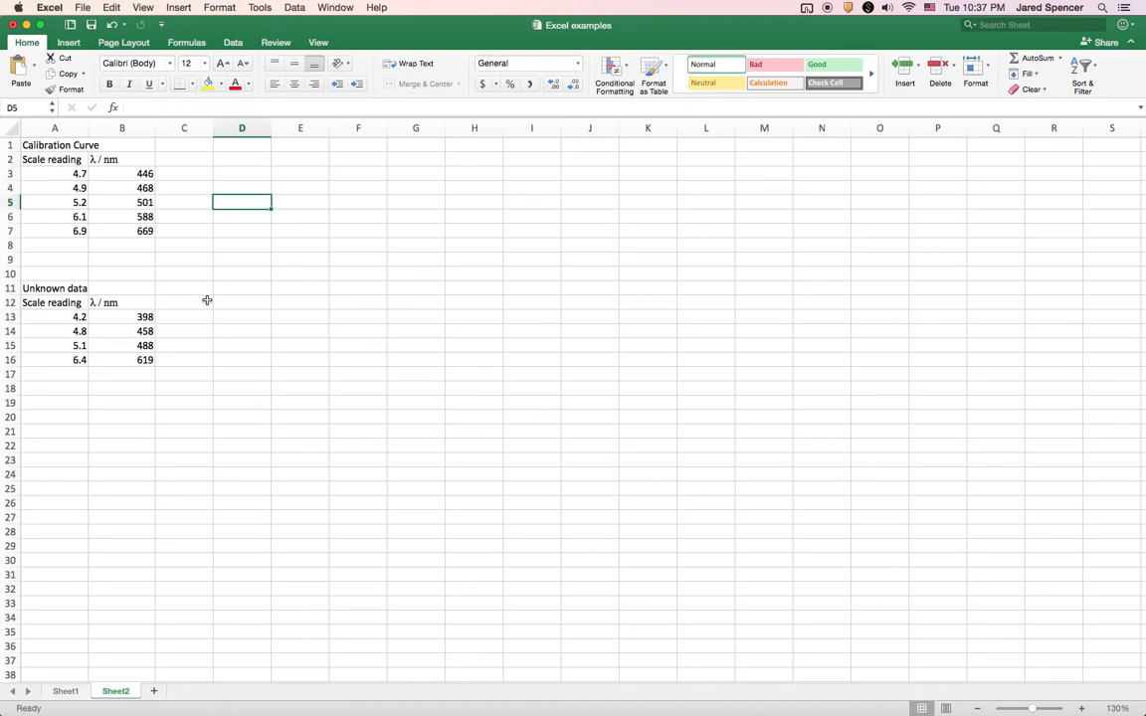
Clear the calculated wavelength values in B13:B16 of the unknown data table
{"action": "left_click_drag", "start_coordinate": [145, 316], "coordinate": [139, 365]}
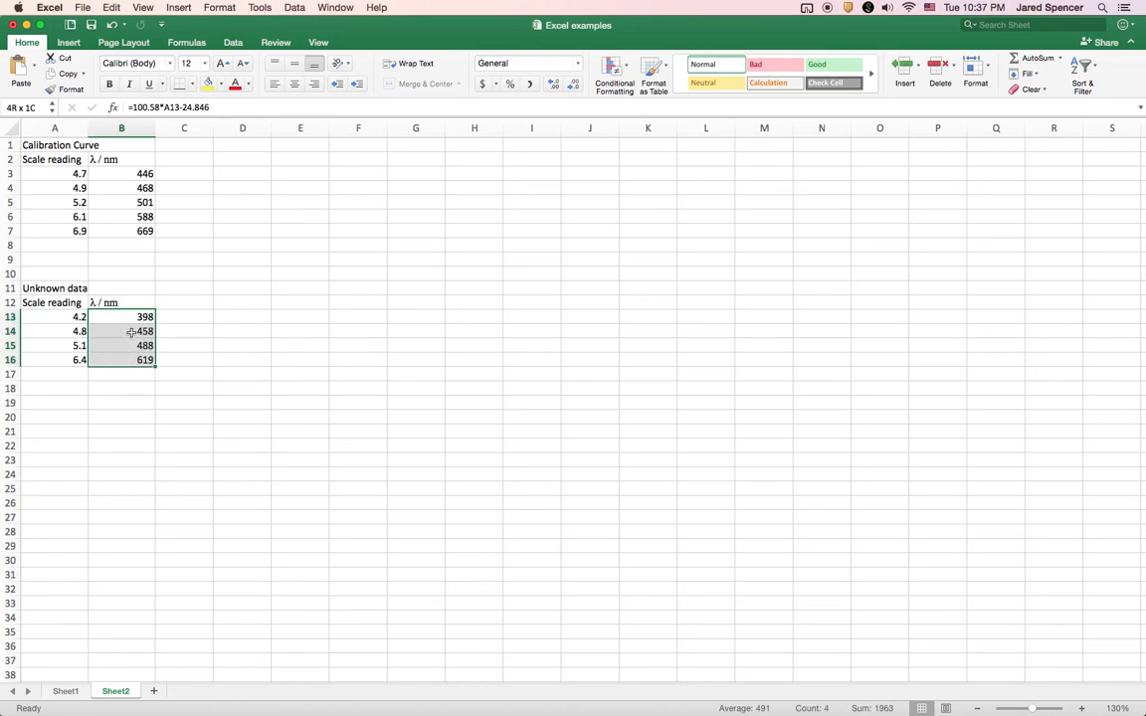
{"action": "left_click", "coordinate": [1038, 89]}
{"action": "left_click", "coordinate": [1044, 107]}
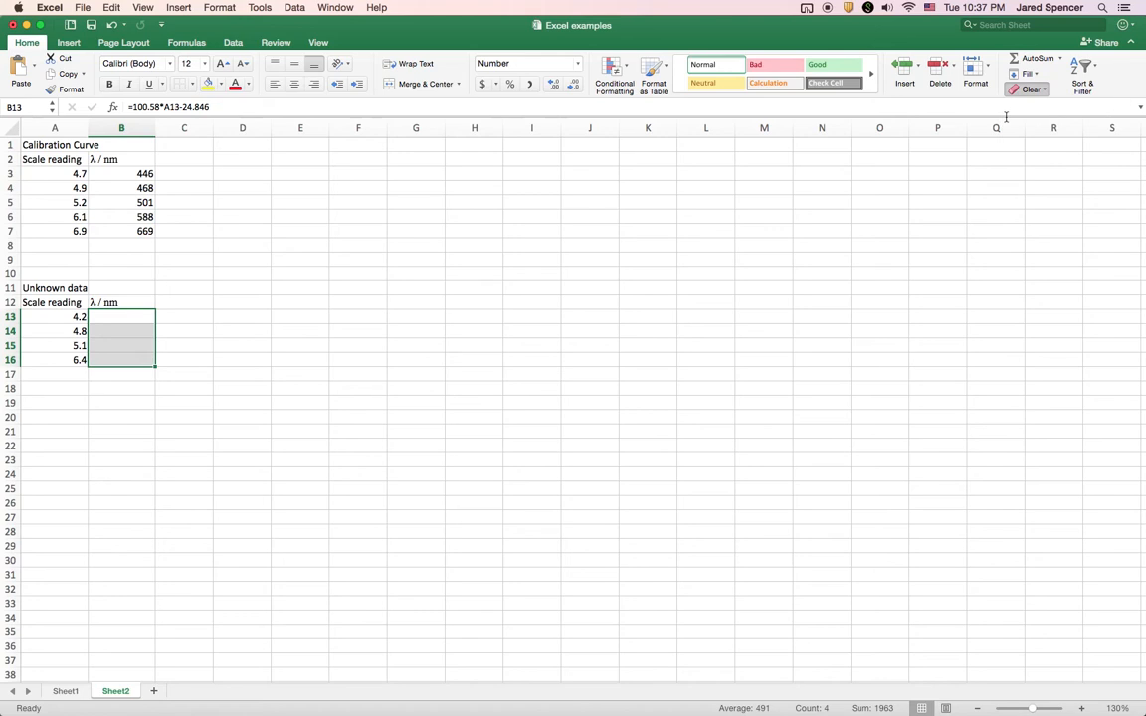
{"action": "left_click", "coordinate": [182, 317]}
{"action": "left_click", "coordinate": [288, 258]}
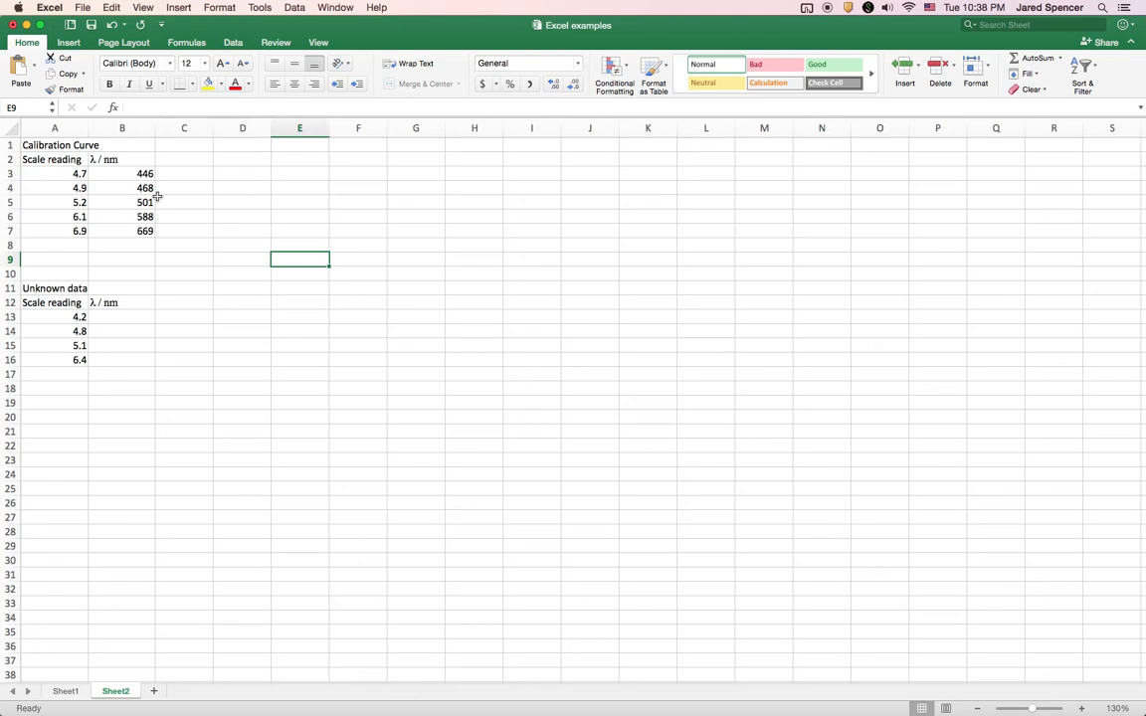
Insert a markers-only scatter chart of the calibration data in A3:B7 and place it beside the calibration table
{"action": "left_click_drag", "start_coordinate": [59, 179], "coordinate": [135, 235]}
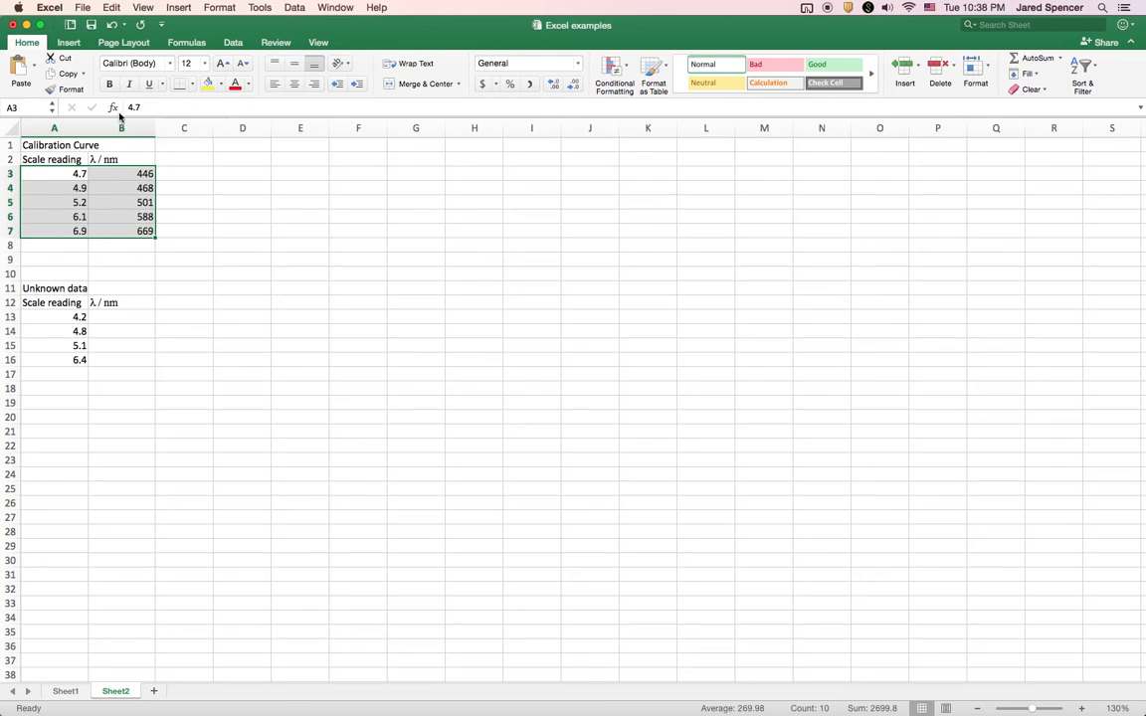
{"action": "left_click", "coordinate": [70, 44]}
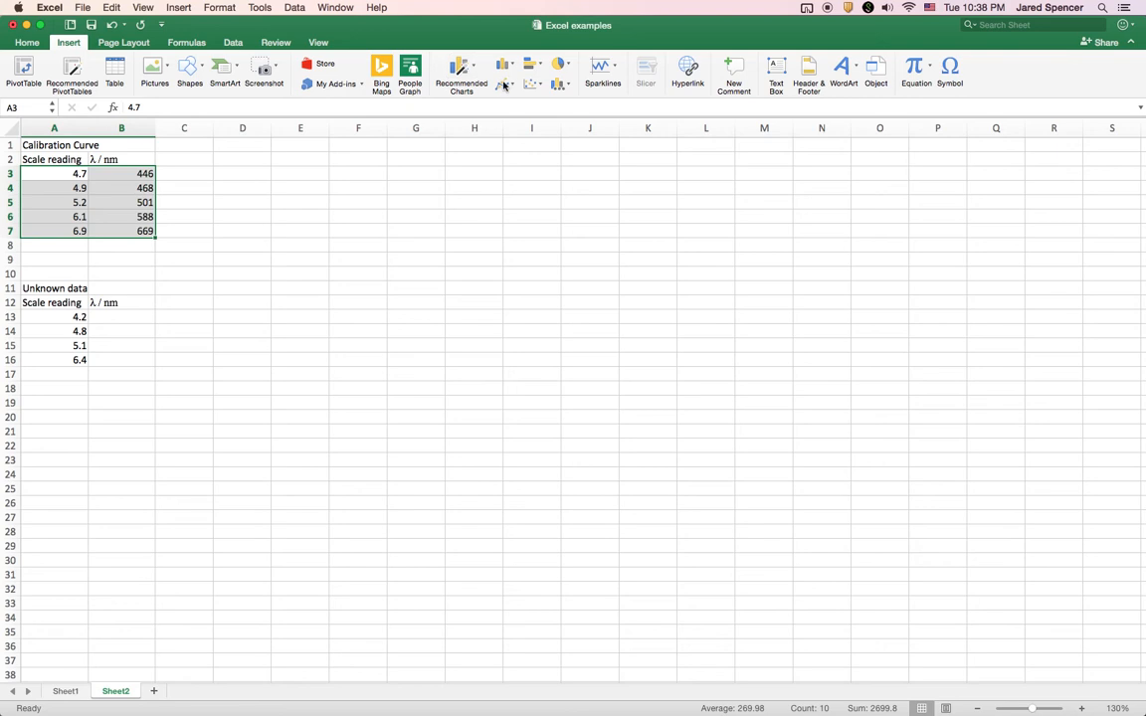
{"action": "left_click", "coordinate": [539, 85]}
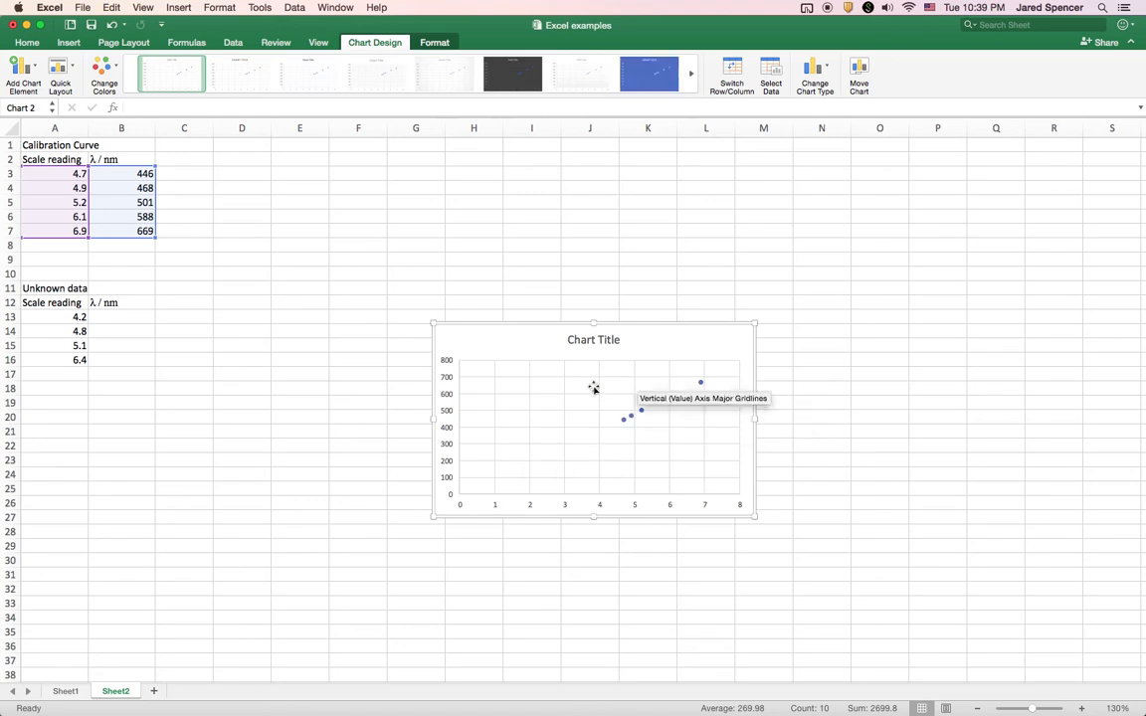
{"action": "left_click_drag", "start_coordinate": [513, 330], "coordinate": [328, 166]}
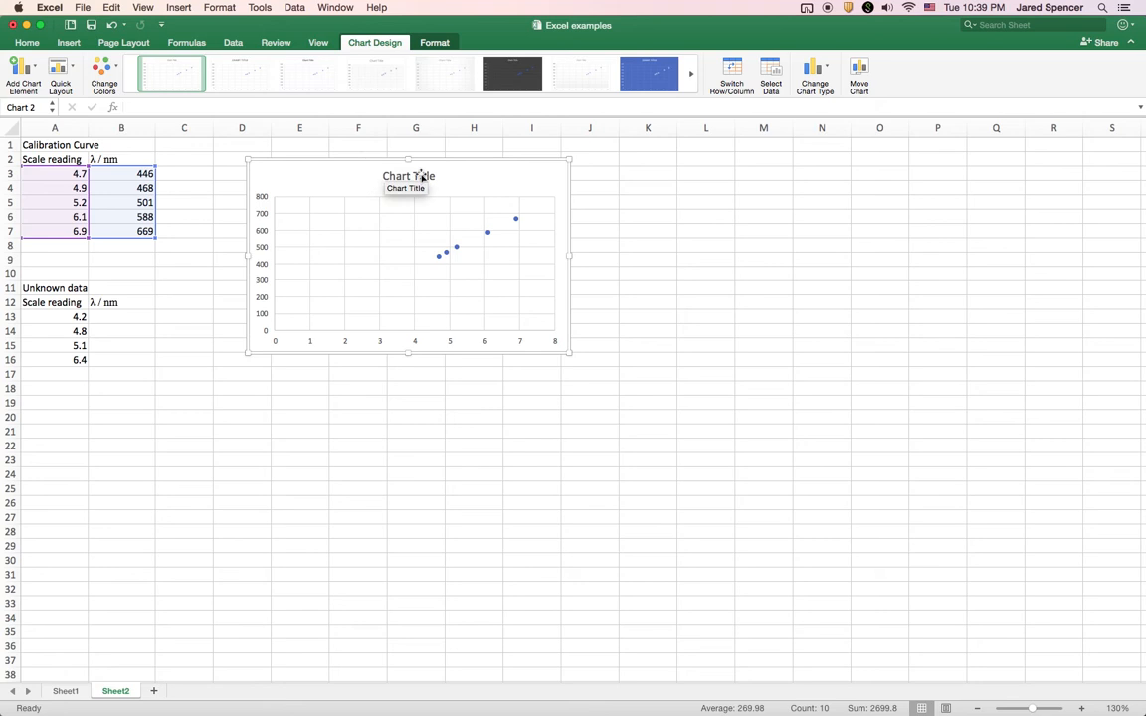
Examine the chart's individual parts in turn: the title, gridlines, plot area, vertical axis and horizontal axis
{"action": "left_click", "coordinate": [440, 222]}
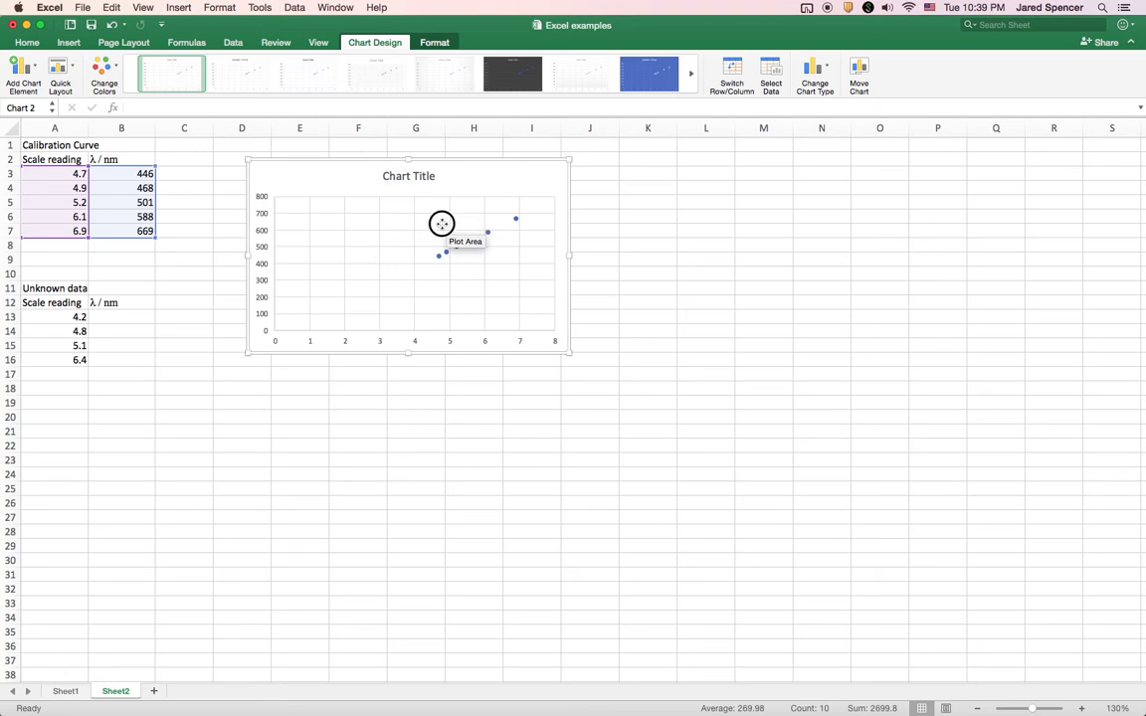
{"action": "left_click", "coordinate": [418, 178]}
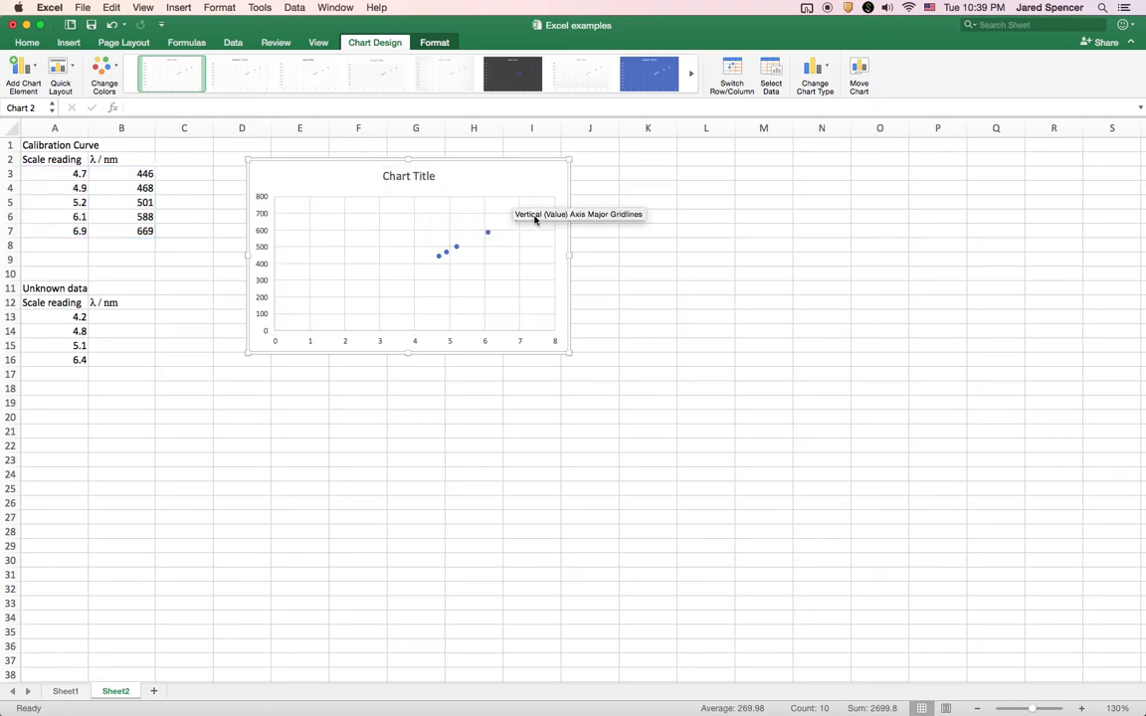
{"action": "left_click", "coordinate": [344, 233]}
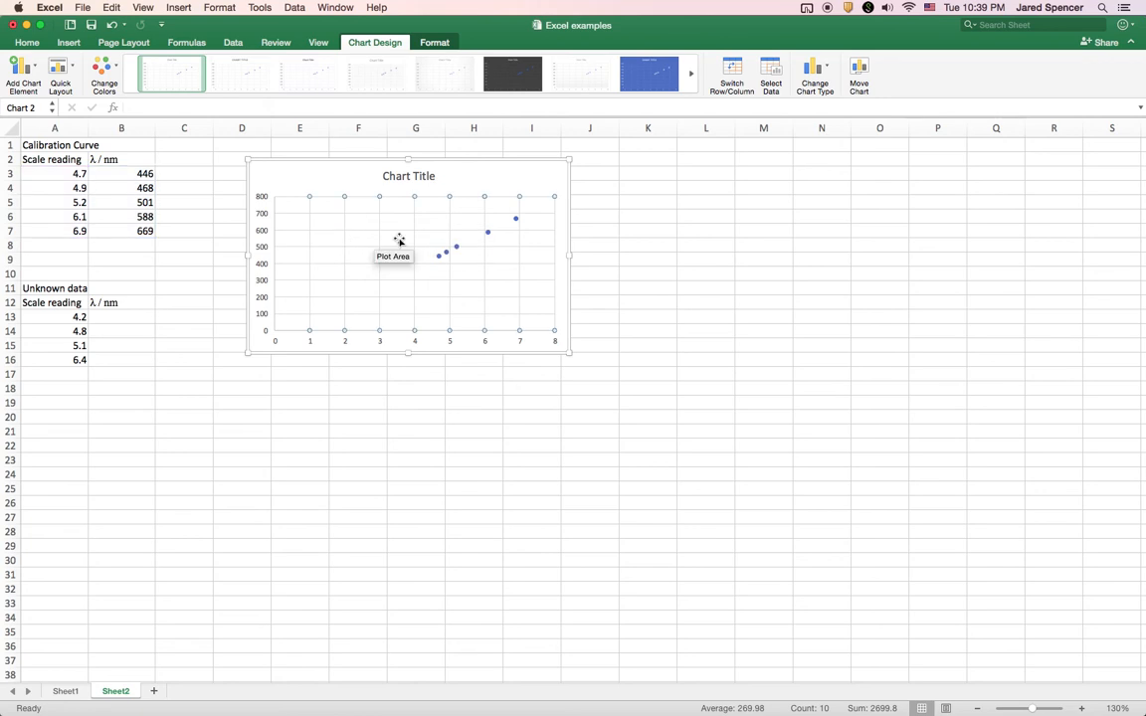
{"action": "left_click", "coordinate": [317, 225]}
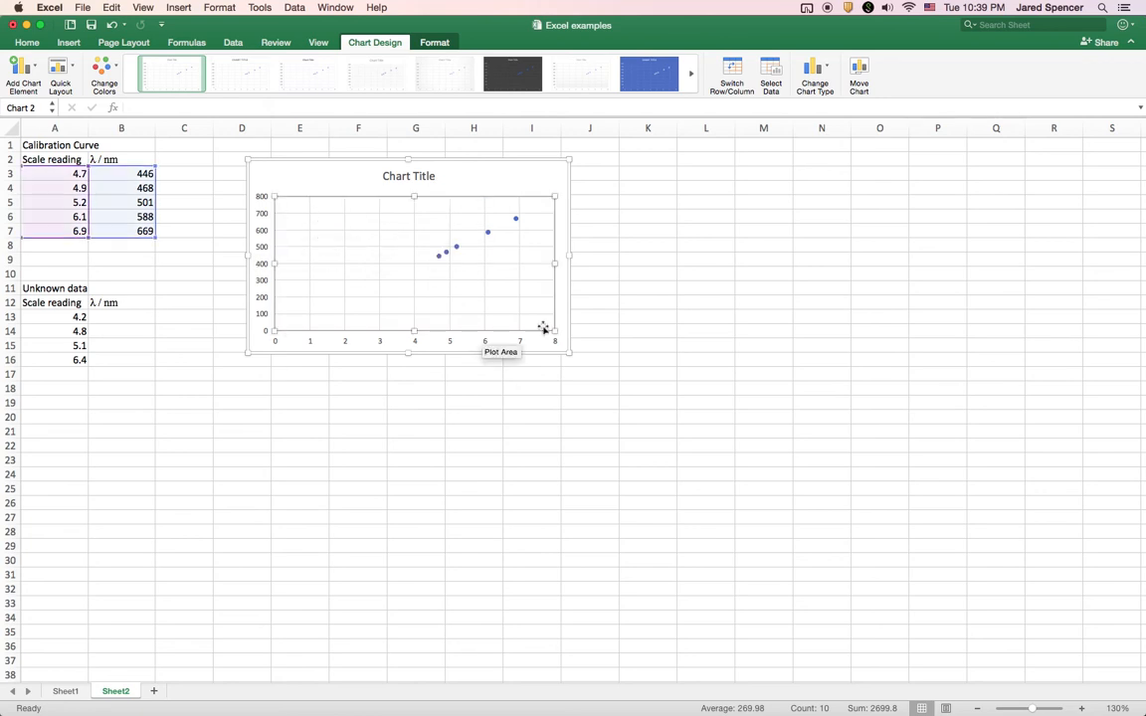
{"action": "left_click", "coordinate": [260, 221]}
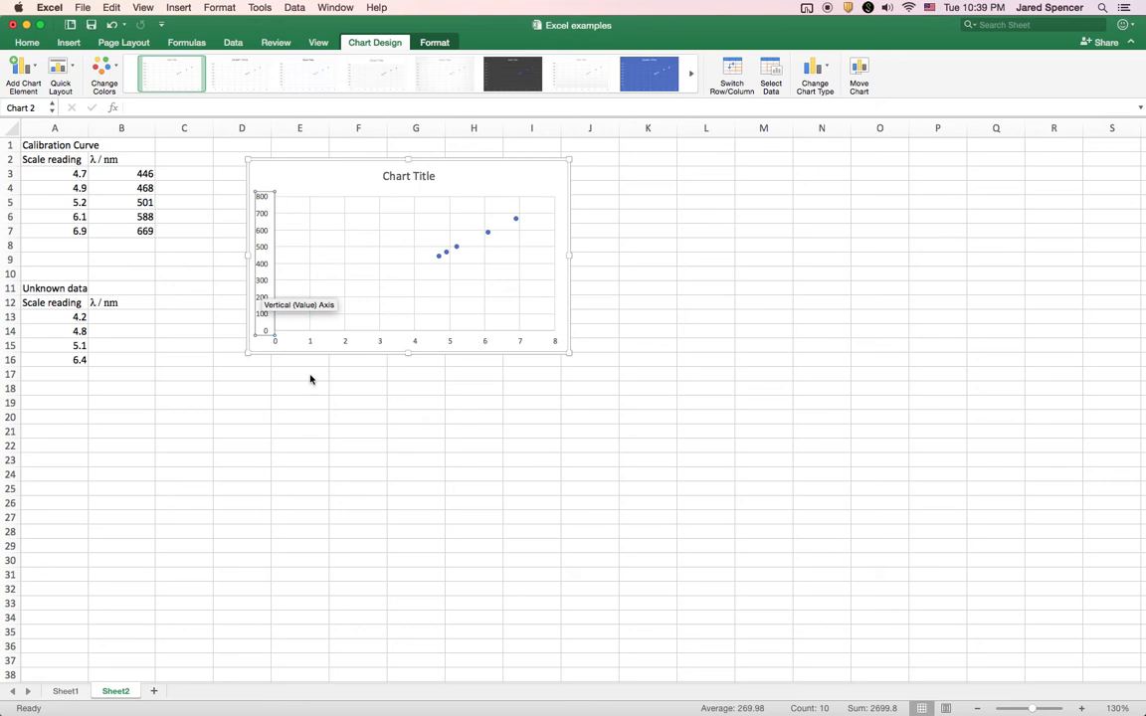
{"action": "left_click", "coordinate": [324, 342]}
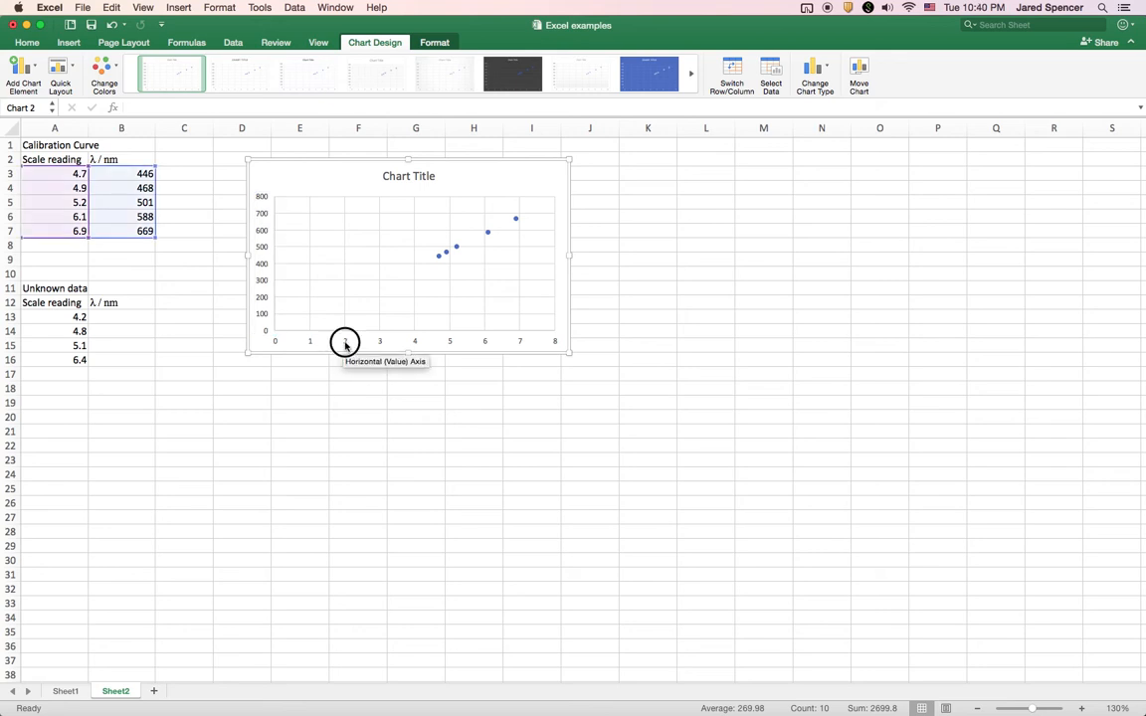
{"action": "left_click", "coordinate": [319, 331]}
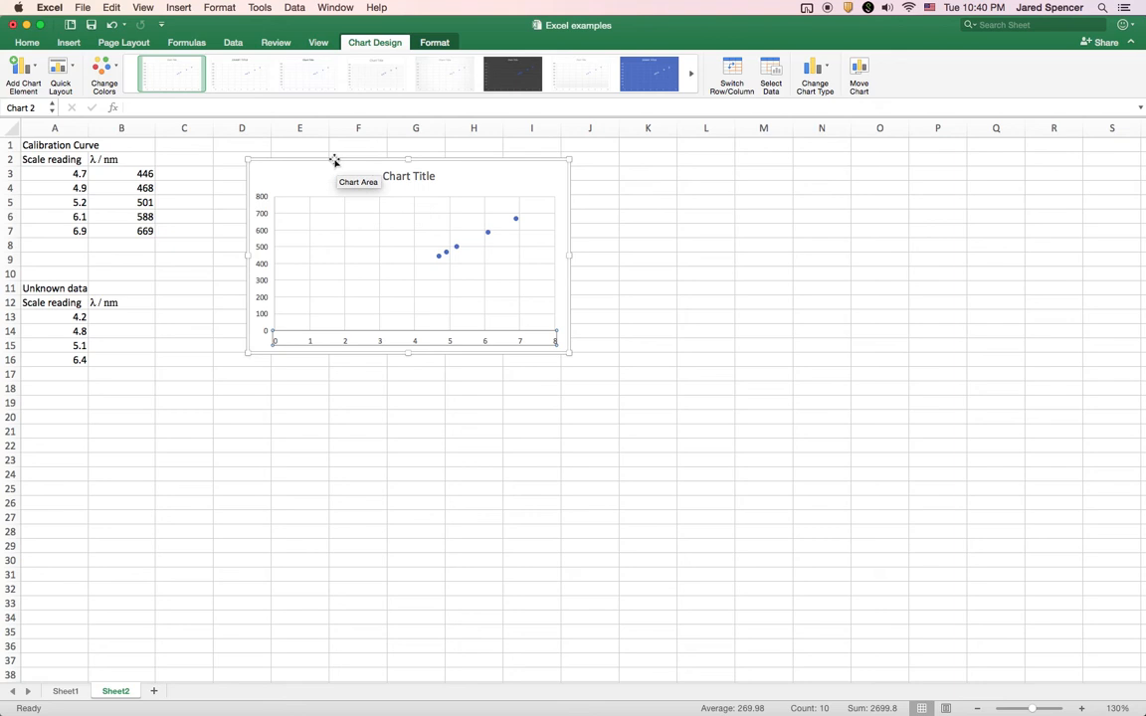
Set the font size of all the chart's text to 16 and enlarge the chart to reach about column L, row 29
{"action": "left_click", "coordinate": [283, 163]}
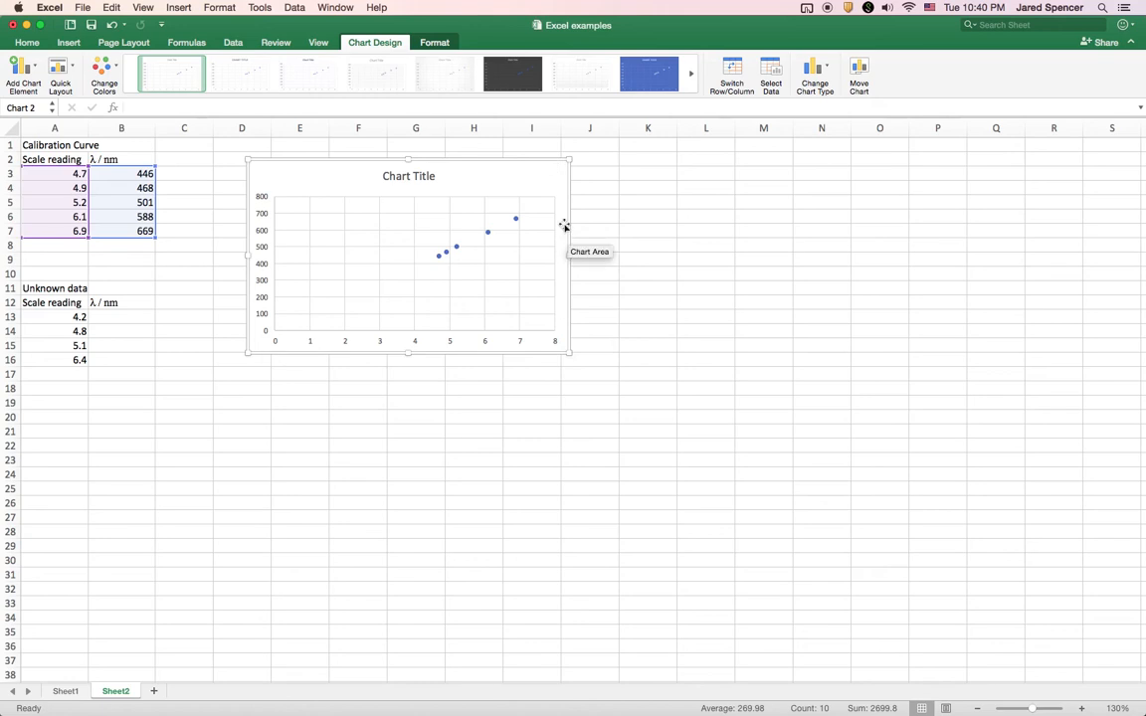
{"action": "left_click", "coordinate": [27, 43]}
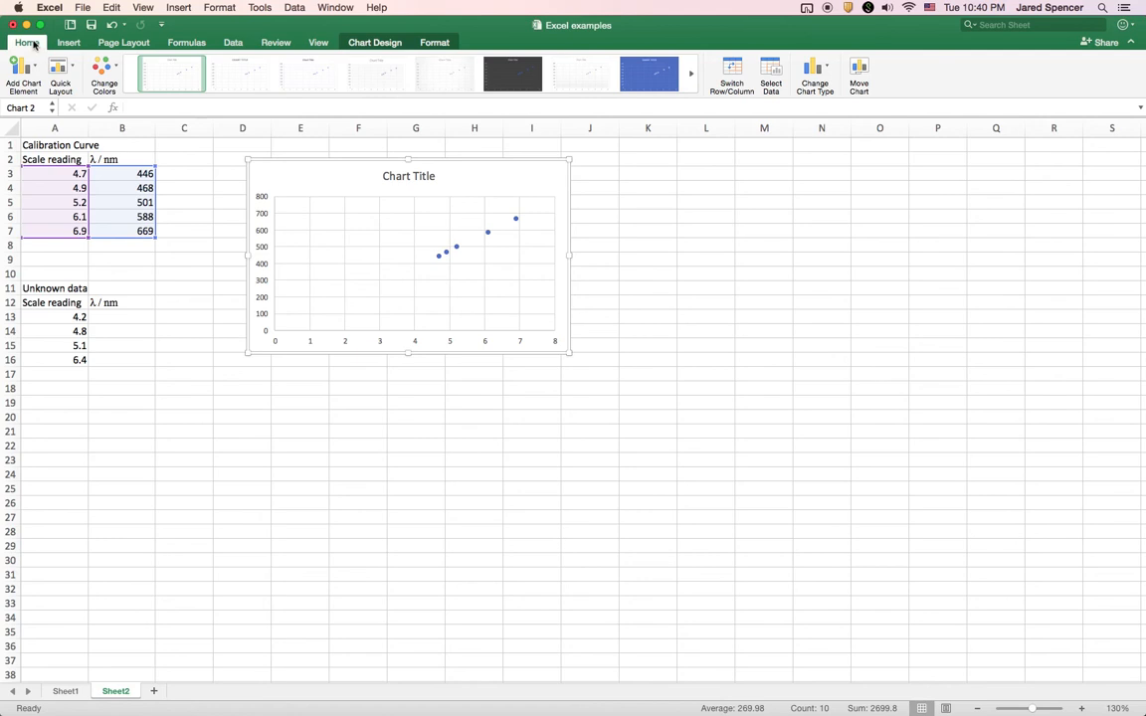
{"action": "left_click", "coordinate": [185, 64]}
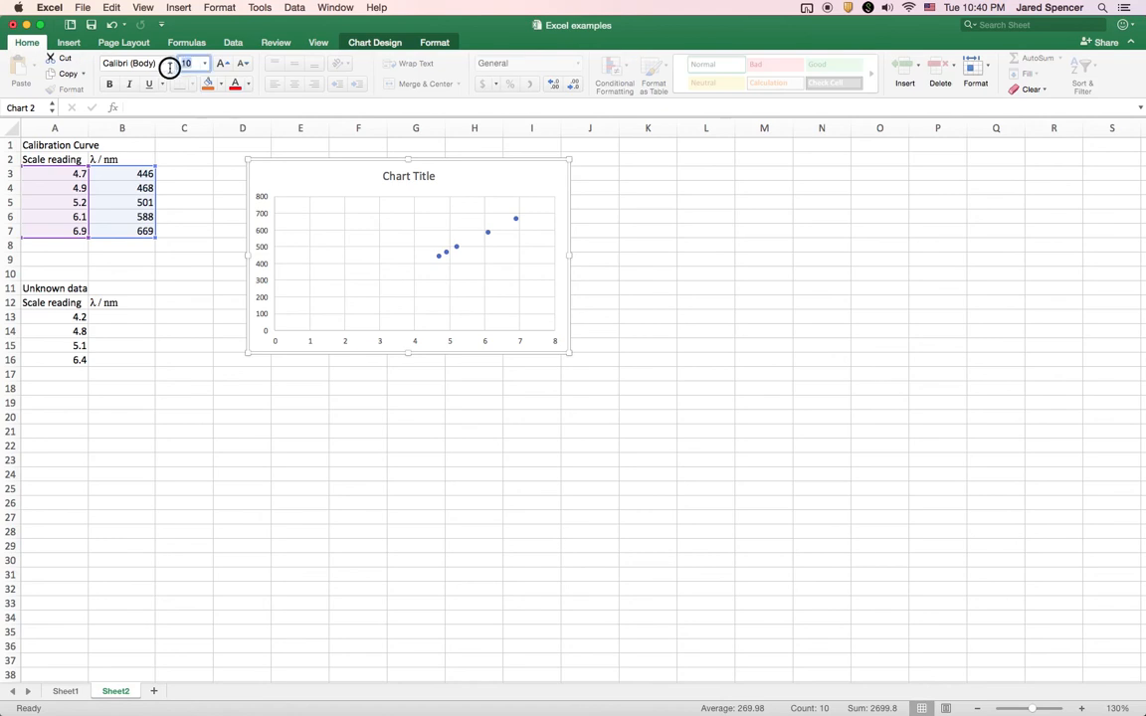
{"action": "type", "text": "16"}
{"action": "key", "text": "Return"}
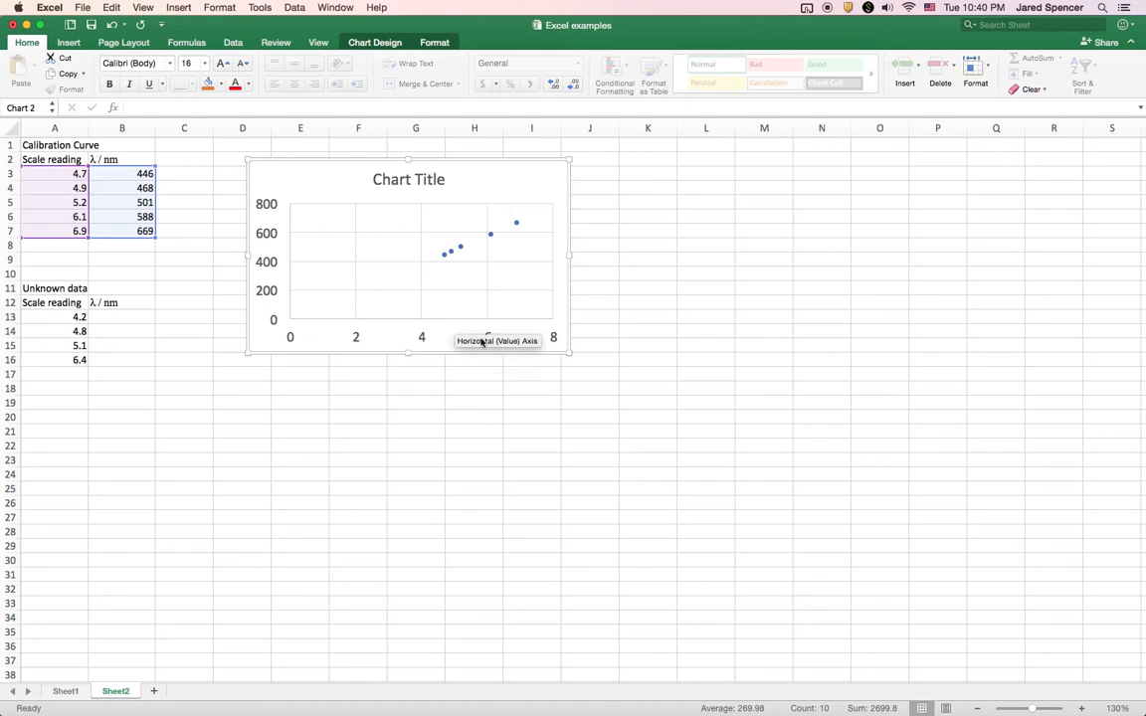
{"action": "left_click_drag", "start_coordinate": [569, 352], "coordinate": [689, 548]}
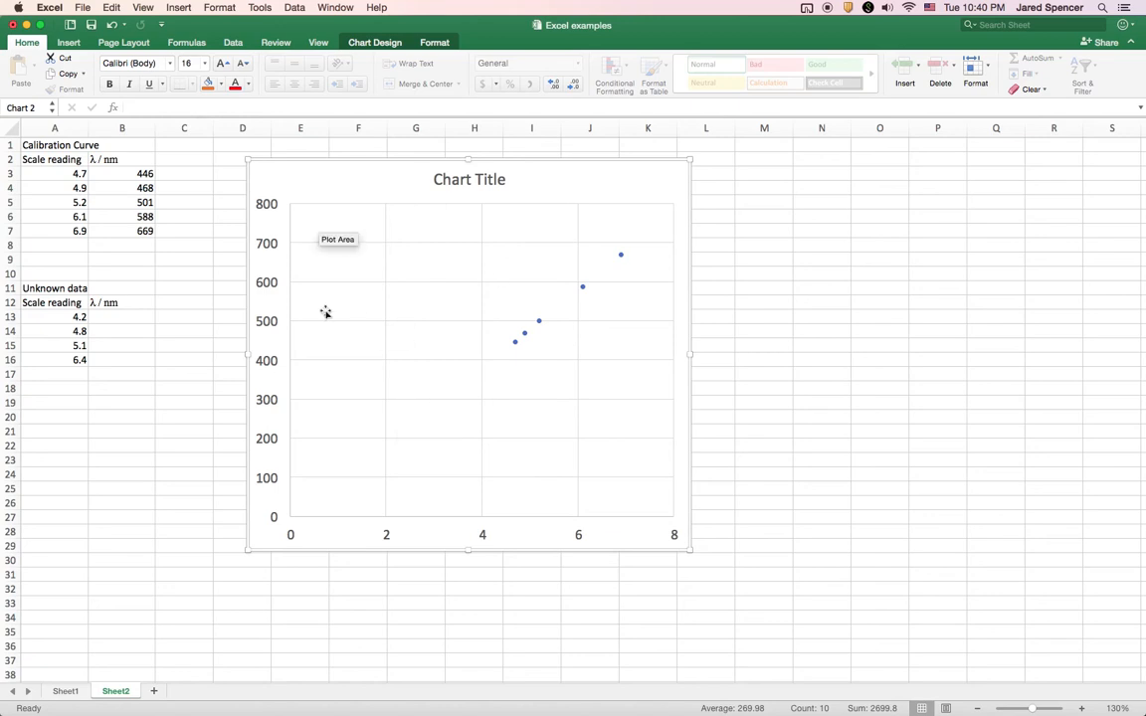
Delete the vertical and horizontal major gridlines from the scatter chart
{"action": "left_click", "coordinate": [482, 236]}
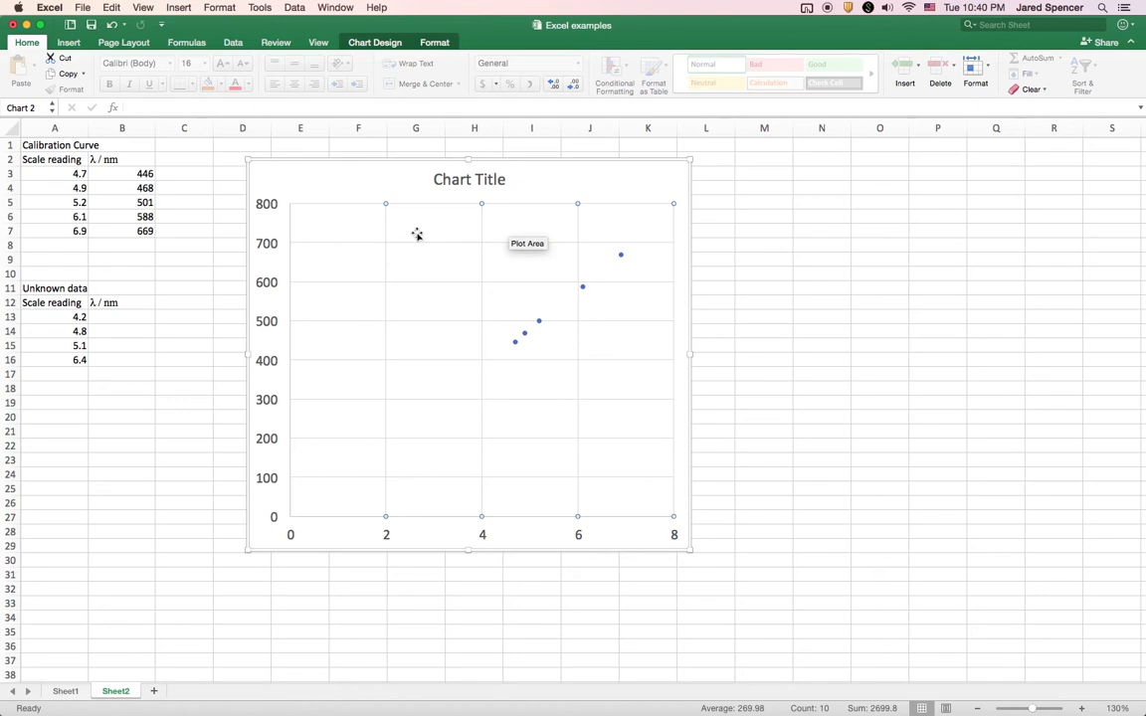
{"action": "key", "text": "Delete"}
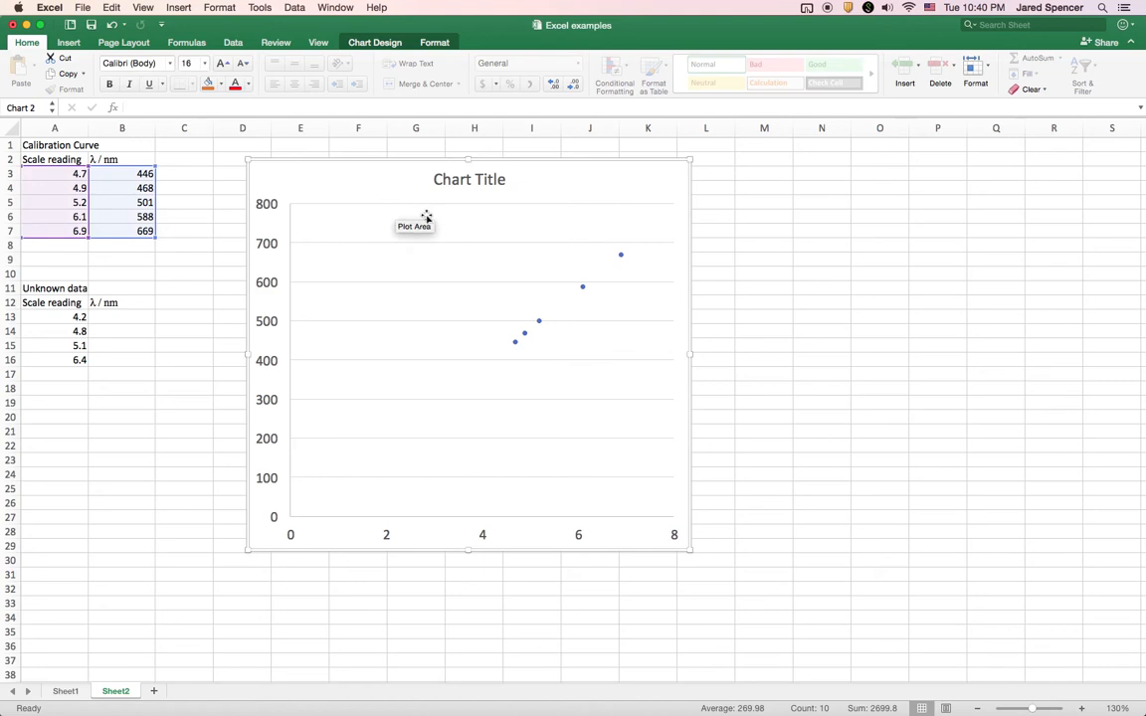
{"action": "left_click", "coordinate": [468, 245]}
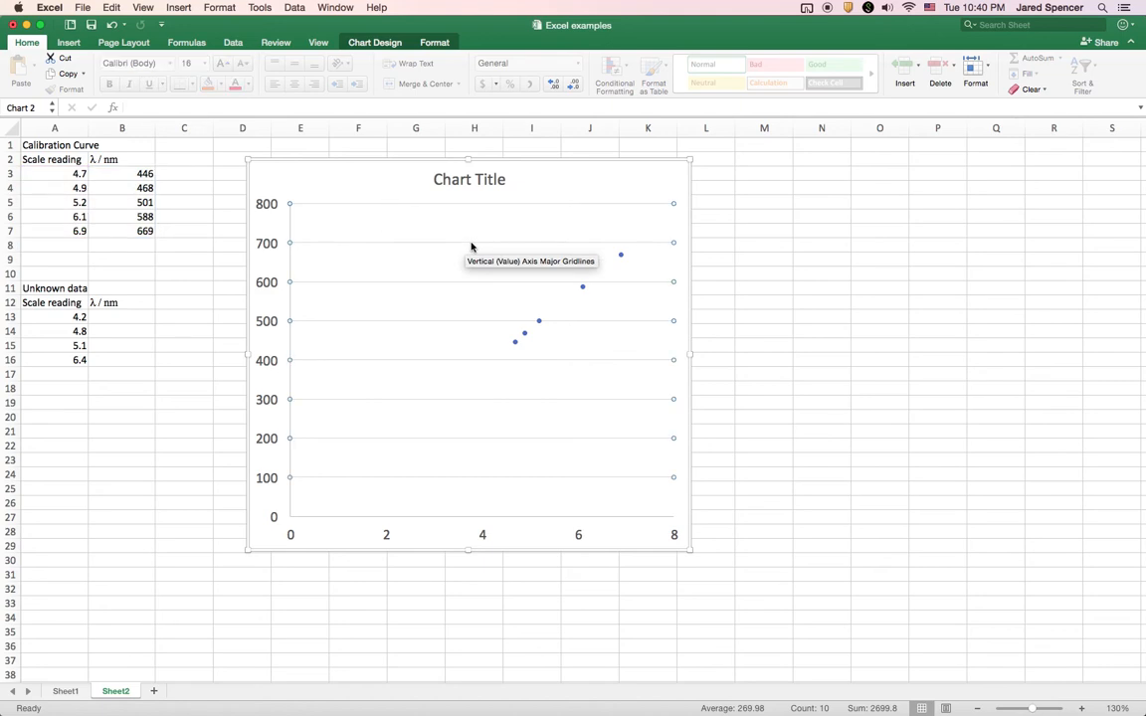
{"action": "key", "text": "Delete"}
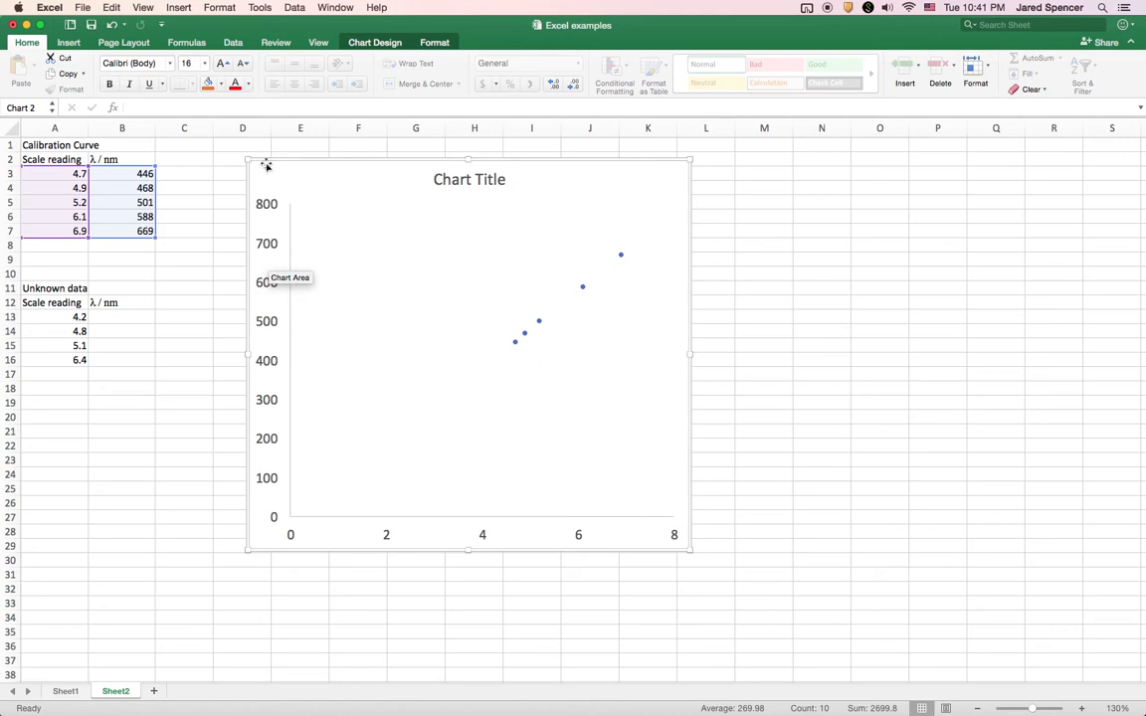
Open the vertical axis formatting and look through its text, fill and axis options
{"action": "right_click", "coordinate": [268, 207]}
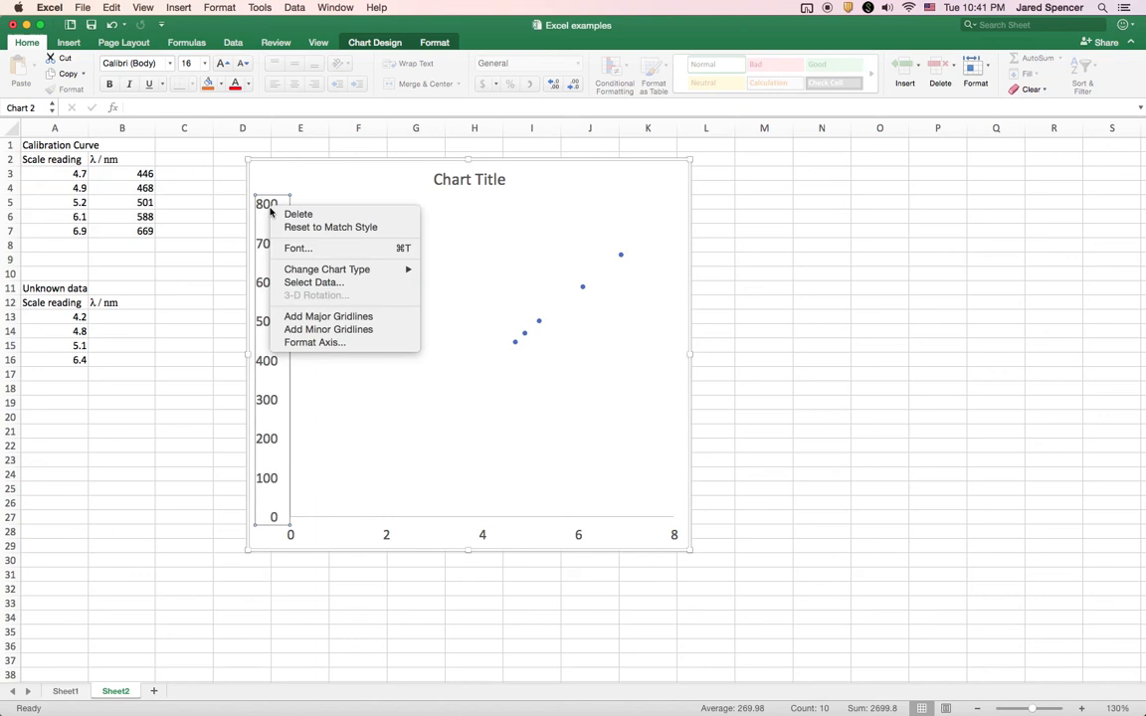
{"action": "left_click", "coordinate": [308, 341]}
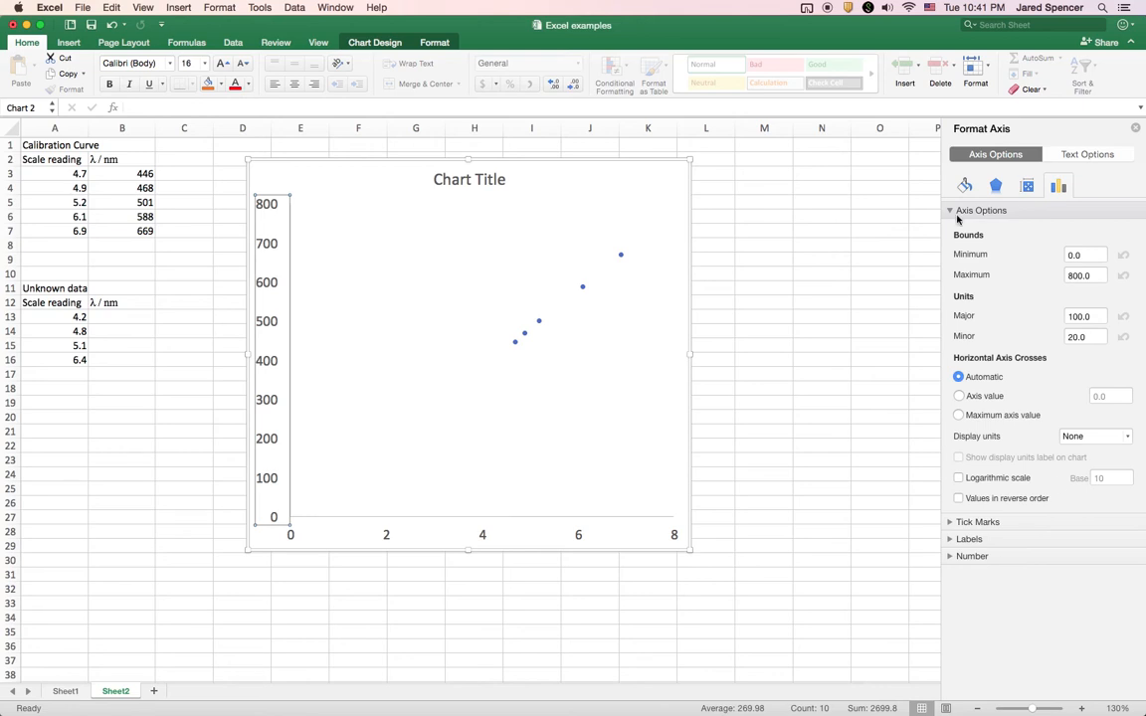
{"action": "left_click", "coordinate": [1076, 158]}
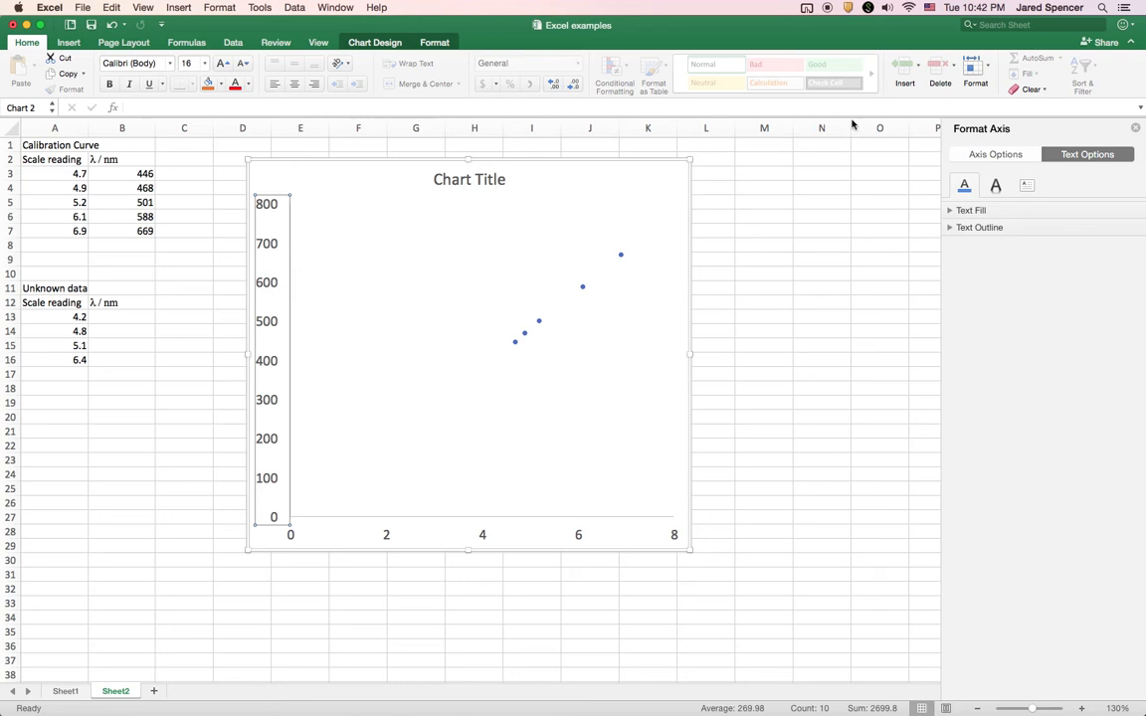
{"action": "left_click", "coordinate": [1019, 155]}
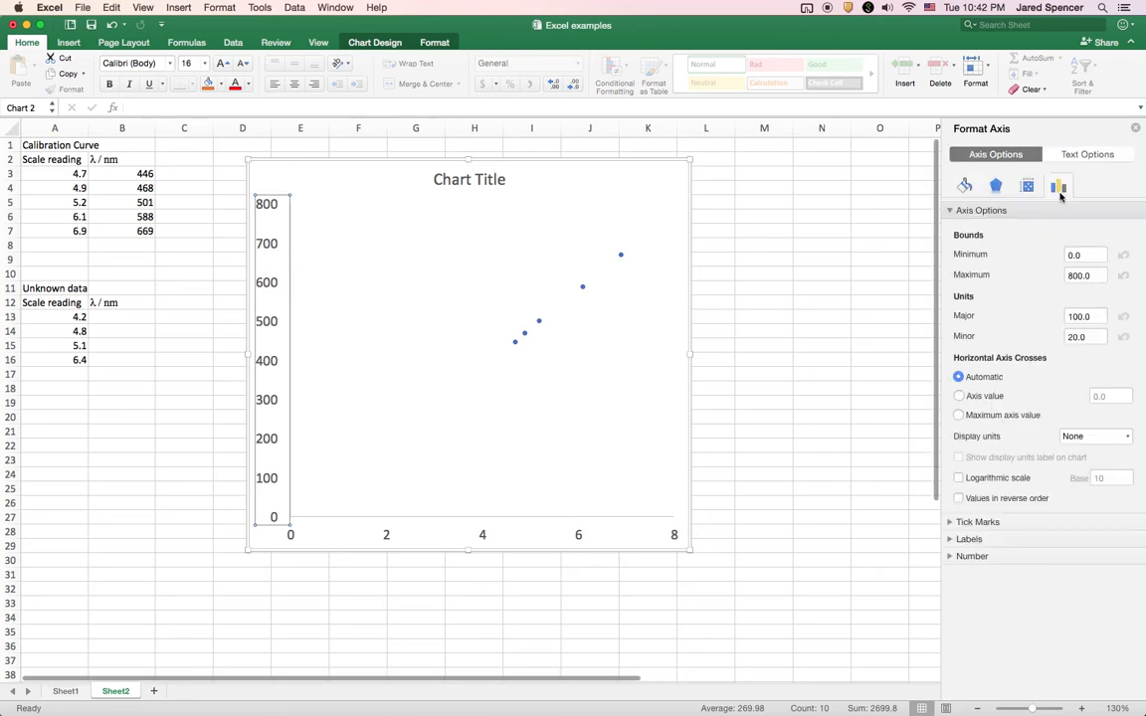
{"action": "left_click", "coordinate": [966, 188]}
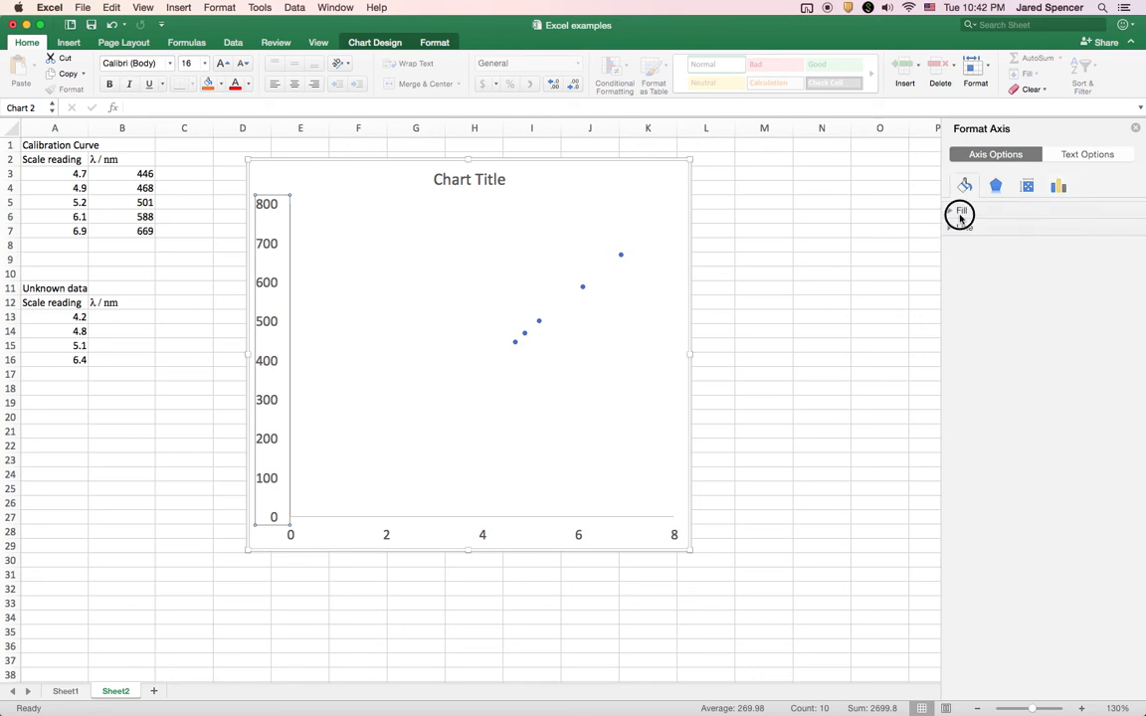
{"action": "left_click", "coordinate": [960, 213]}
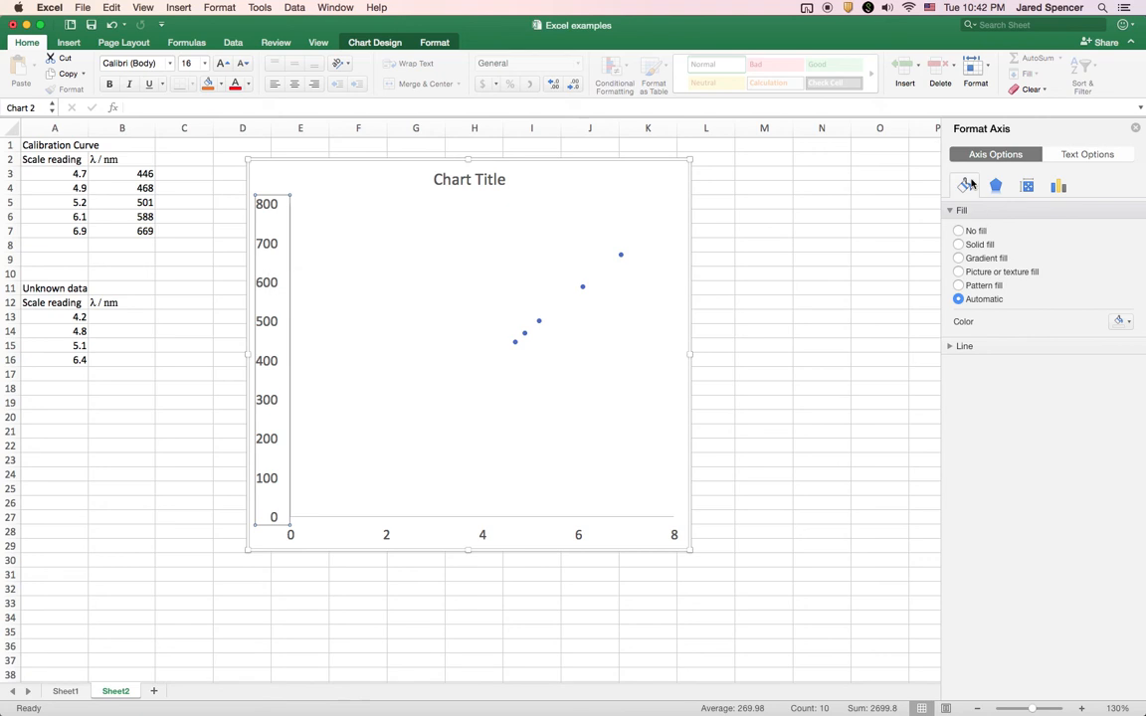
{"action": "left_click", "coordinate": [1058, 189]}
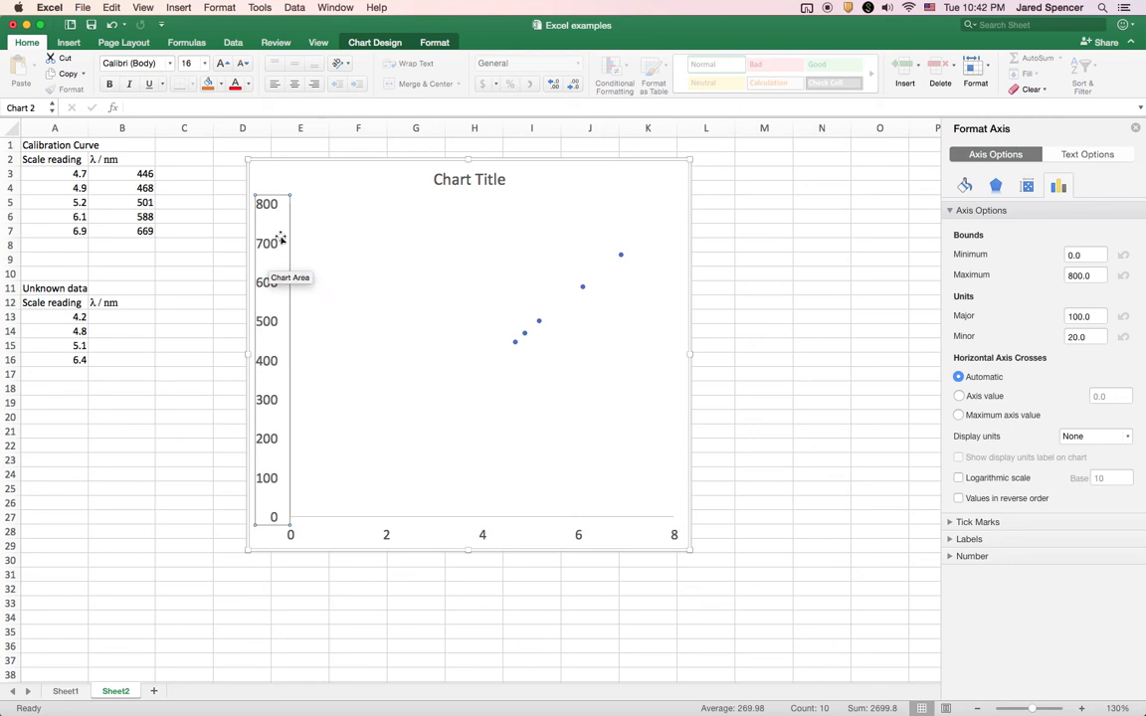
Try vertical axis bounds of minimum 400 and maximum 700, and reset them to automatic
{"action": "left_click", "coordinate": [1064, 255]}
{"action": "type", "text": "40"}
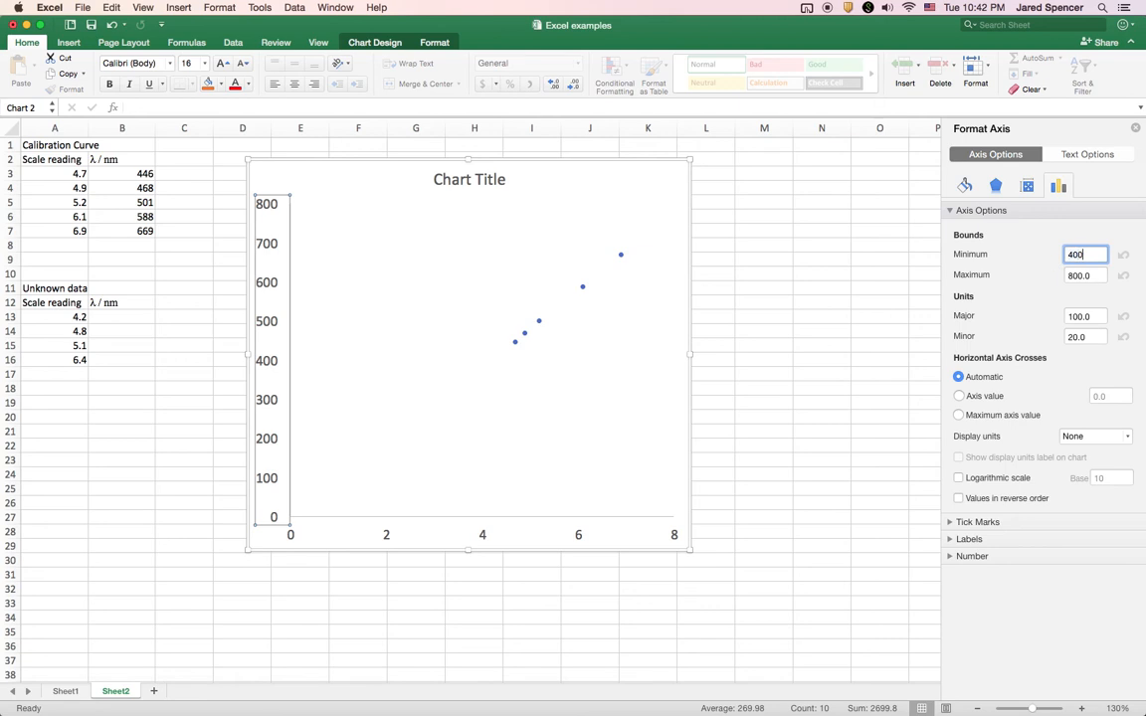
{"action": "type", "text": "0"}
{"action": "key", "text": "Return"}
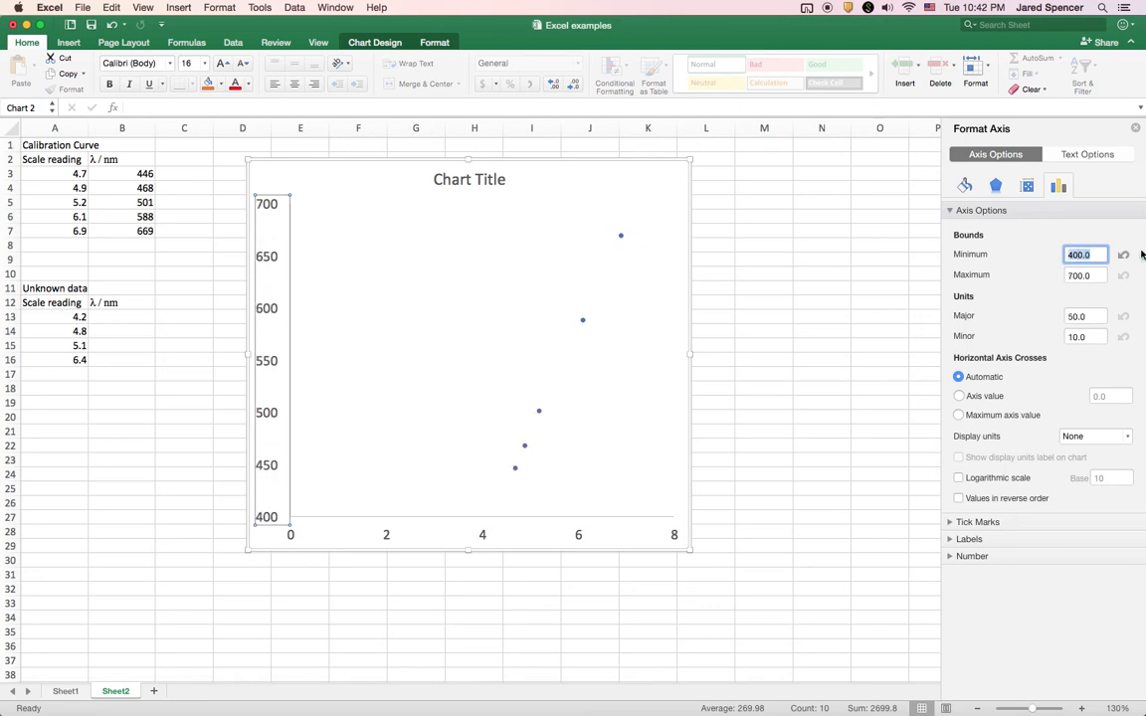
{"action": "left_click", "coordinate": [1074, 277]}
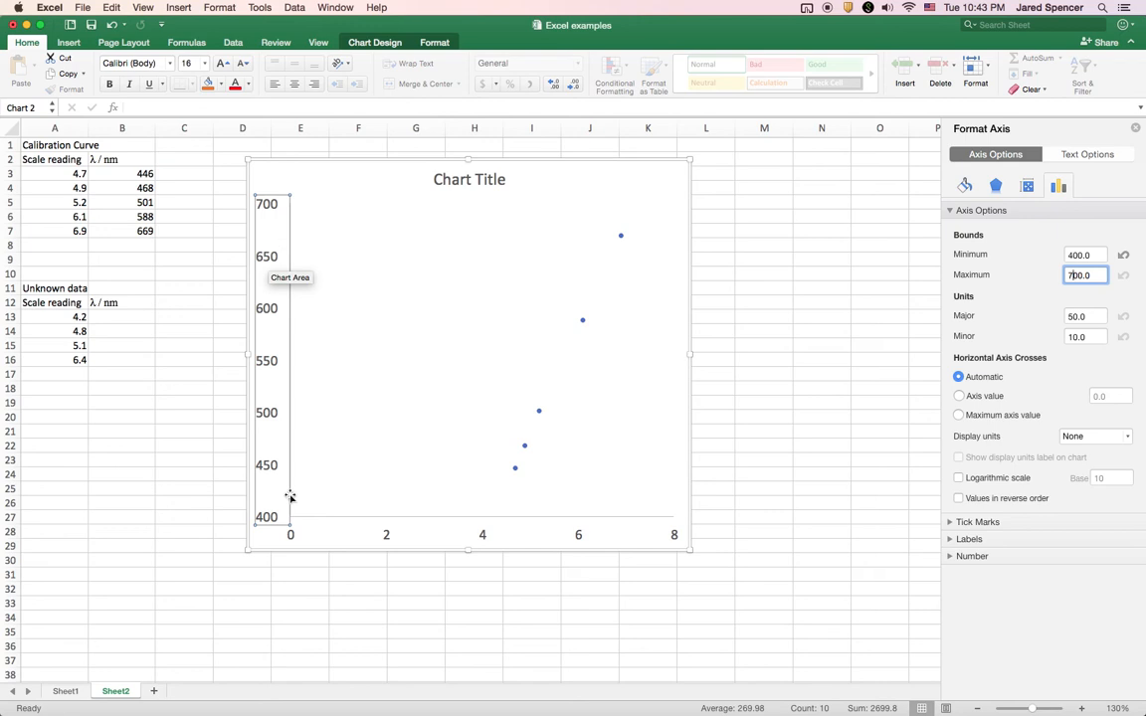
{"action": "left_click_drag", "start_coordinate": [1096, 275], "coordinate": [1043, 276]}
{"action": "type", "text": "700"}
{"action": "key", "text": "Return"}
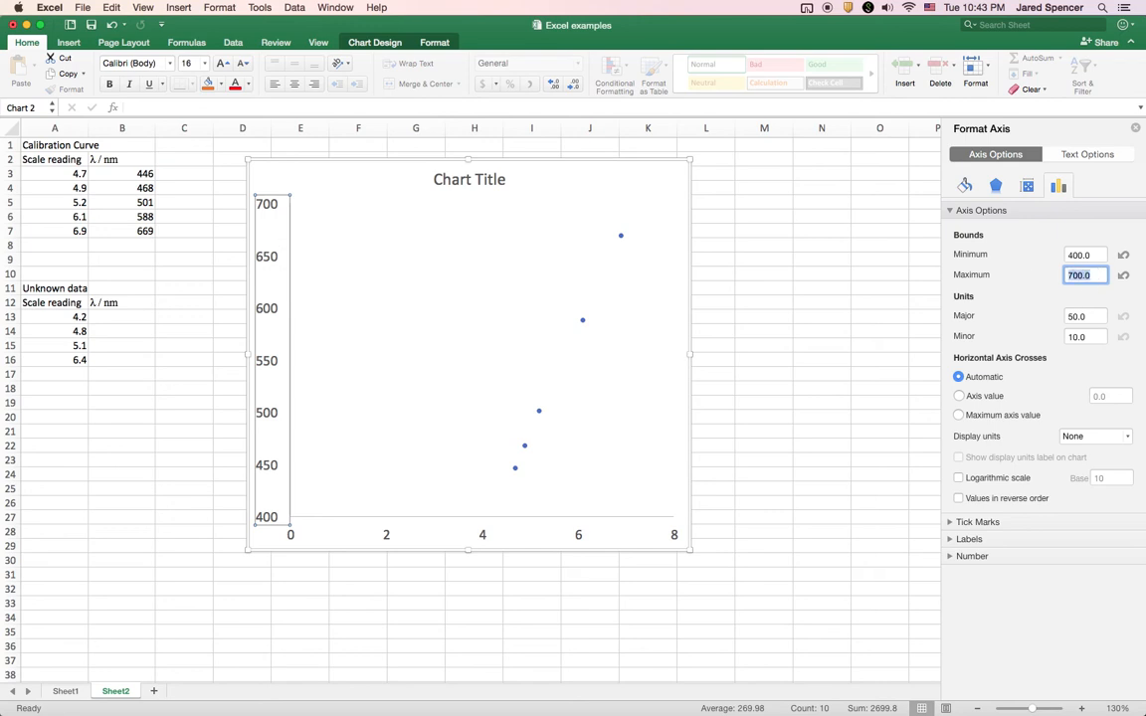
{"action": "left_click", "coordinate": [1124, 278]}
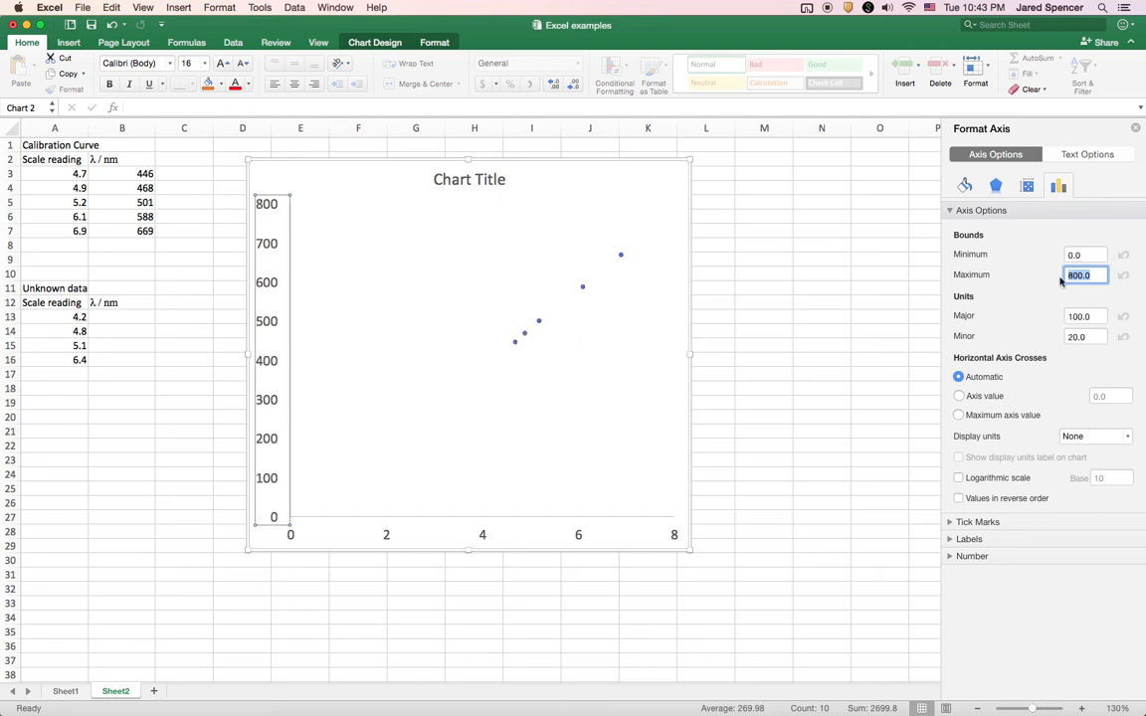
Set the vertical axis bounds to a minimum of 400 and a maximum of 700, and close the axis formatting
{"action": "left_click", "coordinate": [1091, 256]}
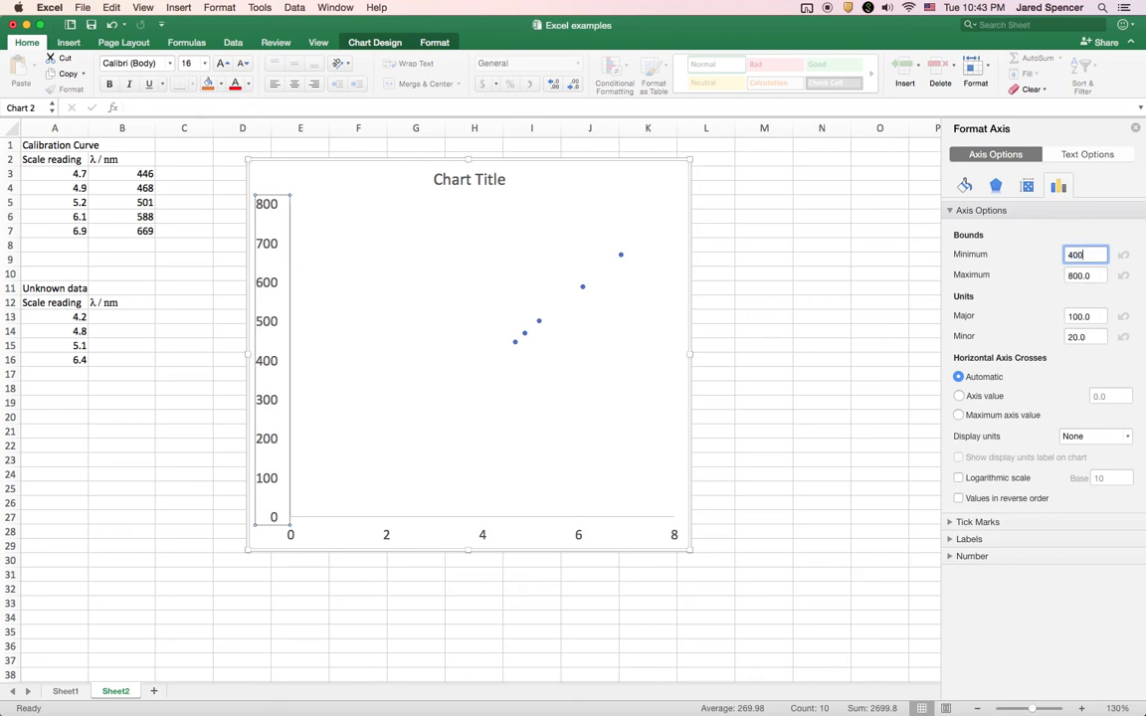
{"action": "key", "text": "Return"}
{"action": "left_click", "coordinate": [1029, 275]}
{"action": "type", "text": "700"}
{"action": "key", "text": "Return"}
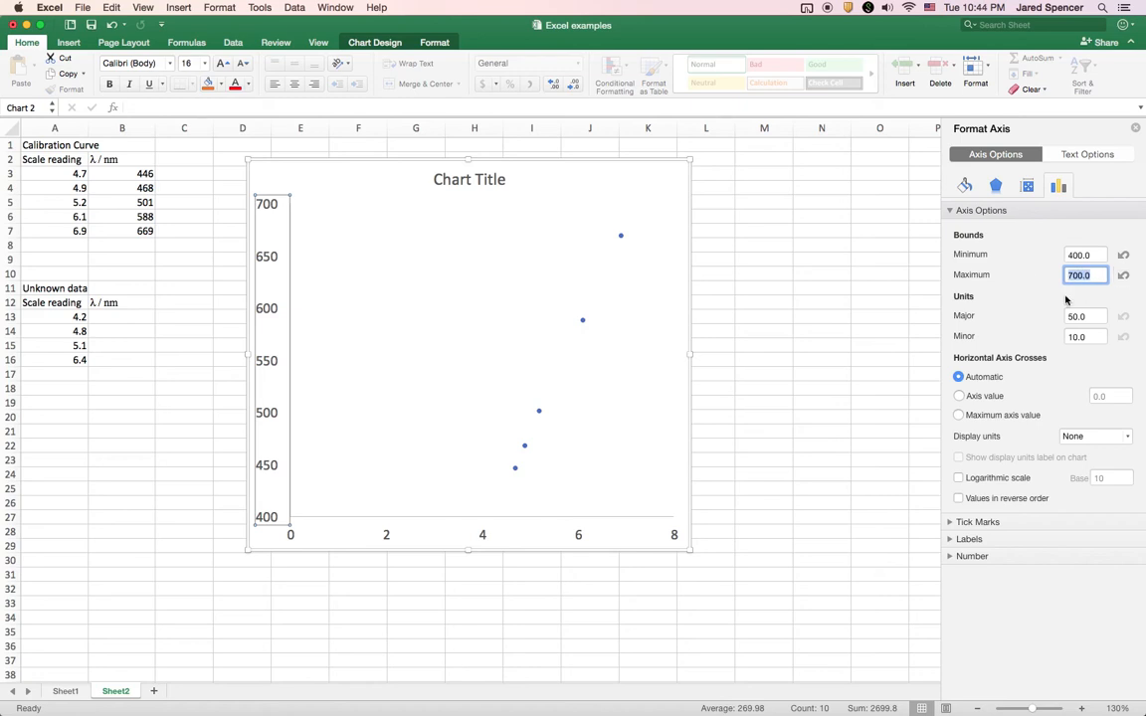
{"action": "left_click", "coordinate": [1134, 127]}
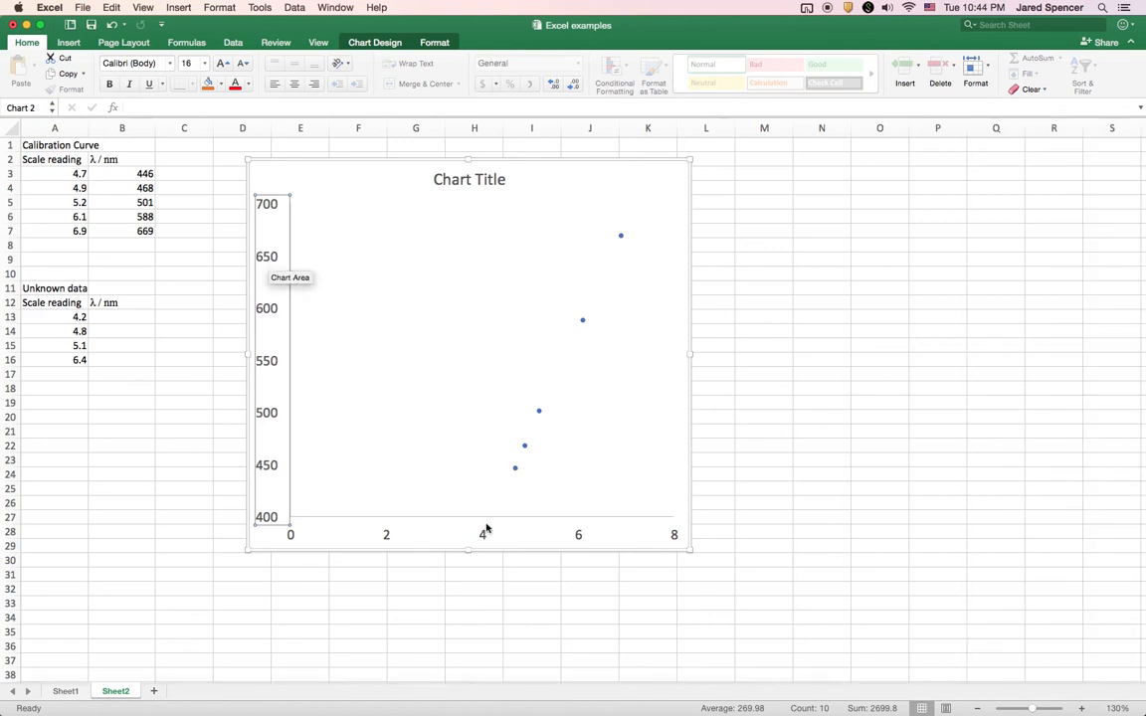
Set the horizontal axis bounds to a minimum of 4 and a maximum of 7, and deselect the chart
{"action": "right_click", "coordinate": [485, 537]}
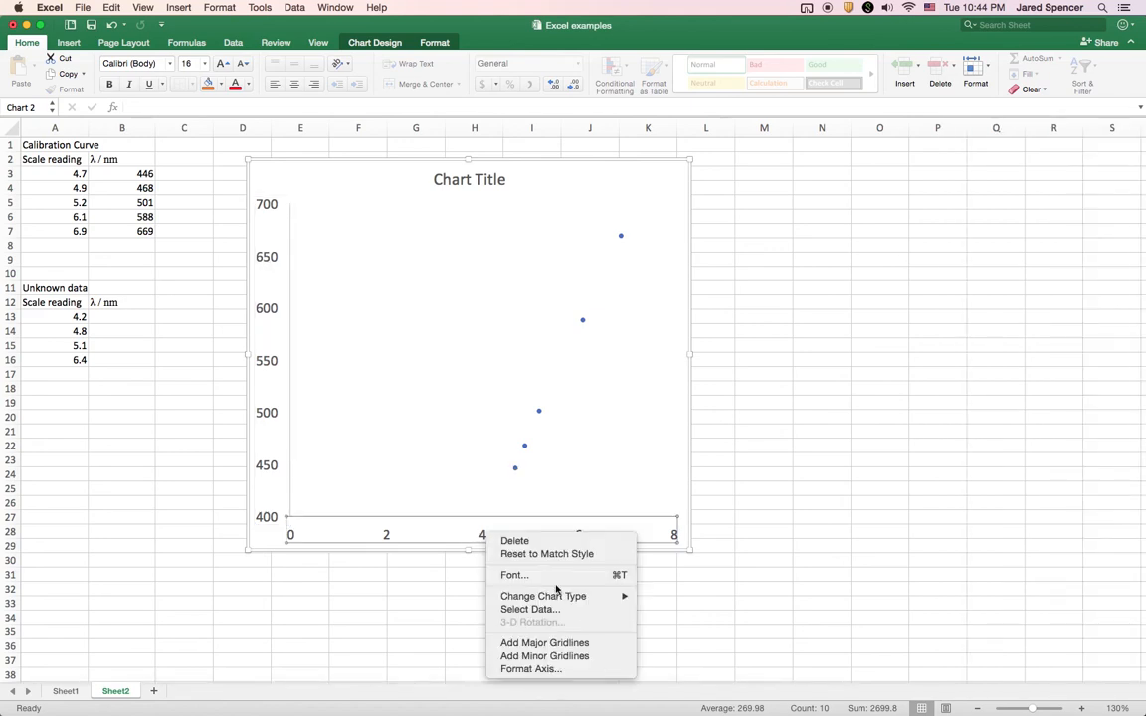
{"action": "left_click", "coordinate": [573, 678]}
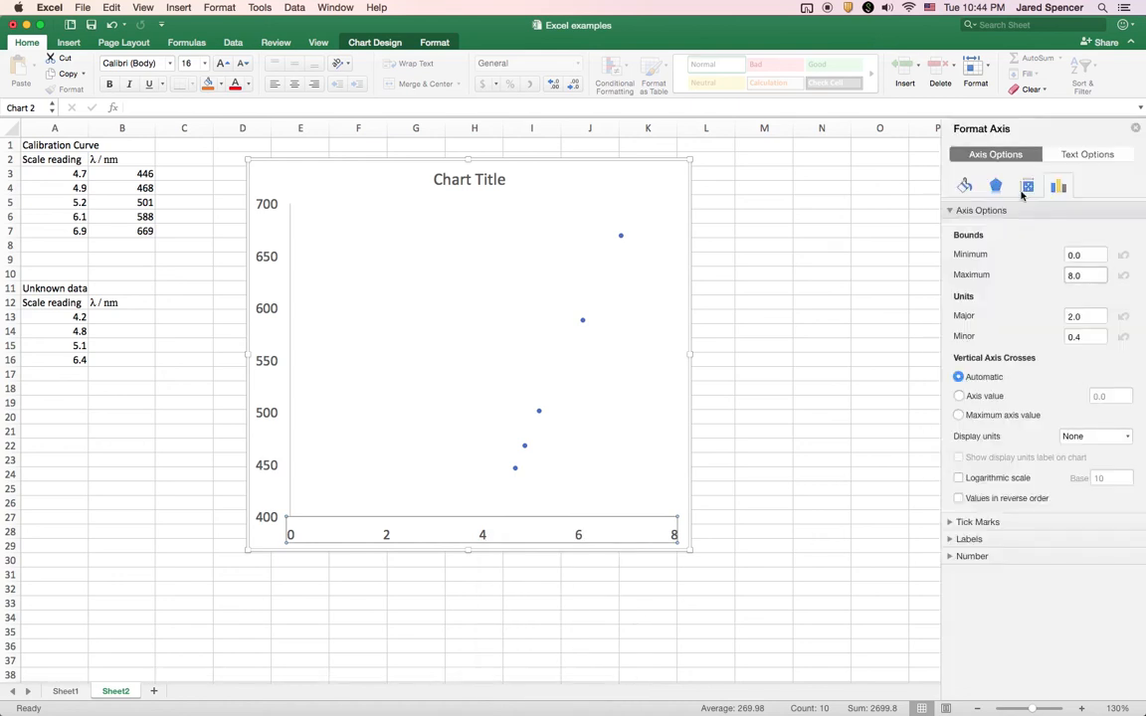
{"action": "left_click", "coordinate": [1074, 256]}
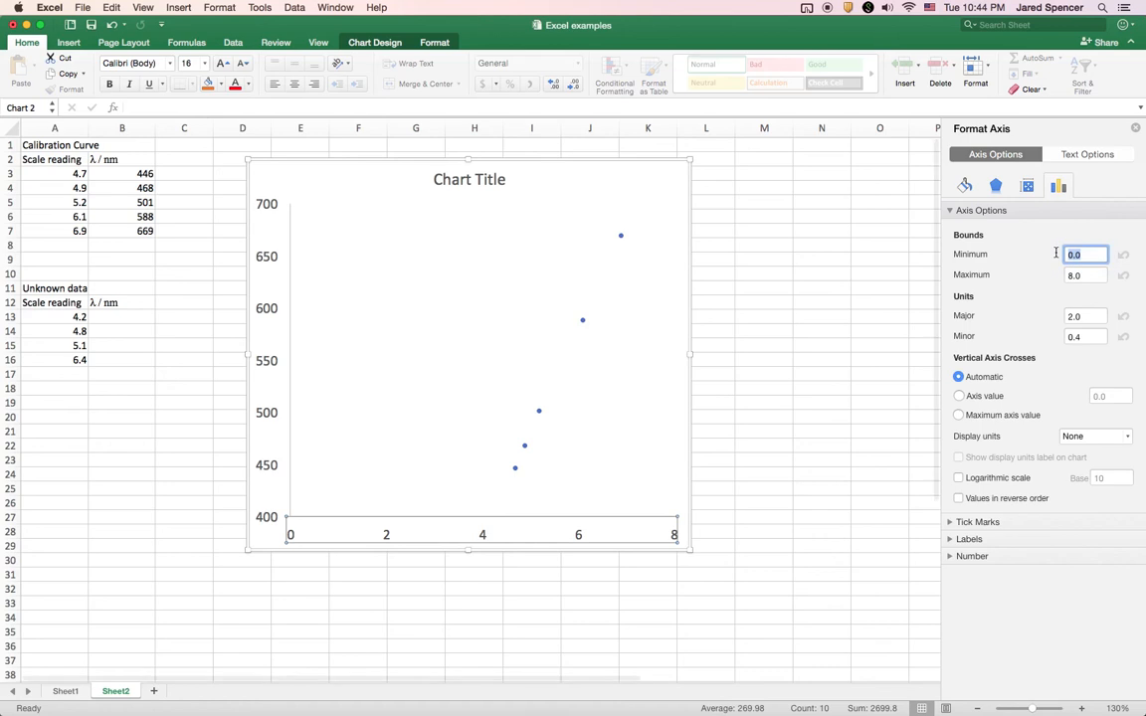
{"action": "type", "text": "4"}
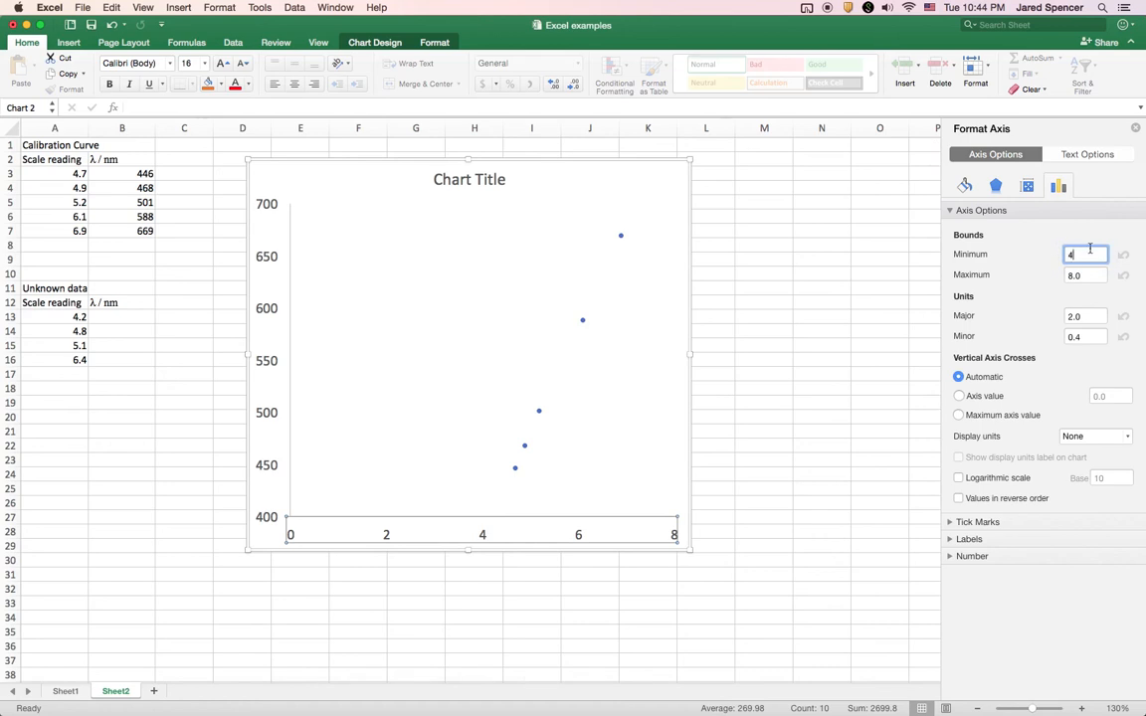
{"action": "left_click", "coordinate": [1082, 274]}
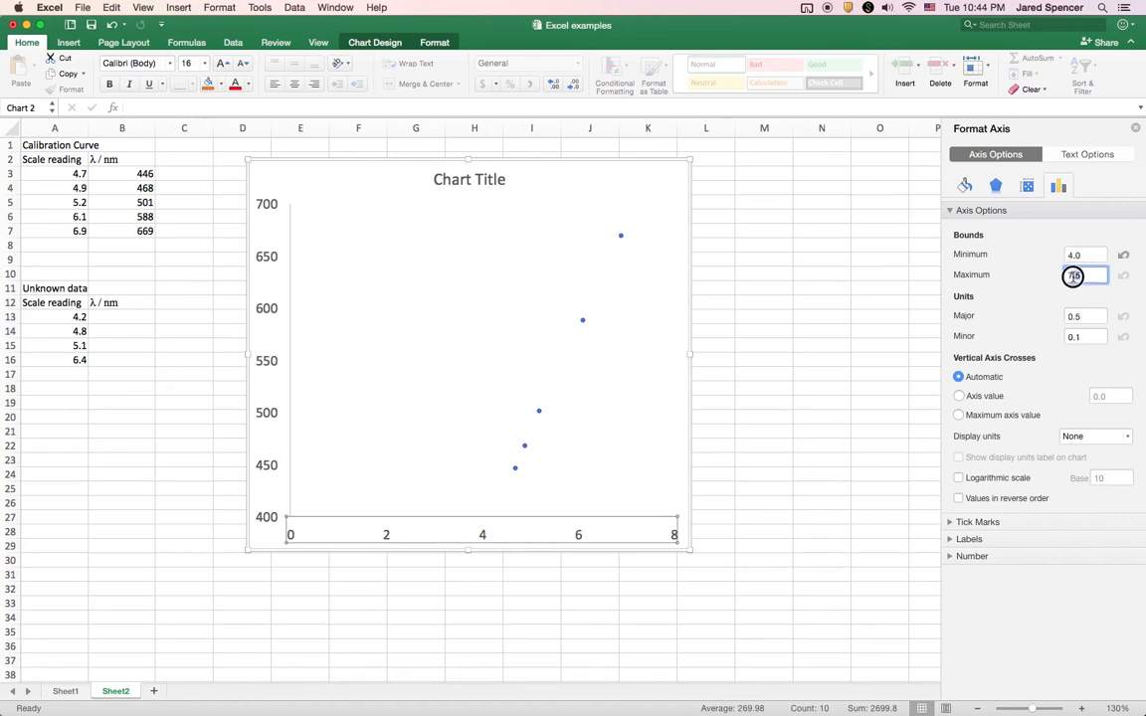
{"action": "type", "text": "7"}
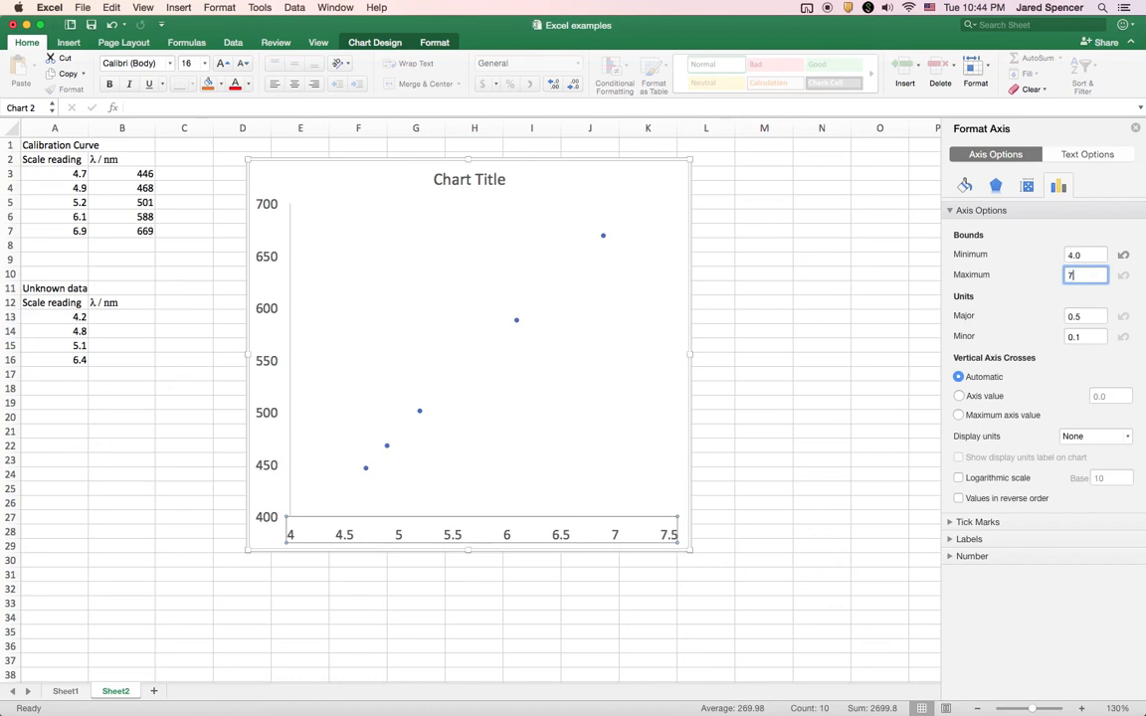
{"action": "key", "text": "Return"}
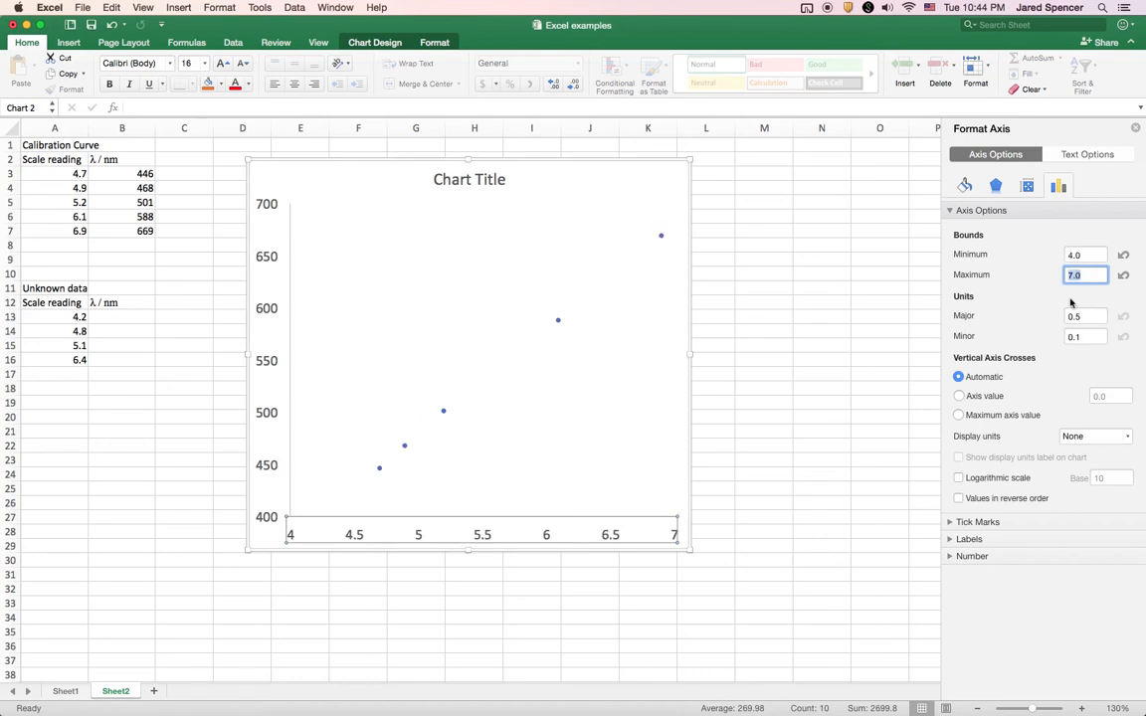
{"action": "left_click", "coordinate": [613, 578]}
{"action": "left_click", "coordinate": [1137, 129]}
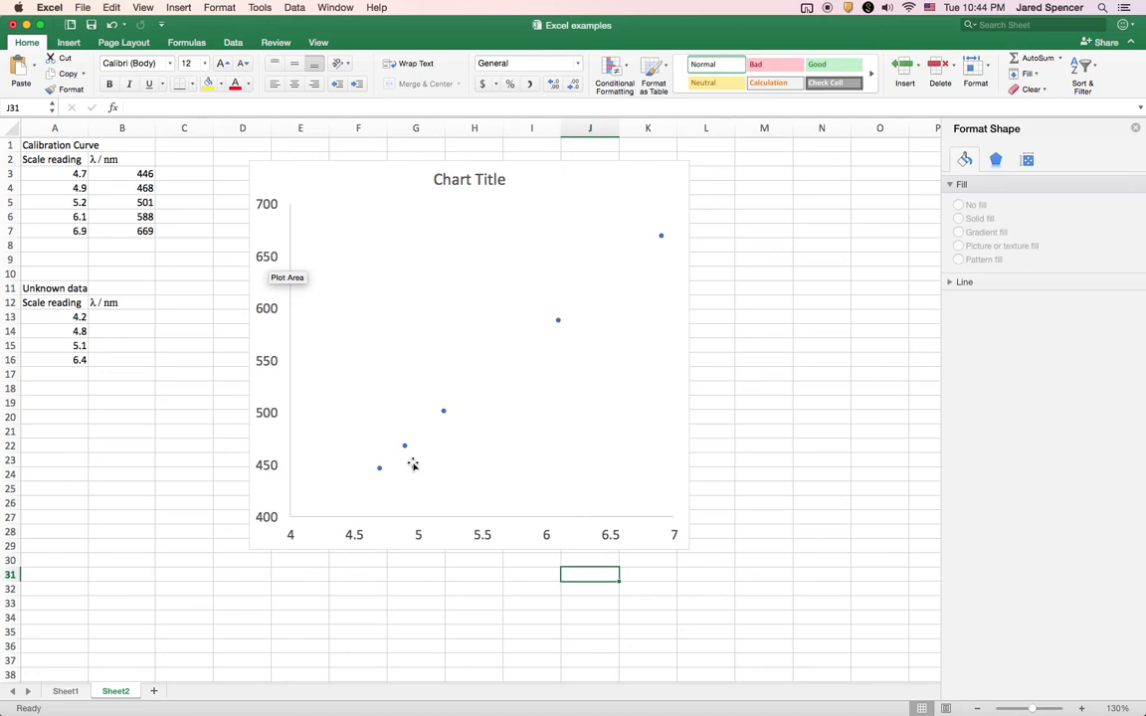
{"action": "left_click", "coordinate": [783, 257]}
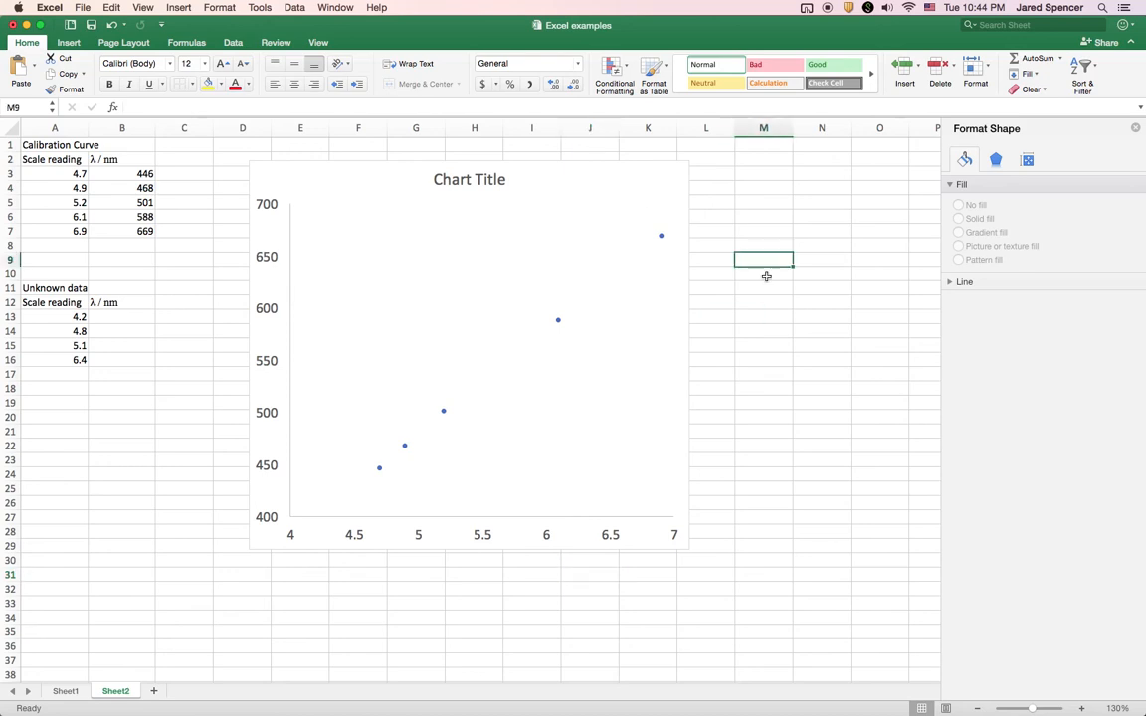
Format the data series with built-in circle markers of size 10
{"action": "left_click", "coordinate": [663, 238]}
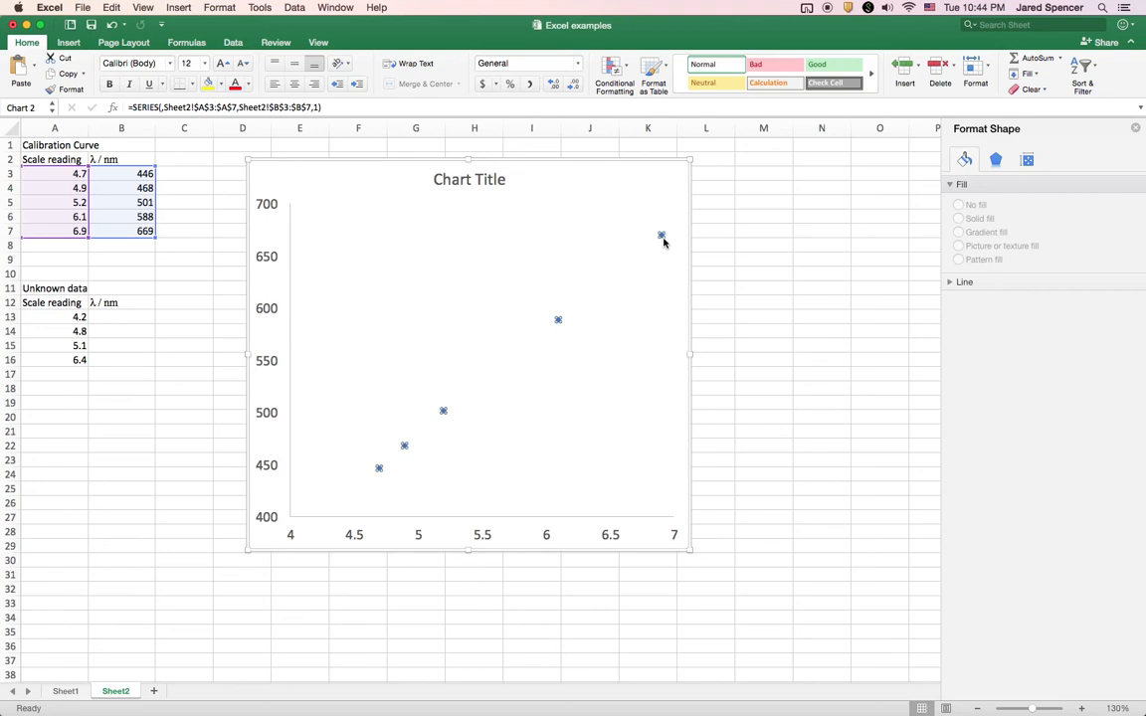
{"action": "left_click", "coordinate": [761, 305]}
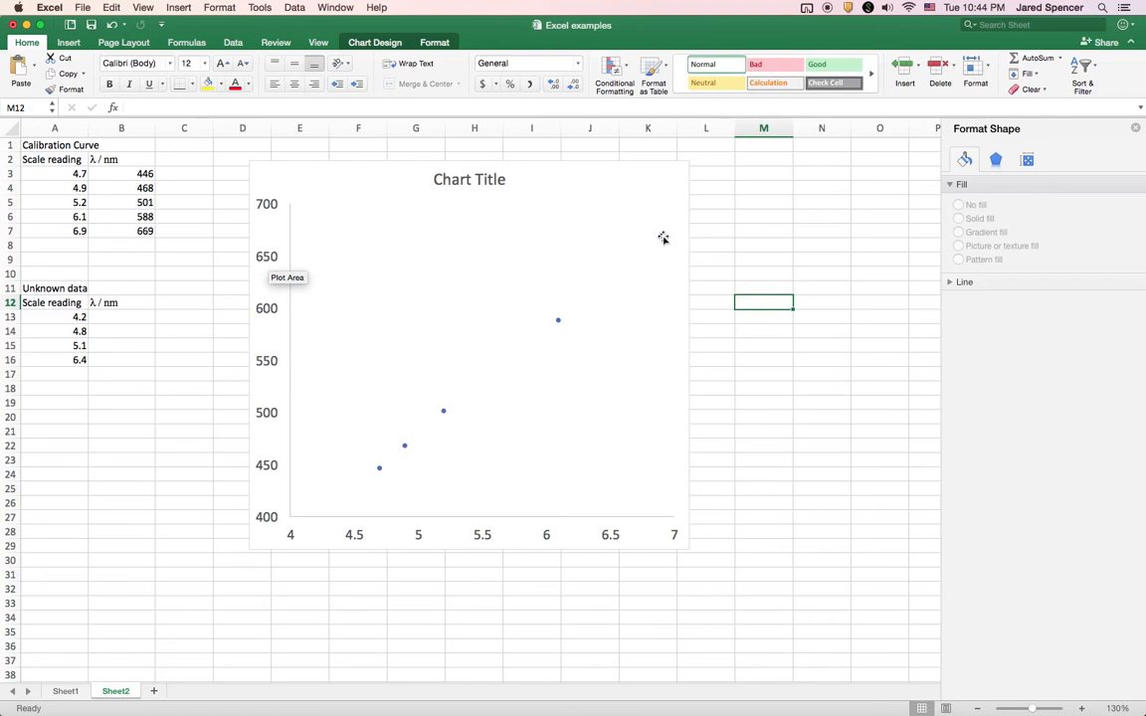
{"action": "right_click", "coordinate": [660, 237]}
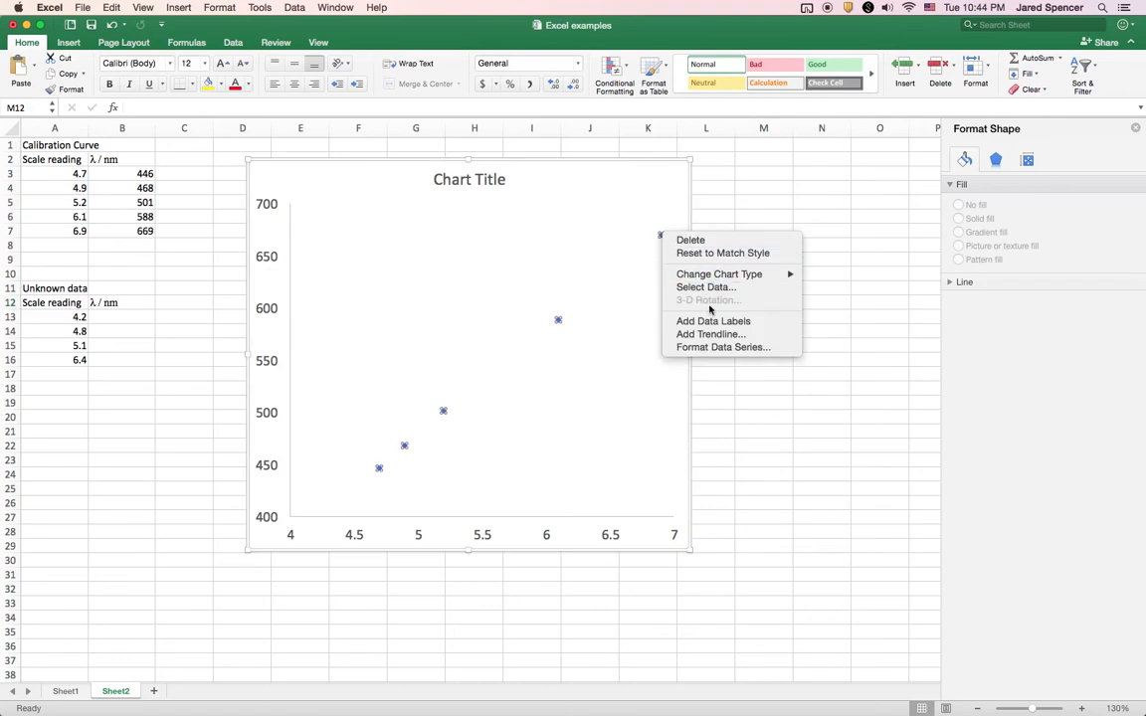
{"action": "left_click", "coordinate": [713, 347]}
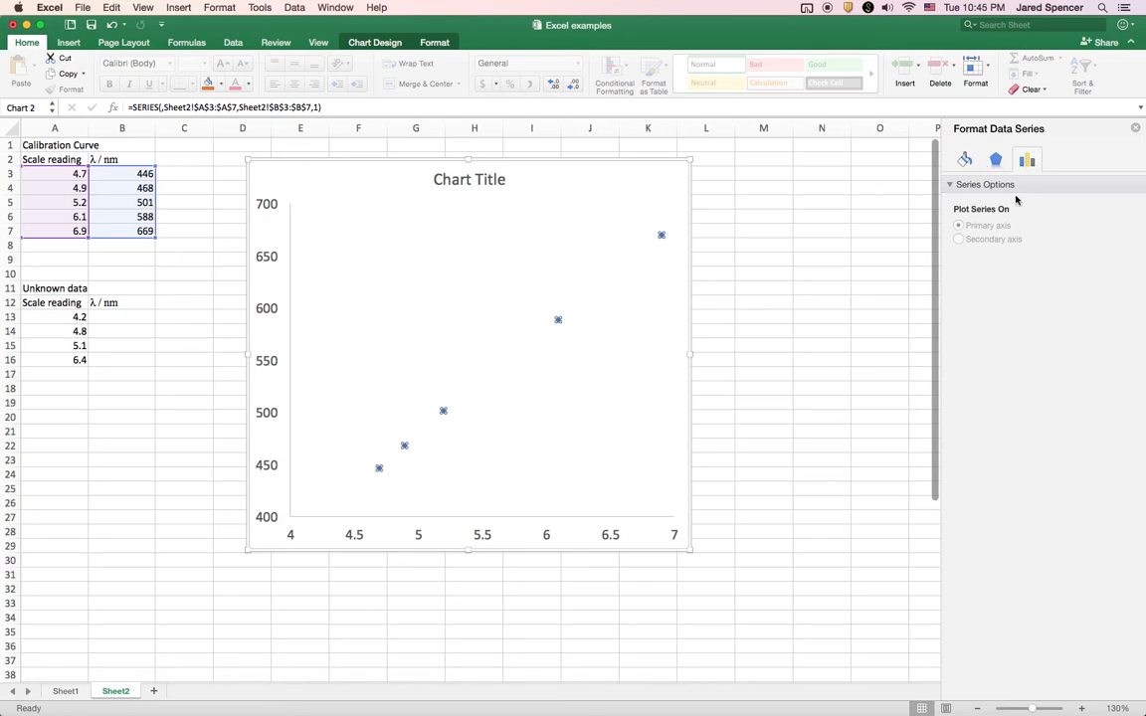
{"action": "left_click", "coordinate": [996, 160]}
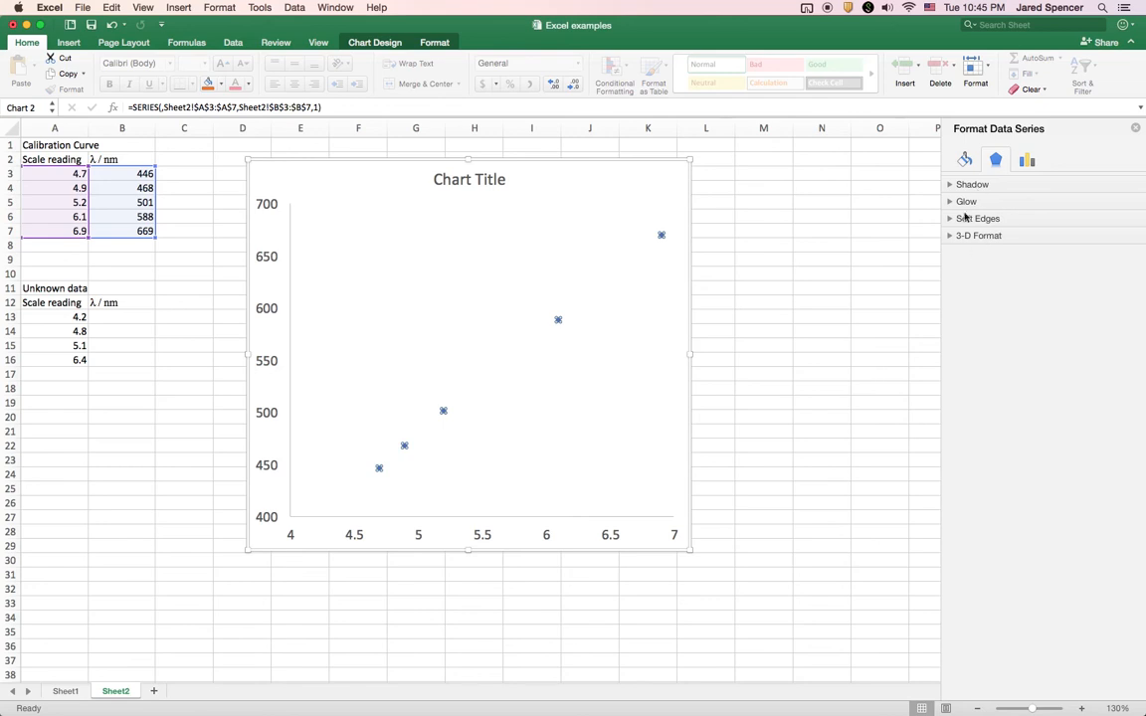
{"action": "left_click", "coordinate": [966, 160]}
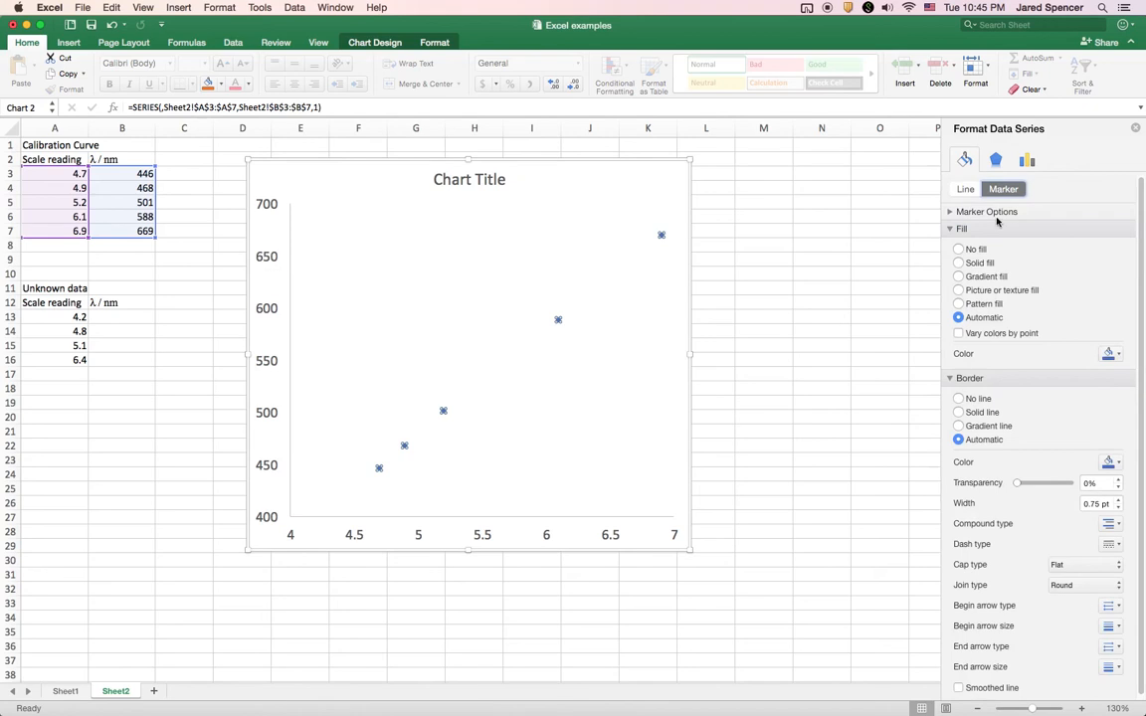
{"action": "left_click", "coordinate": [985, 212]}
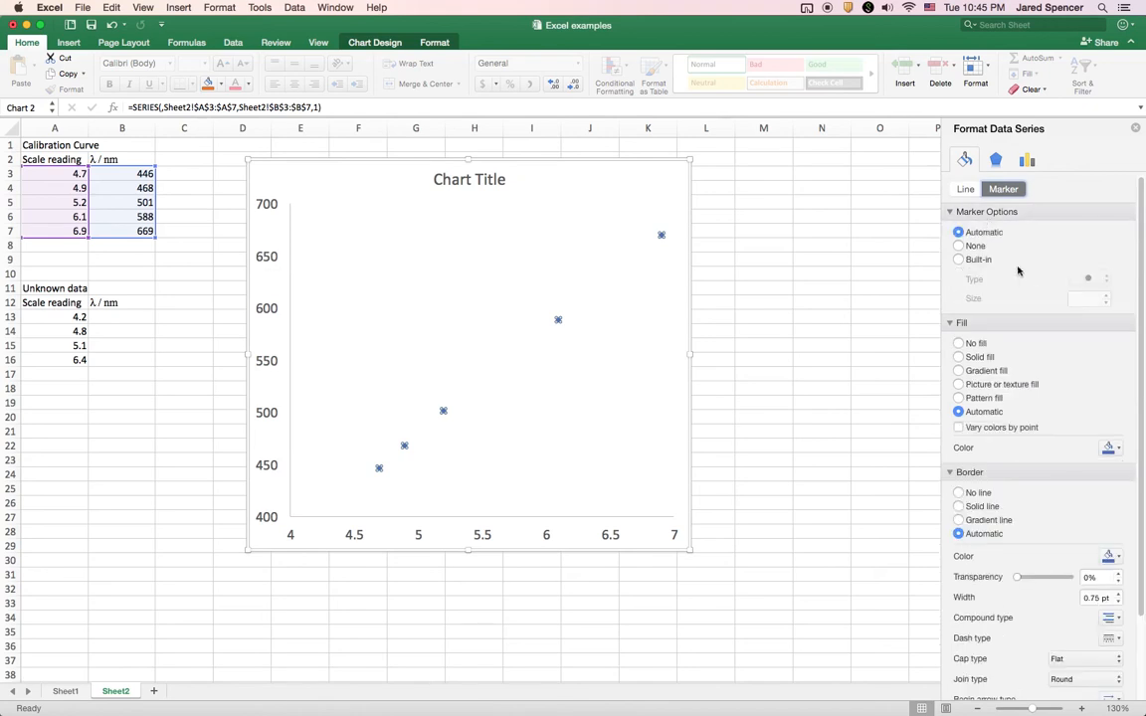
{"action": "left_click", "coordinate": [960, 260]}
{"action": "left_click", "coordinate": [1077, 296]}
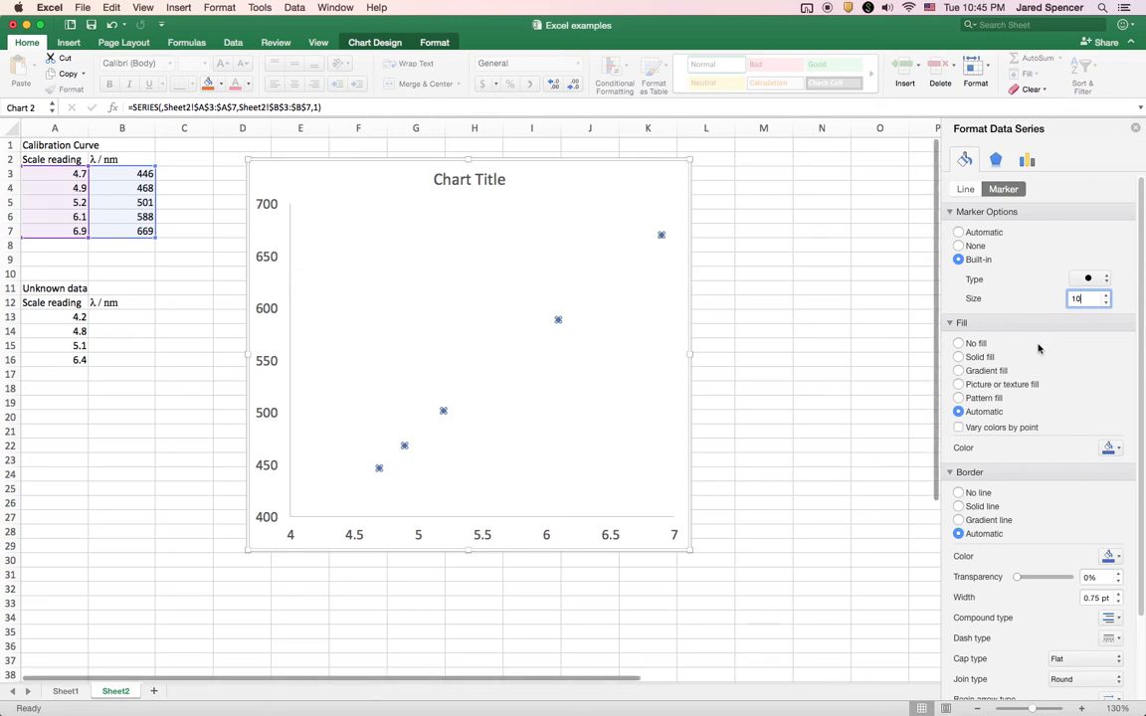
{"action": "key", "text": "Return"}
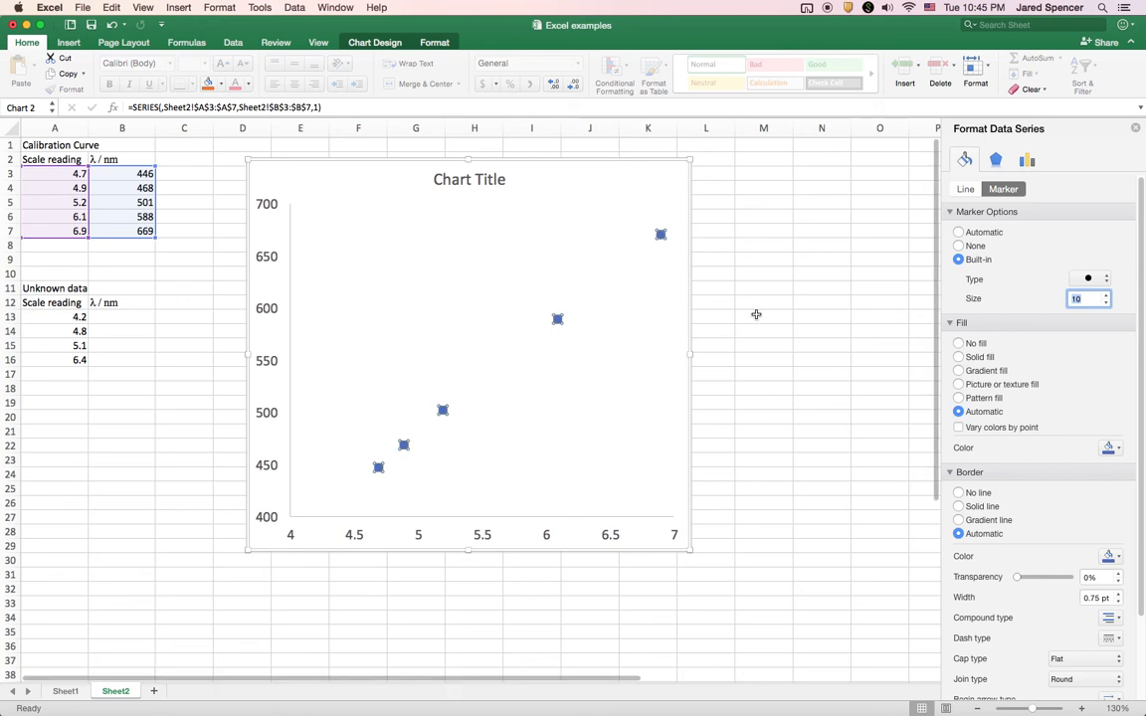
Format the data series markers with no fill and a solid black border
{"action": "left_click", "coordinate": [959, 344]}
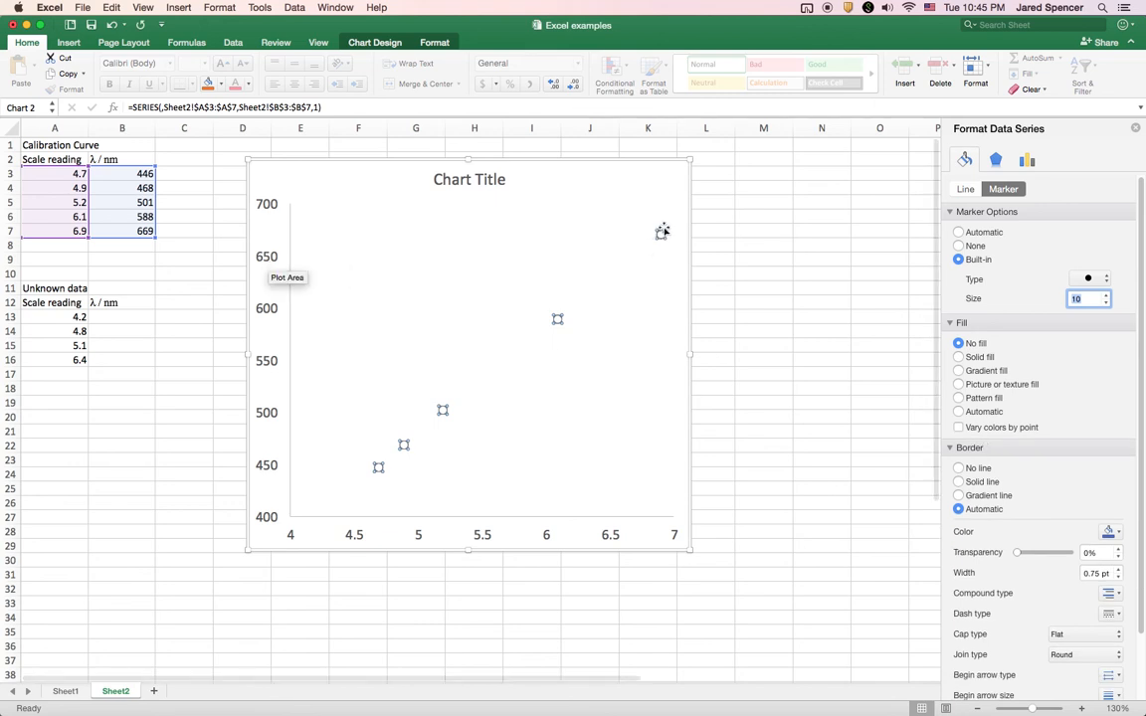
{"action": "left_click", "coordinate": [960, 482]}
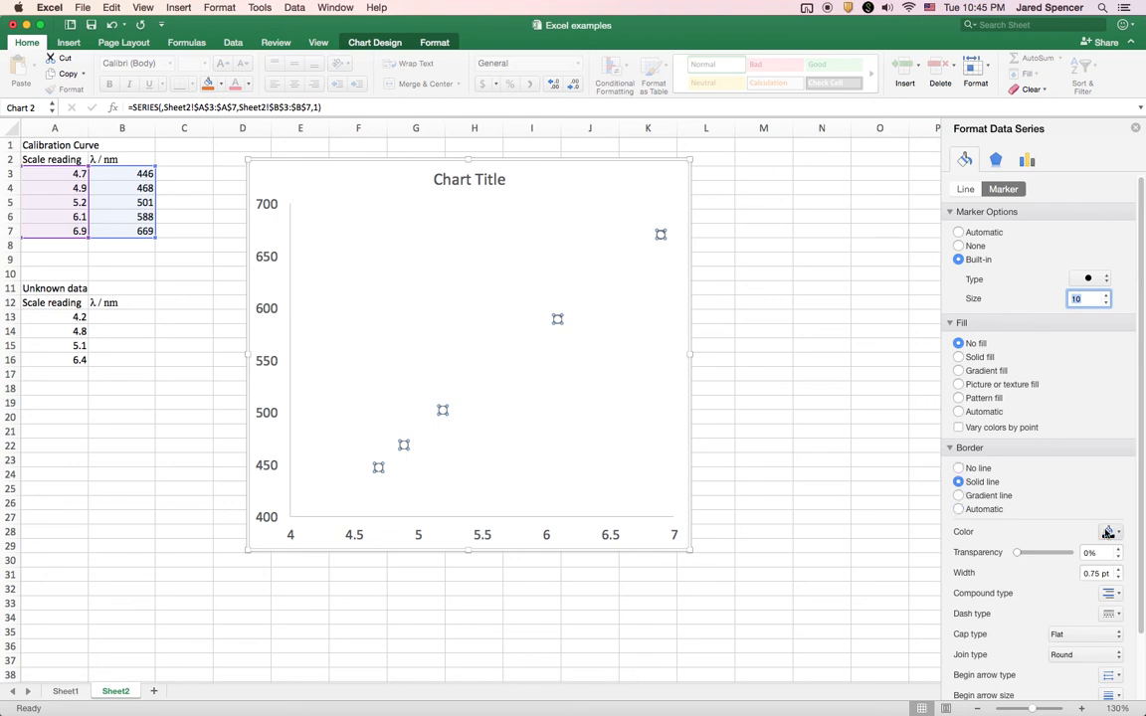
{"action": "left_click", "coordinate": [1108, 532]}
{"action": "left_click", "coordinate": [1034, 569]}
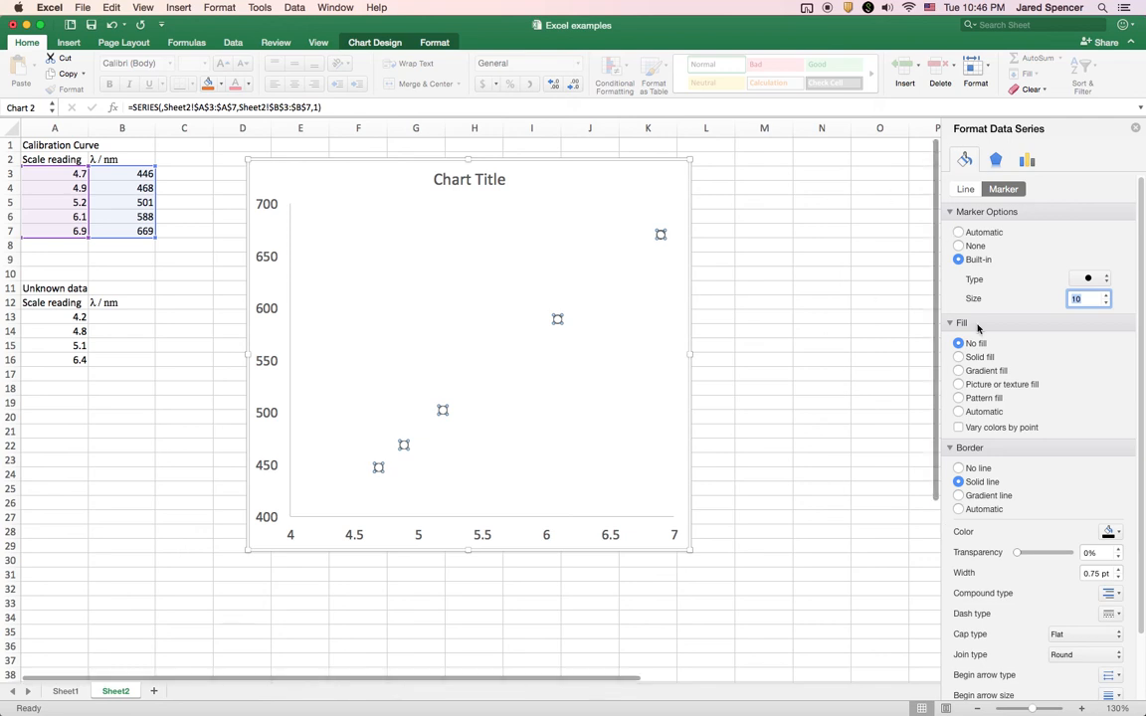
Try a solid line connecting the data points, return the series to no line, and close the series formatting
{"action": "left_click", "coordinate": [967, 189]}
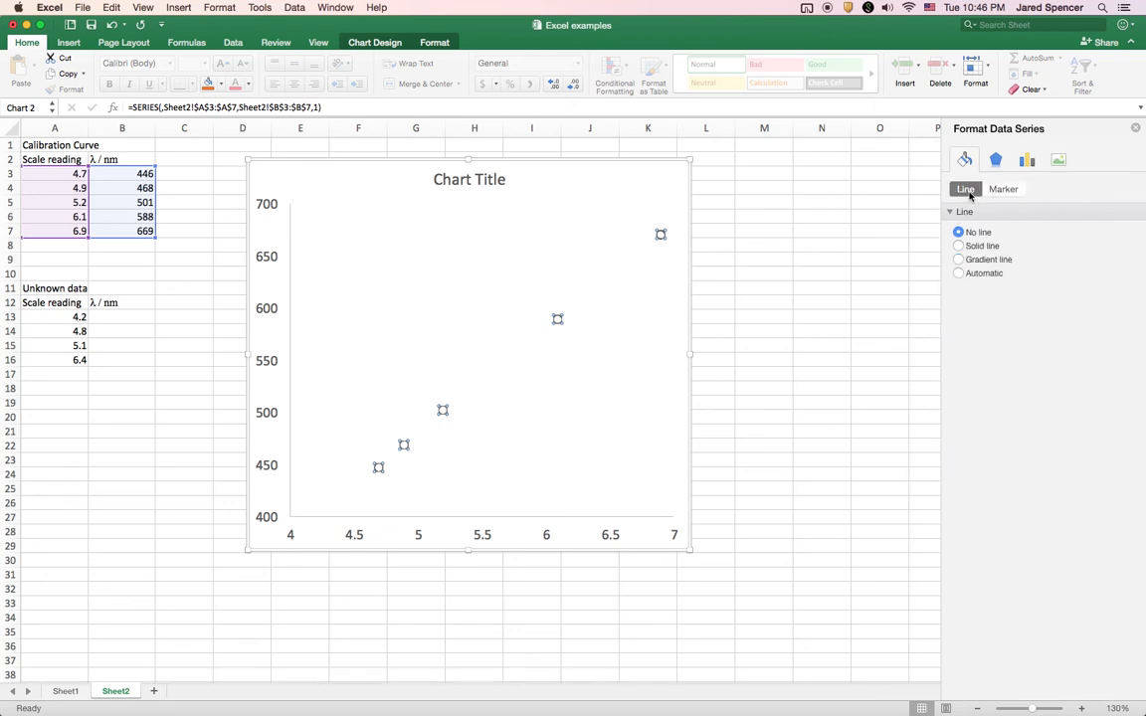
{"action": "mouse_move", "coordinate": [379, 470]}
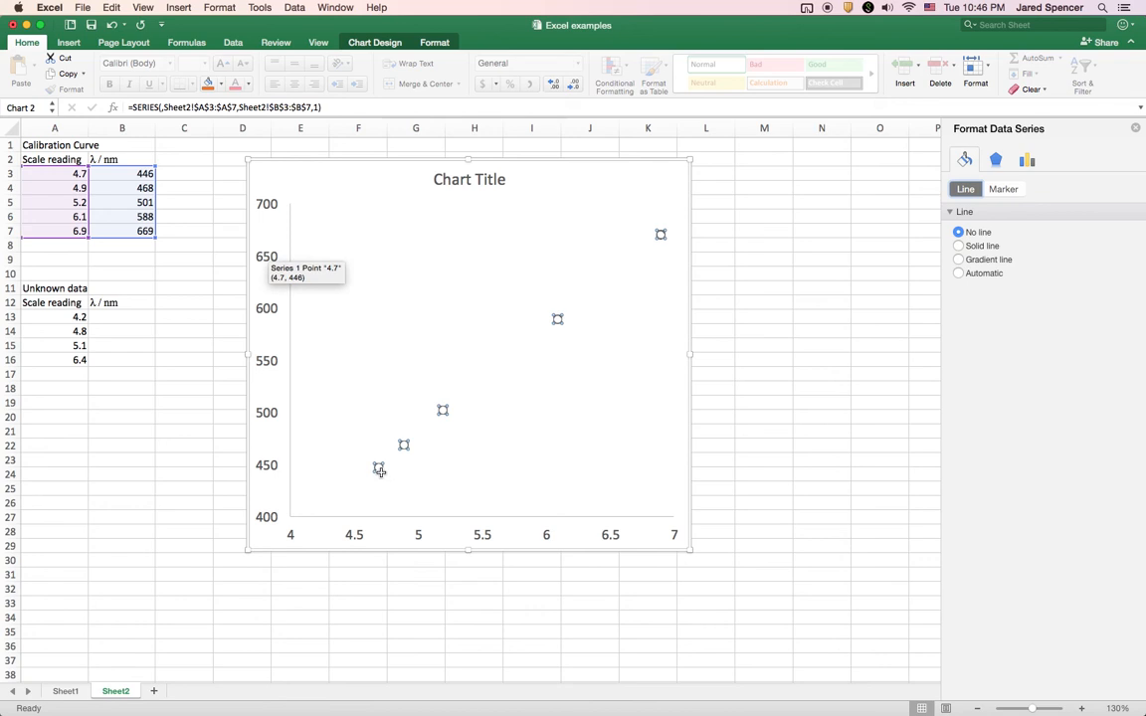
{"action": "mouse_move", "coordinate": [659, 233]}
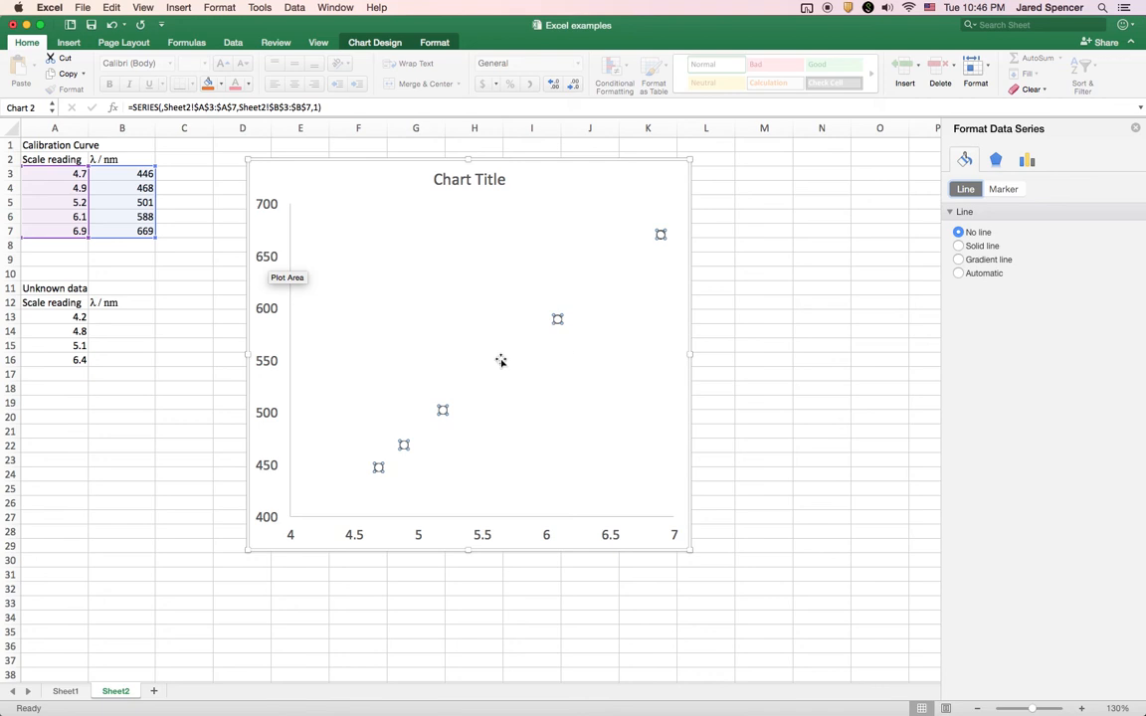
{"action": "left_click", "coordinate": [958, 246]}
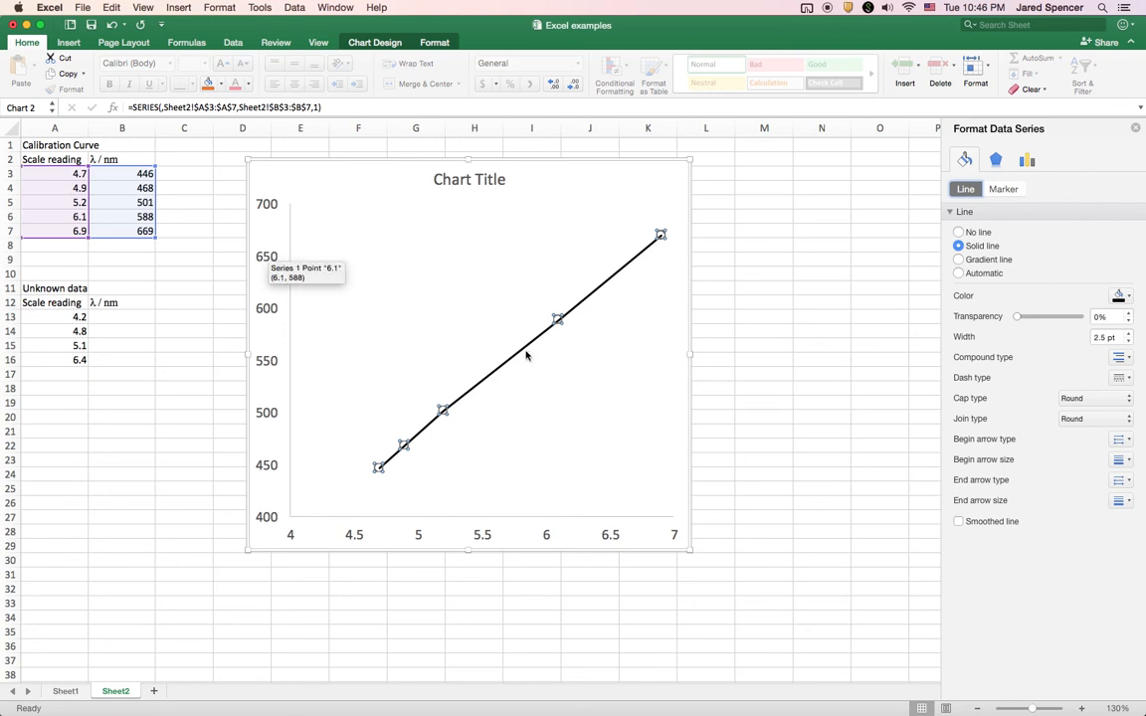
{"action": "left_click", "coordinate": [959, 232]}
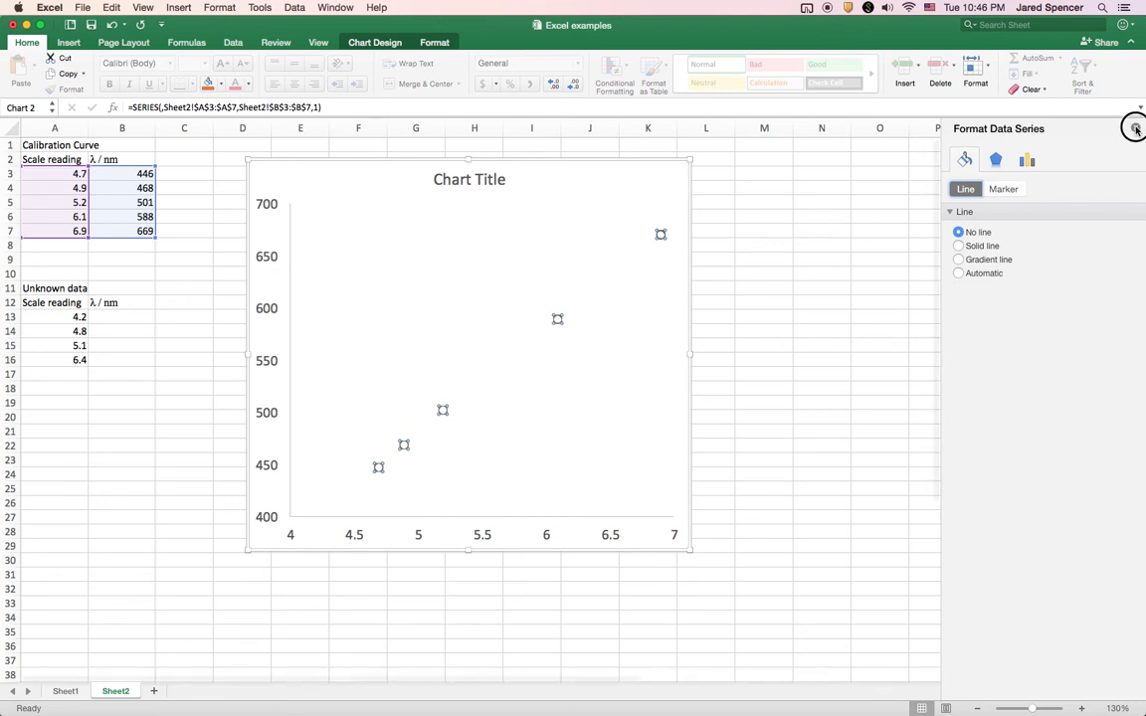
{"action": "left_click", "coordinate": [767, 173]}
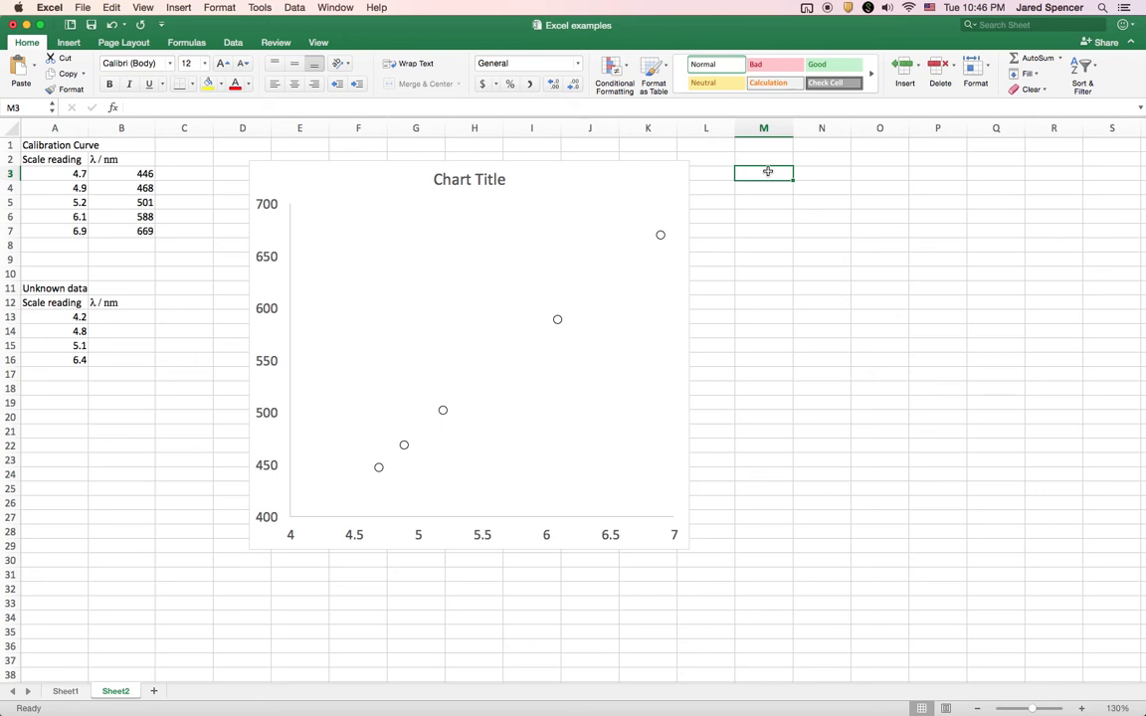
Replace the placeholder chart title with "Calibration curve"
{"action": "left_click", "coordinate": [465, 184]}
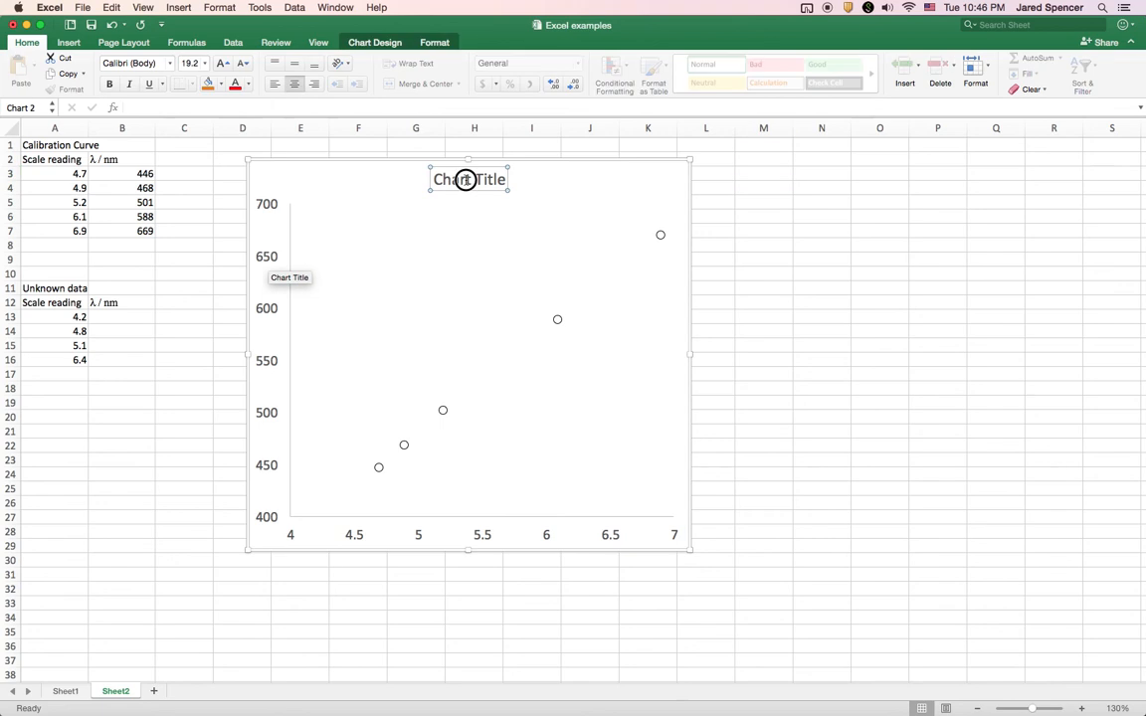
{"action": "double_click", "coordinate": [466, 180]}
{"action": "triple_click", "coordinate": [475, 180]}
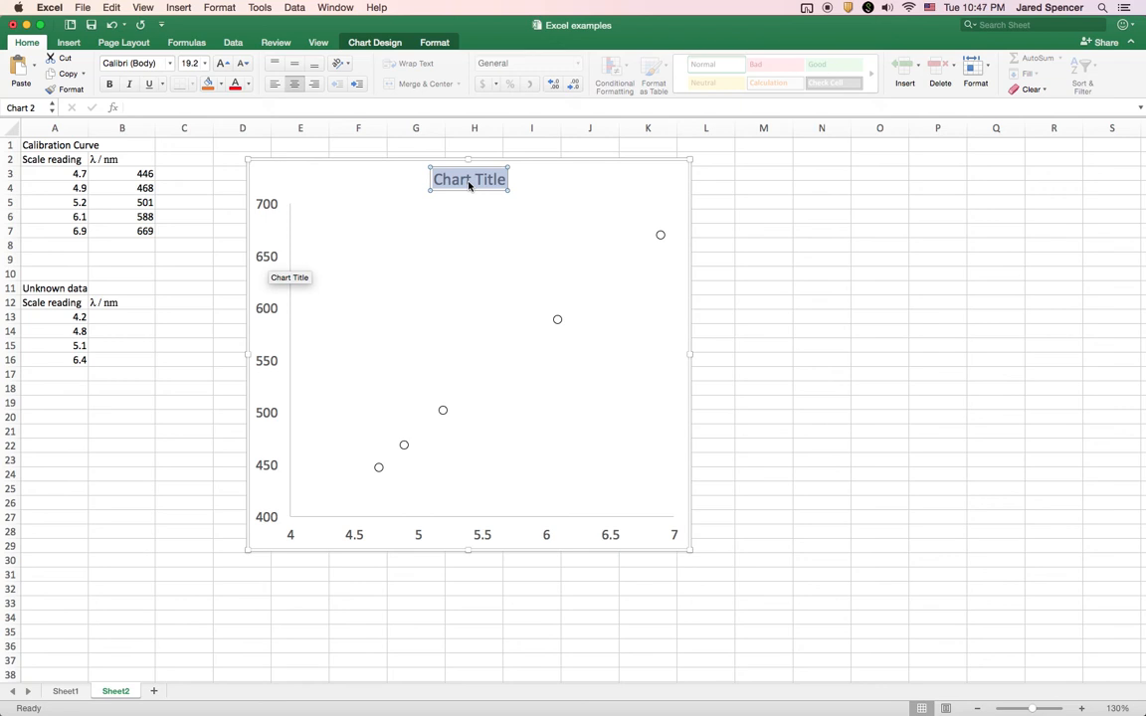
{"action": "type", "text": "Calibration curve"}
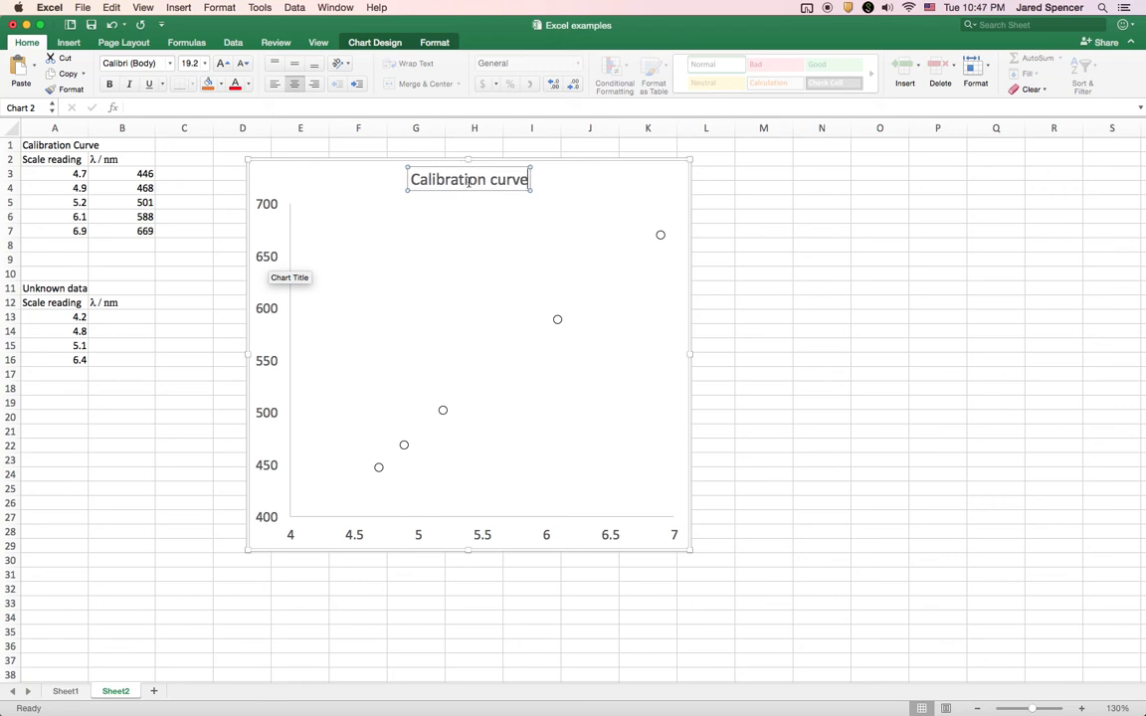
{"action": "left_click", "coordinate": [545, 199]}
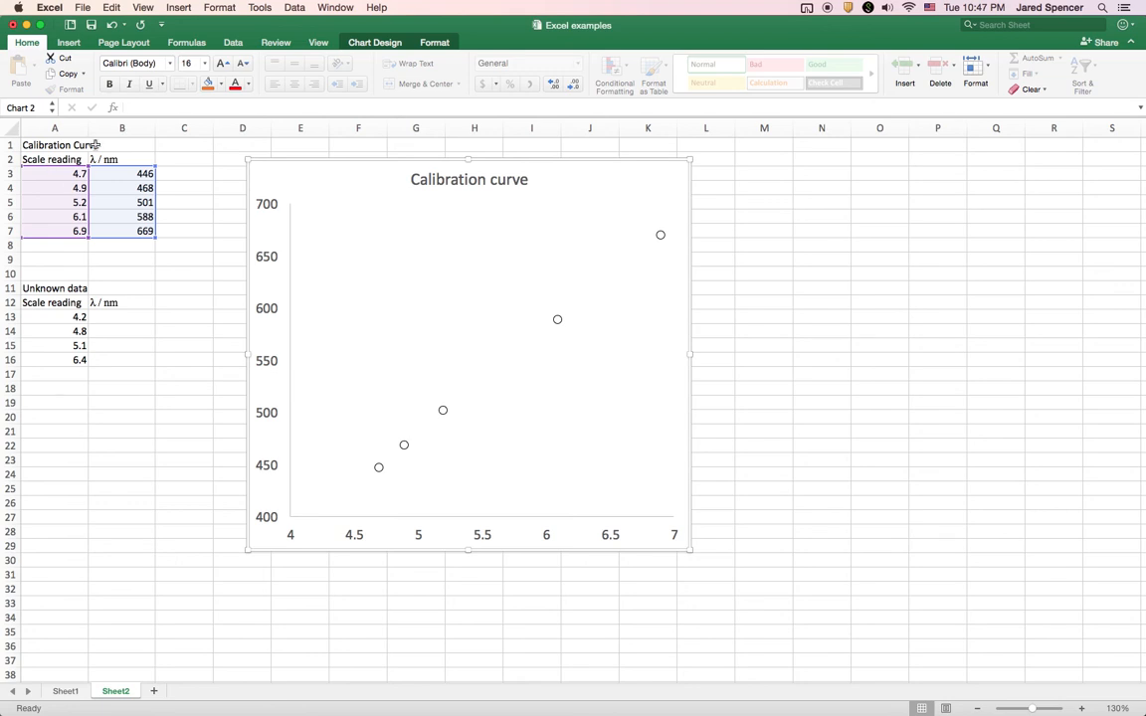
Try to define the chart title with the formula =7*3
{"action": "left_click", "coordinate": [480, 183]}
{"action": "left_click", "coordinate": [479, 182]}
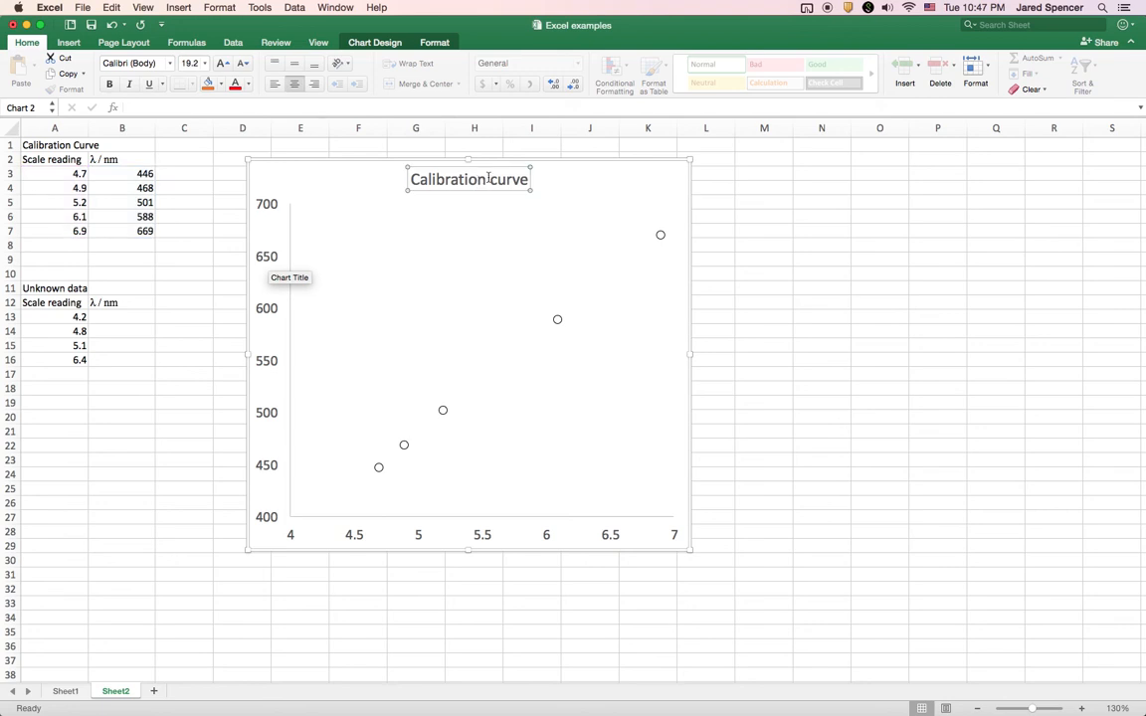
{"action": "left_click", "coordinate": [126, 107]}
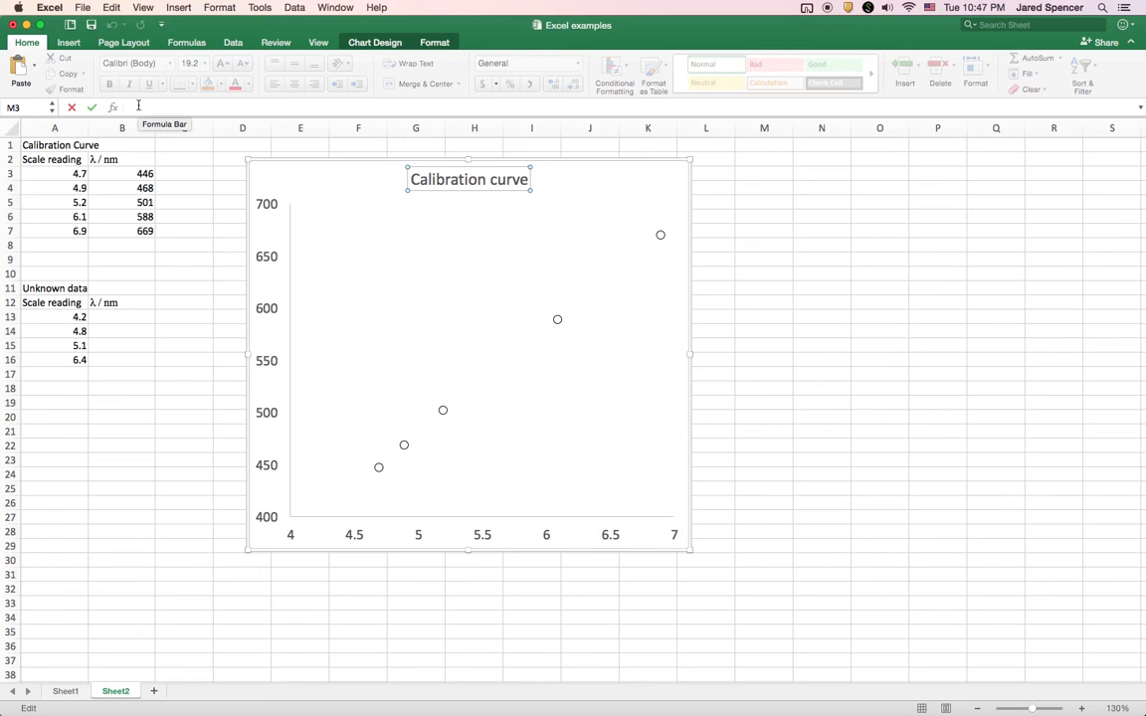
{"action": "type", "text": "="}
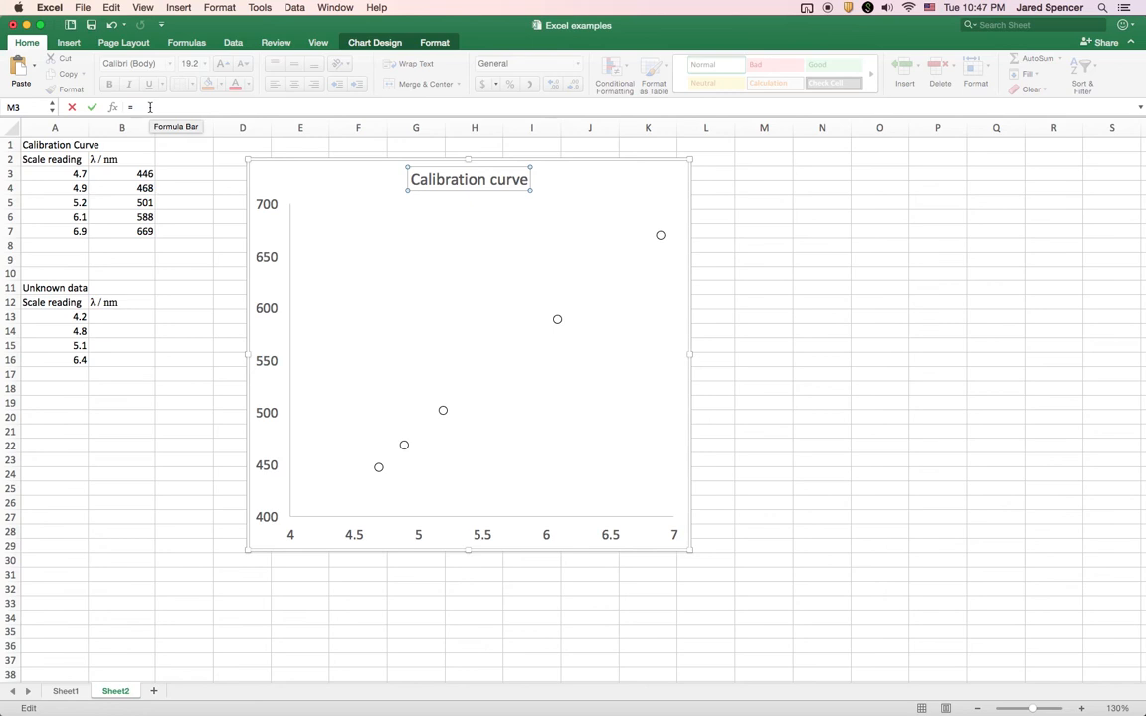
{"action": "type", "text": "7*3"}
{"action": "key", "text": "Return"}
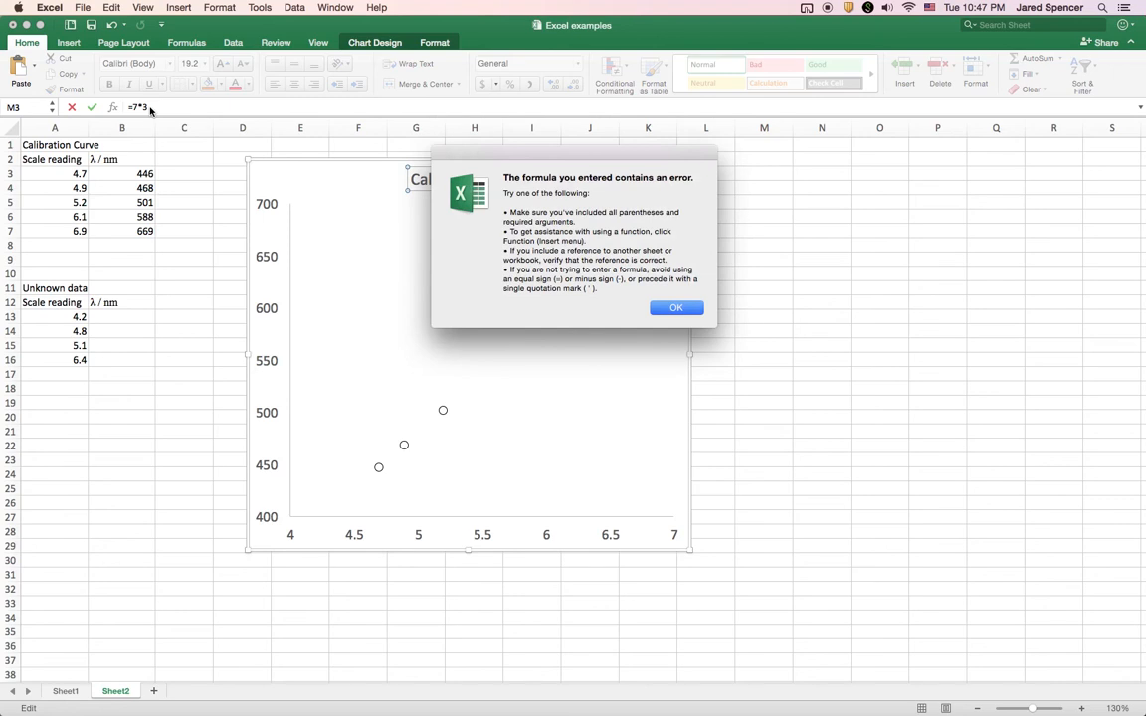
{"action": "left_click", "coordinate": [683, 308]}
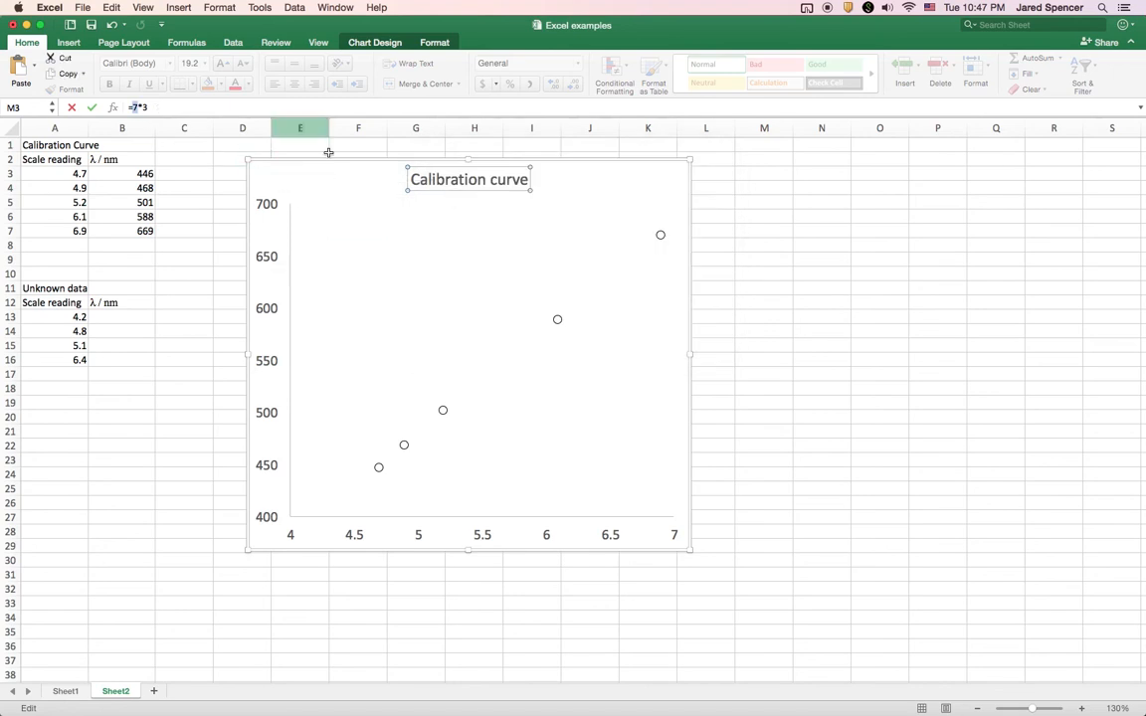
{"action": "left_click", "coordinate": [449, 186]}
{"action": "left_click", "coordinate": [681, 307]}
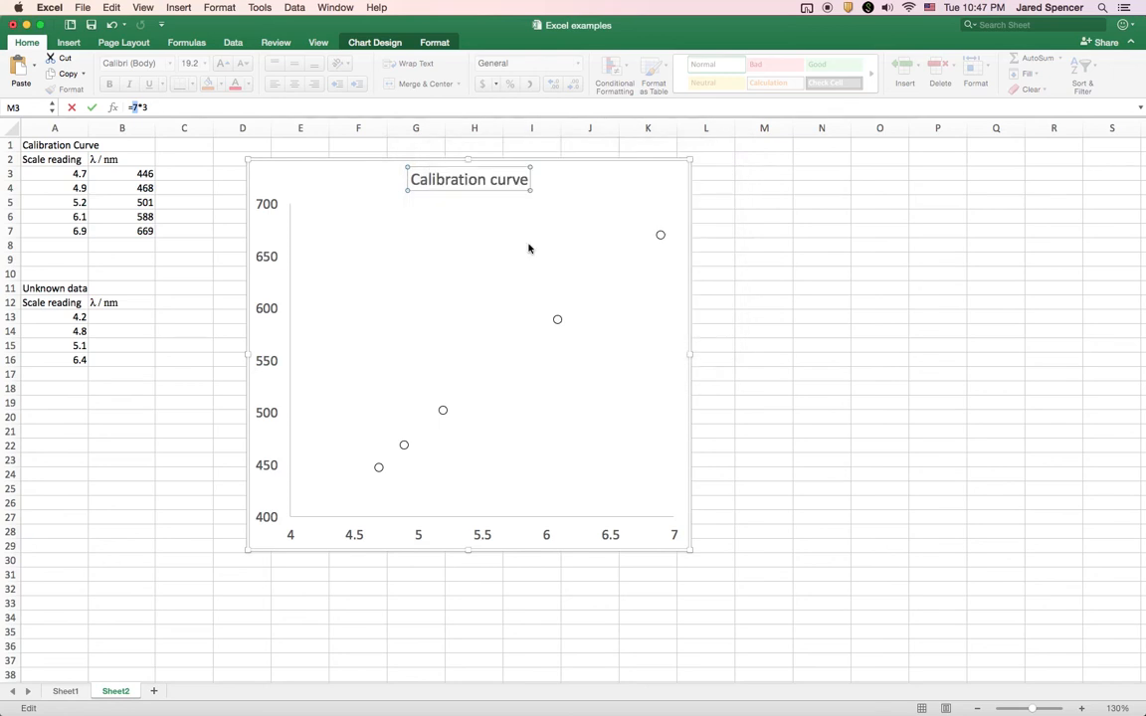
Replace the chart title's formula with ="Calibration curve 2"
{"action": "left_click_drag", "start_coordinate": [163, 107], "coordinate": [133, 106]}
{"action": "type", "text": "=\"Calibration curve 2"}
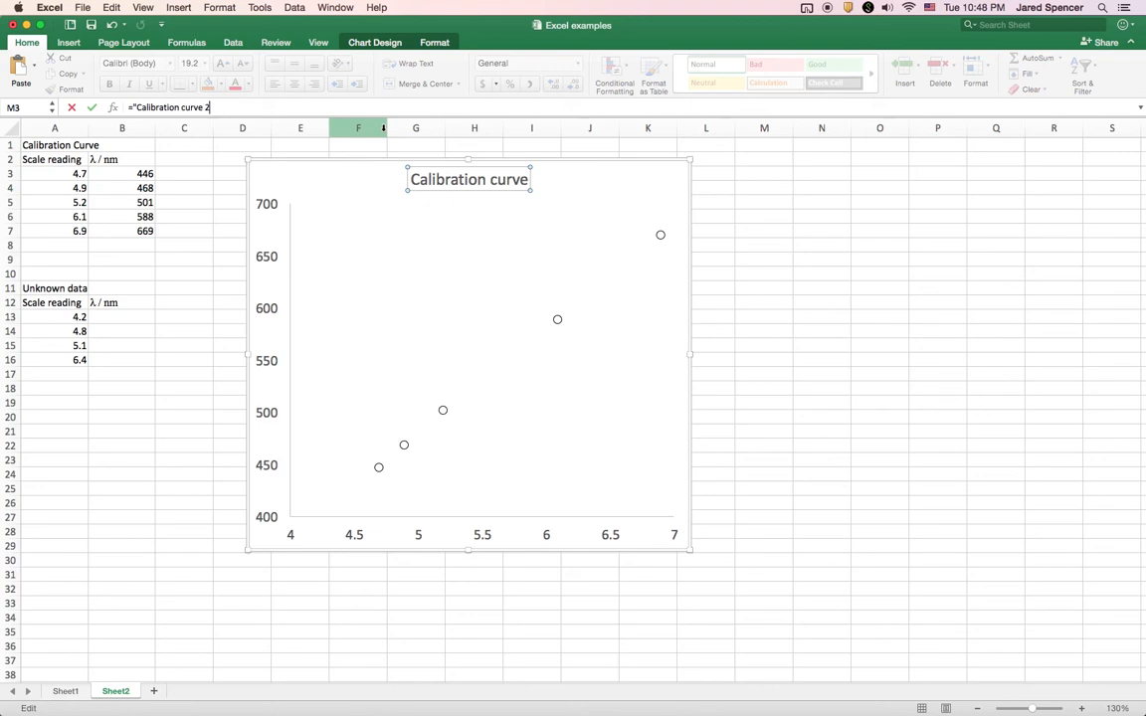
{"action": "type", "text": "\""}
{"action": "key", "text": "Return"}
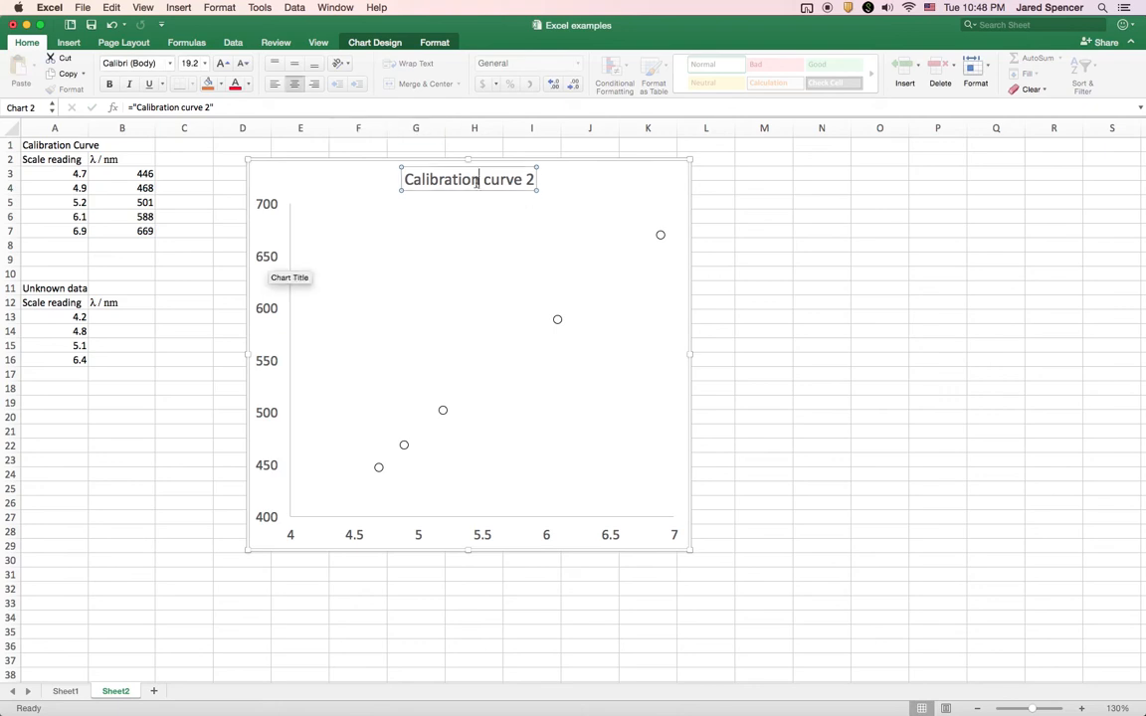
Link the chart title to the heading in cell A1 with the formula =Sheet2!$A$1
{"action": "left_click", "coordinate": [227, 109]}
{"action": "left_click_drag", "start_coordinate": [227, 109], "coordinate": [103, 103]}
{"action": "type", "text": "="}
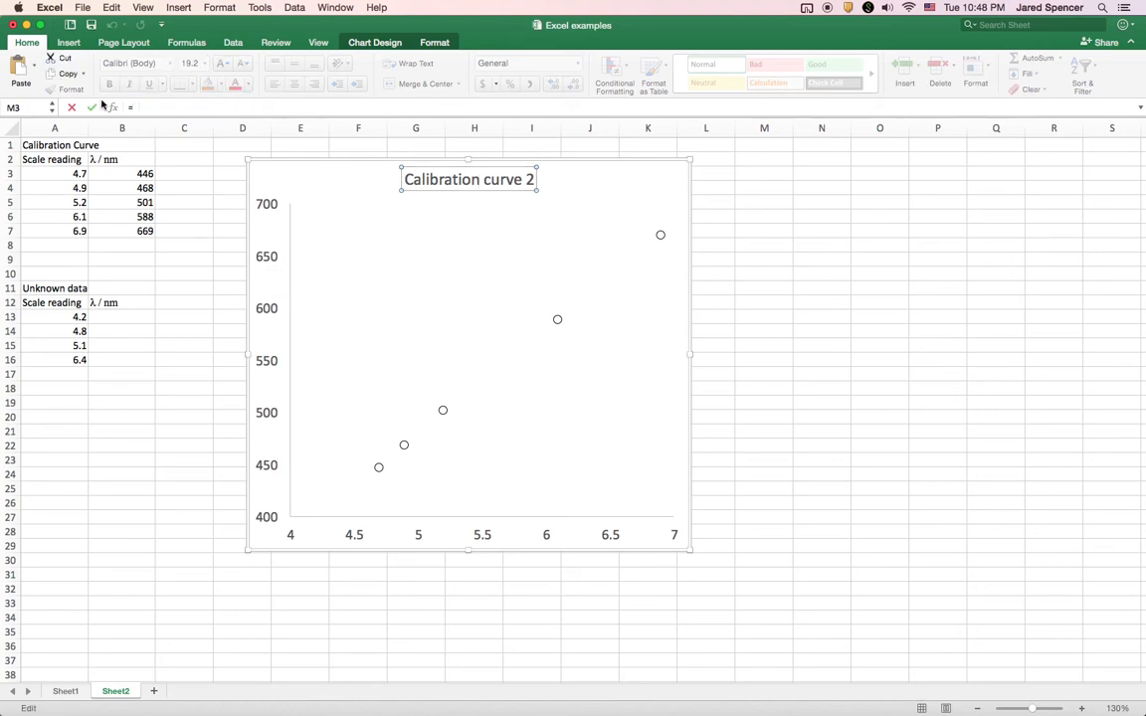
{"action": "left_click", "coordinate": [40, 145]}
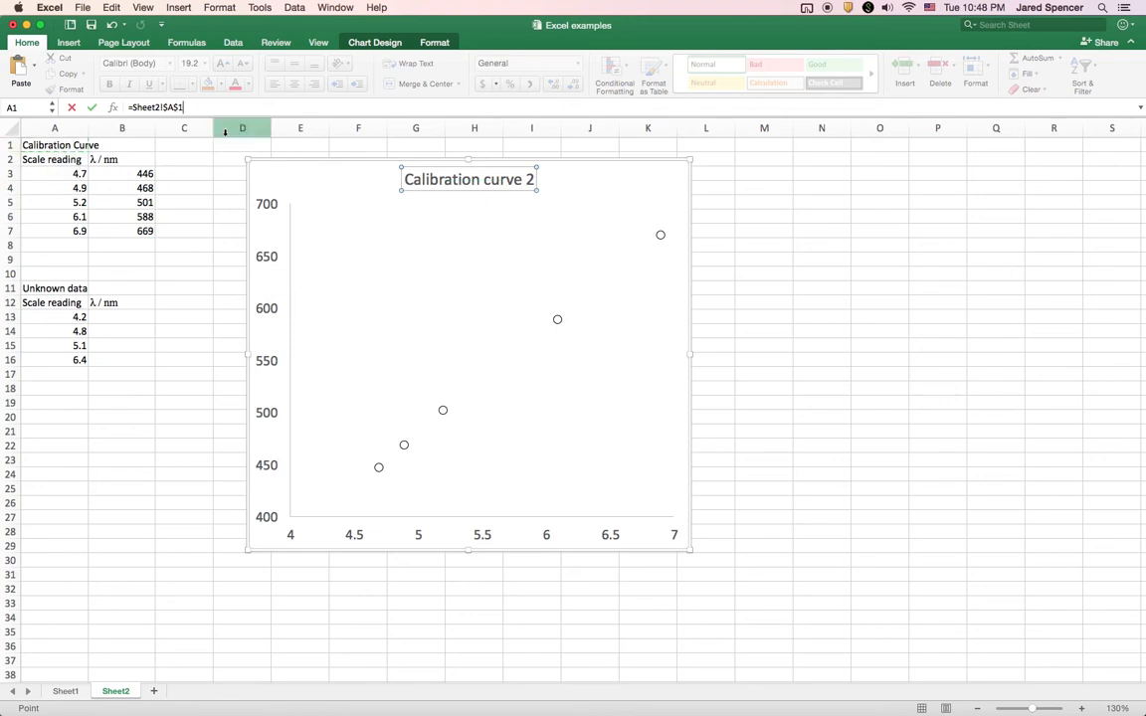
{"action": "key", "text": "Return"}
Change the heading in cell A1 to "Calibration curve 2" to update the linked chart title
{"action": "left_click", "coordinate": [52, 144]}
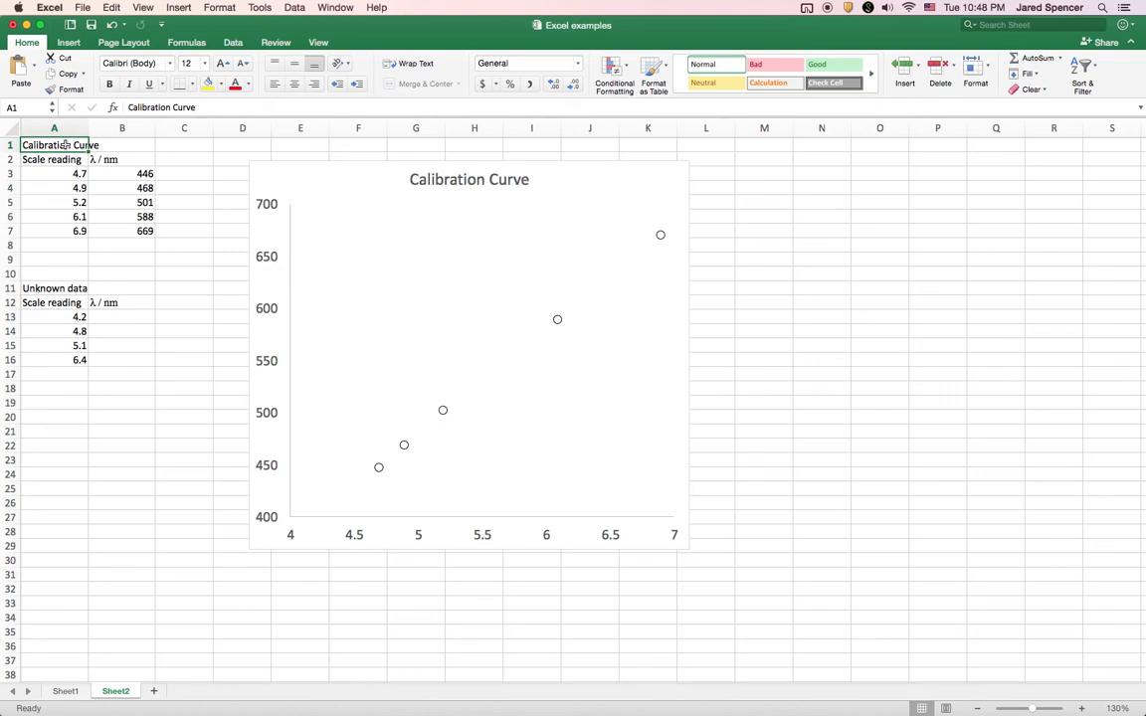
{"action": "type", "text": "Calibration"}
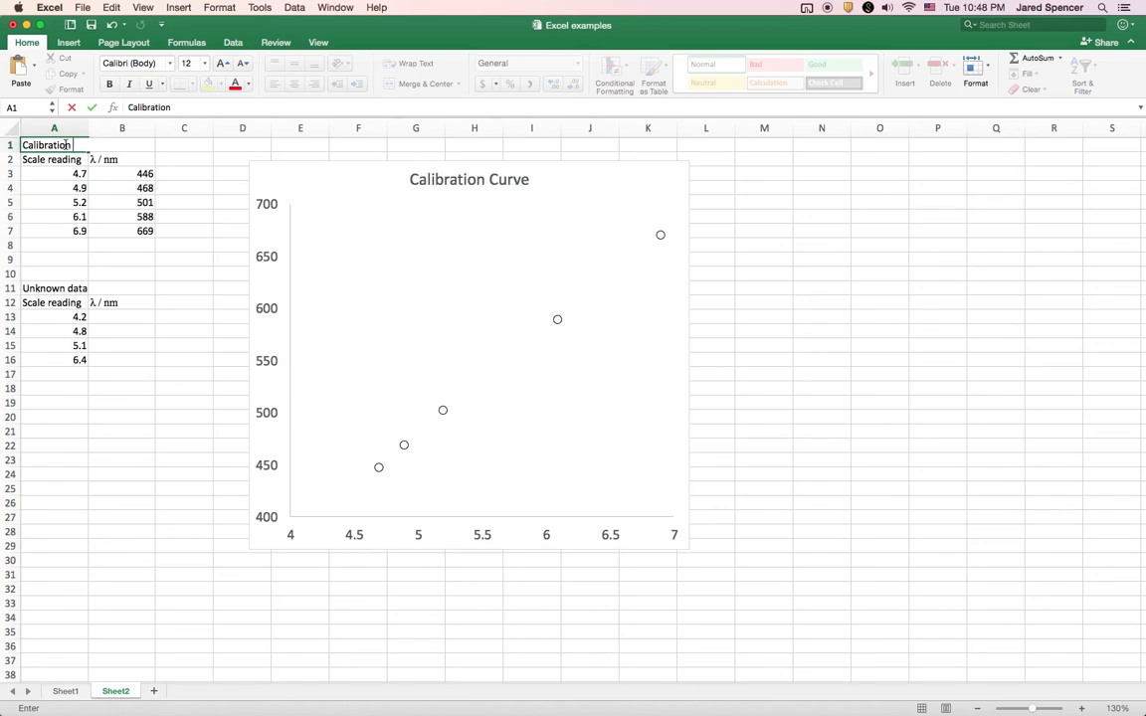
{"action": "type", "text": " curve 2"}
{"action": "key", "text": "Return"}
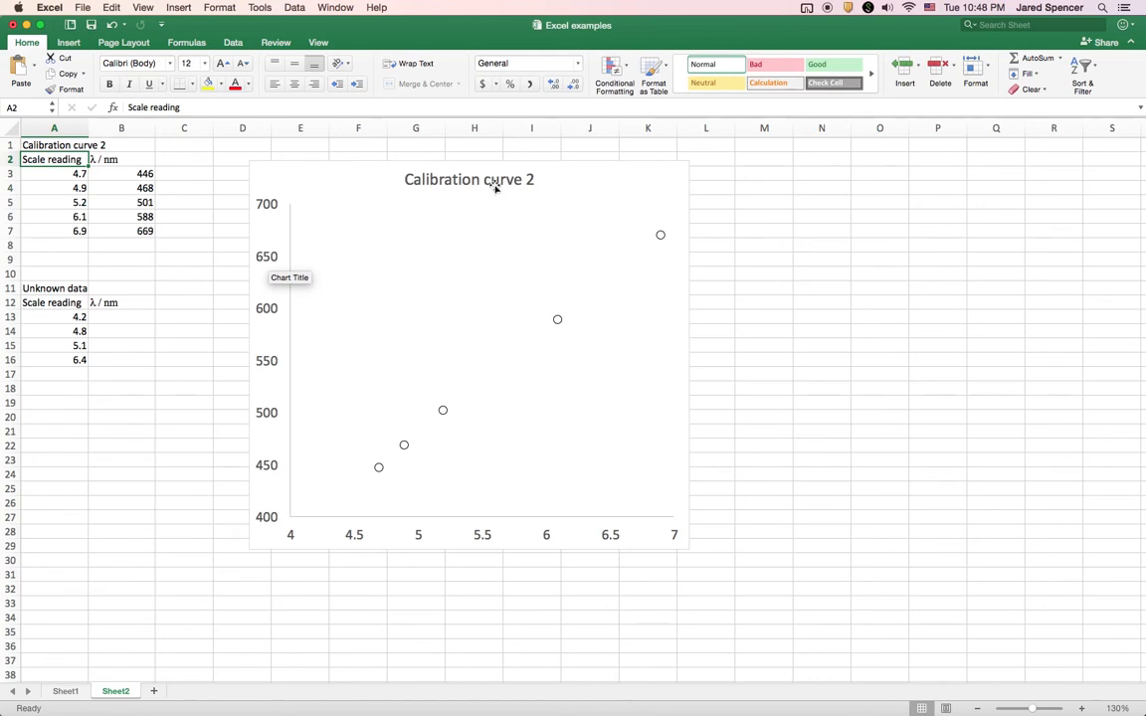
{"action": "left_click", "coordinate": [38, 145]}
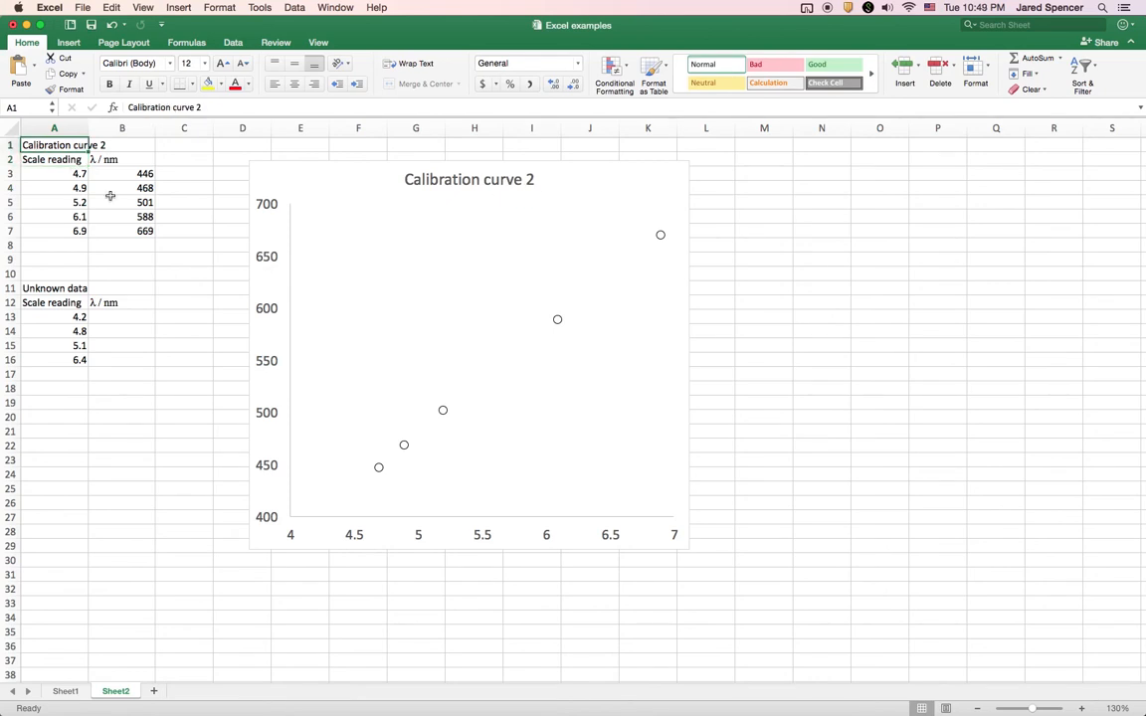
{"action": "left_click_drag", "start_coordinate": [76, 189], "coordinate": [98, 330]}
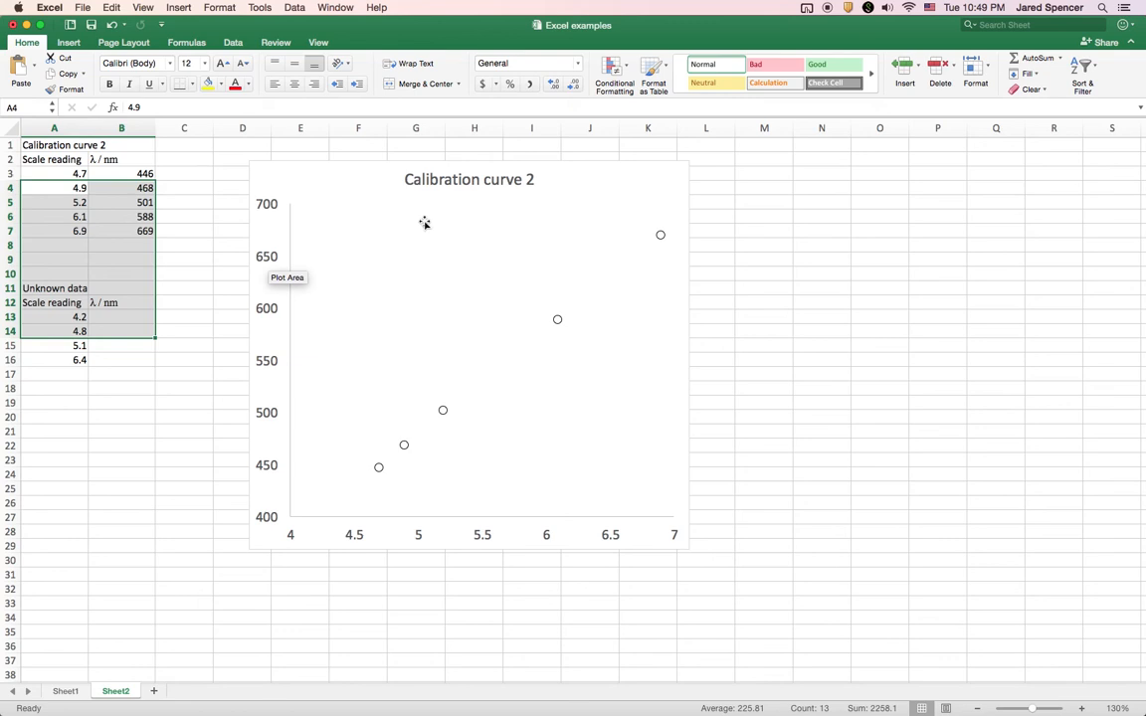
{"action": "left_click", "coordinate": [198, 157]}
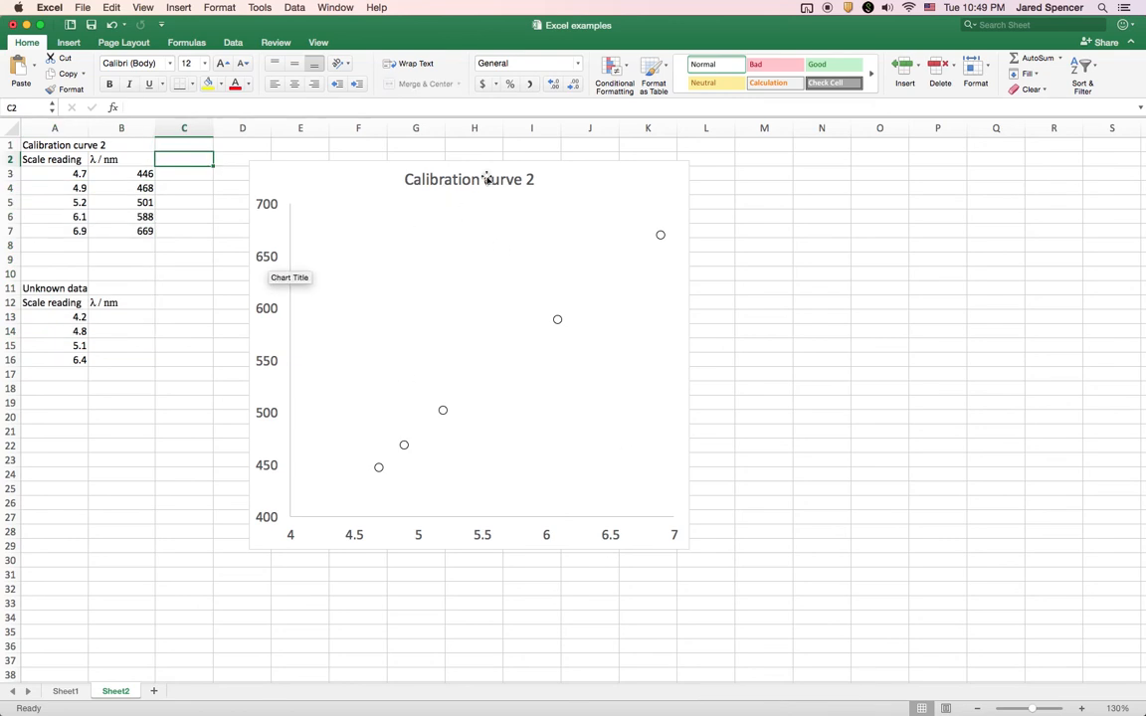
Shorten the heading in cell A1 to "Calibration curve" and move the selection to an empty cell
{"action": "left_click", "coordinate": [32, 149]}
{"action": "left_click", "coordinate": [208, 107]}
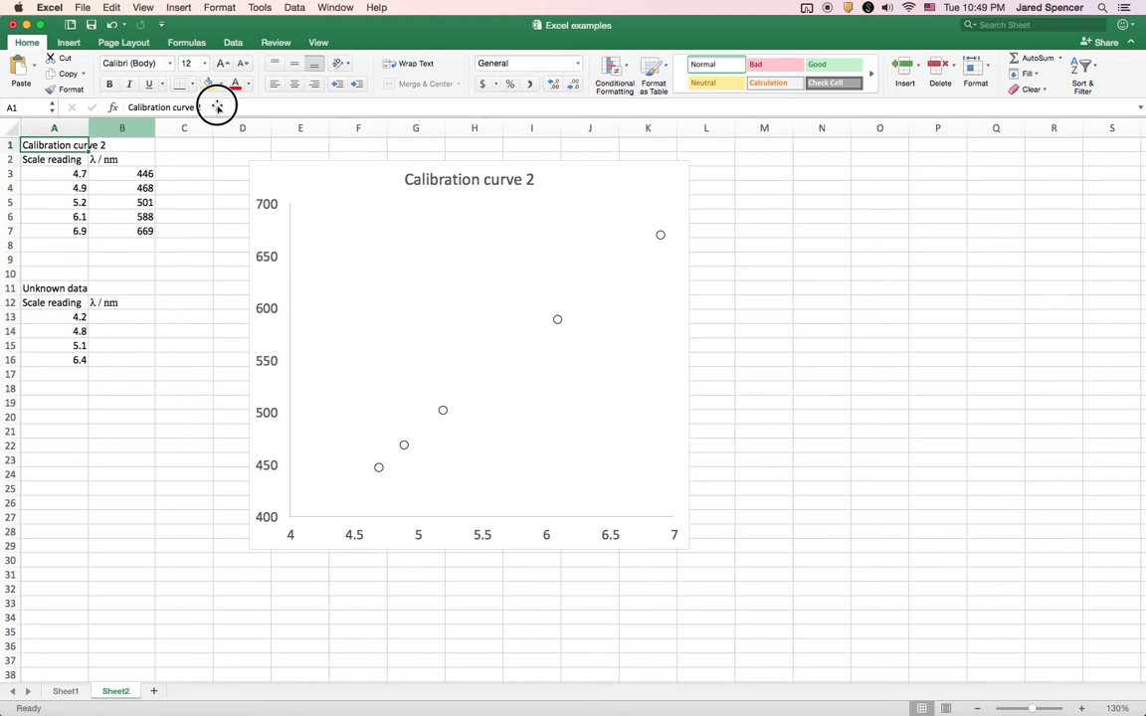
{"action": "key", "text": "BackSpace"}
{"action": "key", "text": "BackSpace"}
{"action": "key", "text": "Return"}
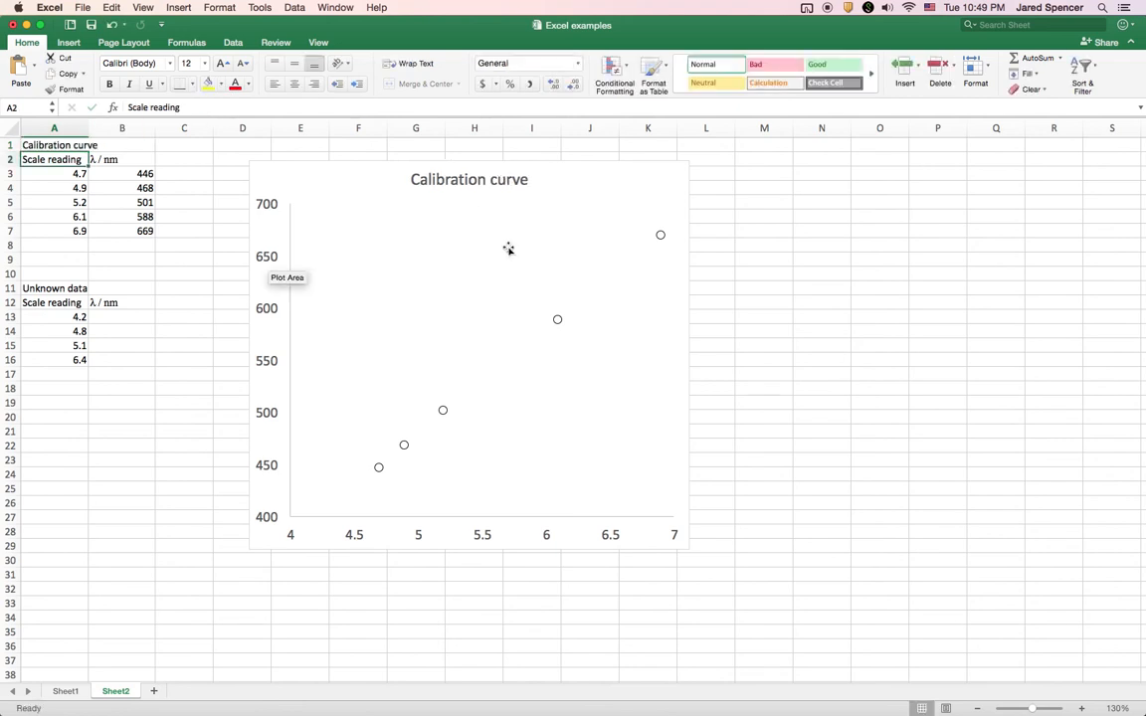
{"action": "left_click", "coordinate": [937, 331]}
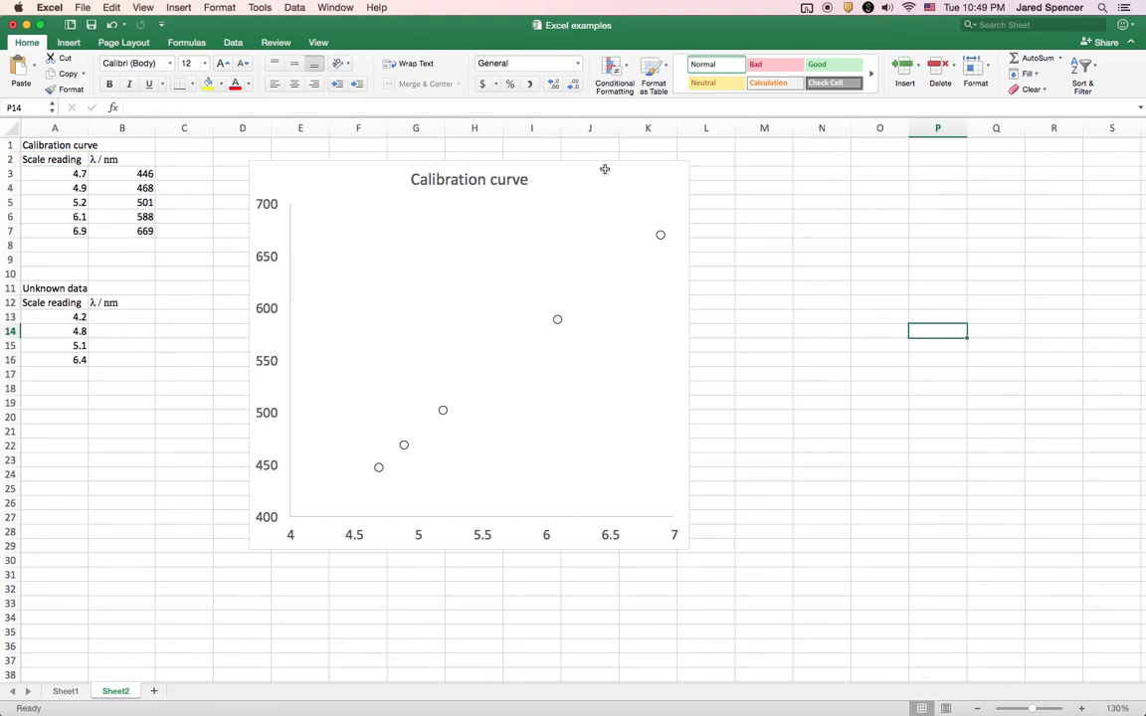
Add a primary horizontal axis title to the calibration curve chart
{"action": "left_click", "coordinate": [609, 296]}
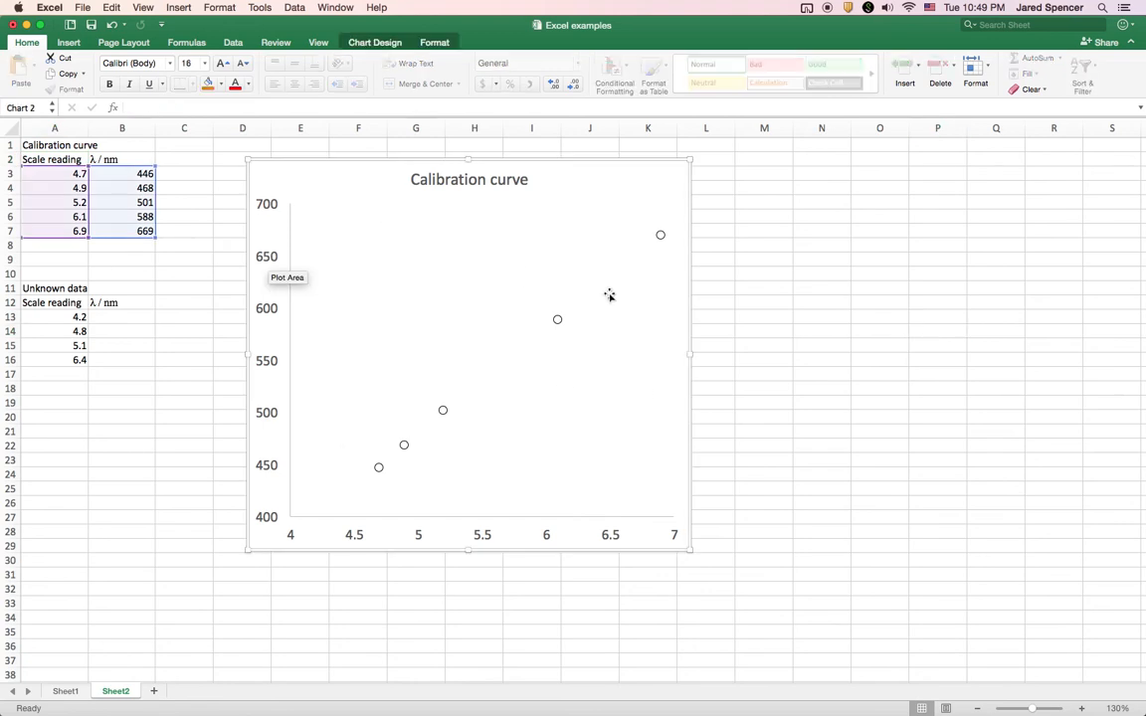
{"action": "left_click", "coordinate": [374, 44]}
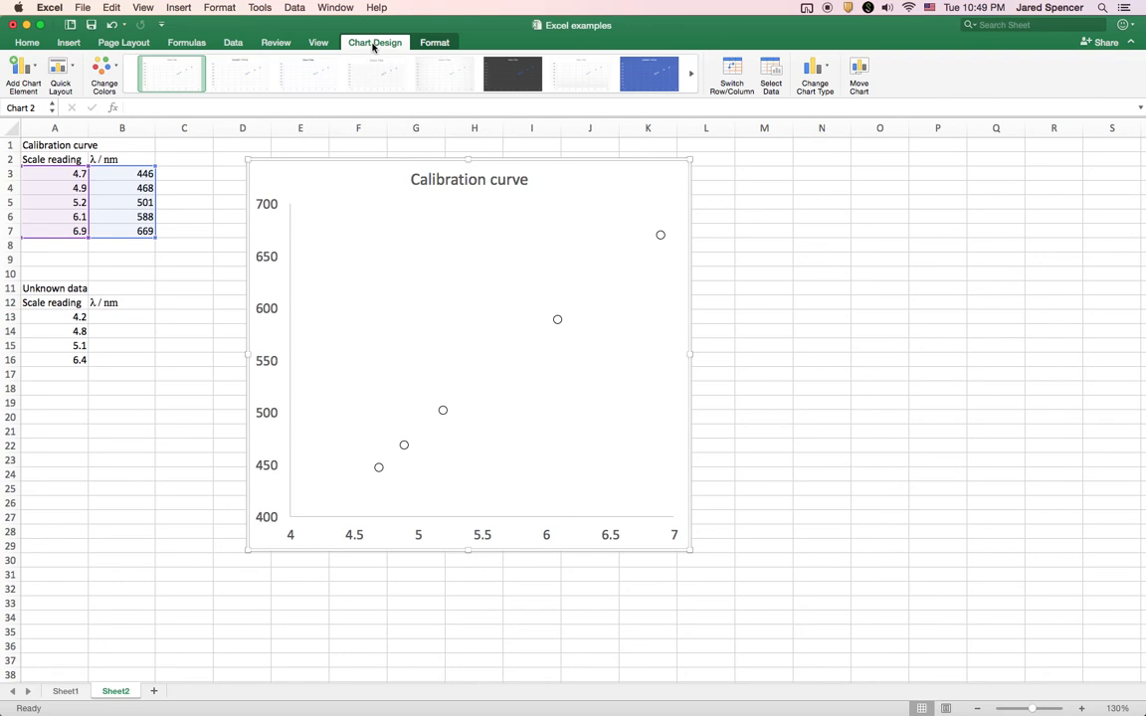
{"action": "left_click", "coordinate": [26, 66]}
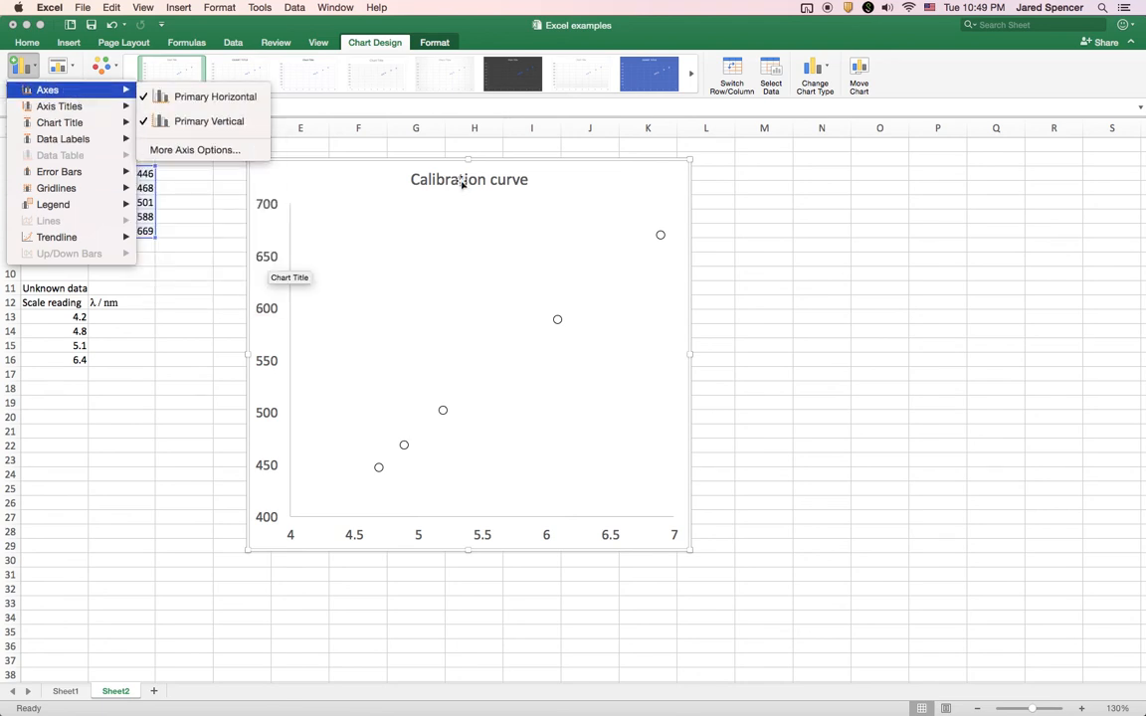
{"action": "mouse_move", "coordinate": [61, 120]}
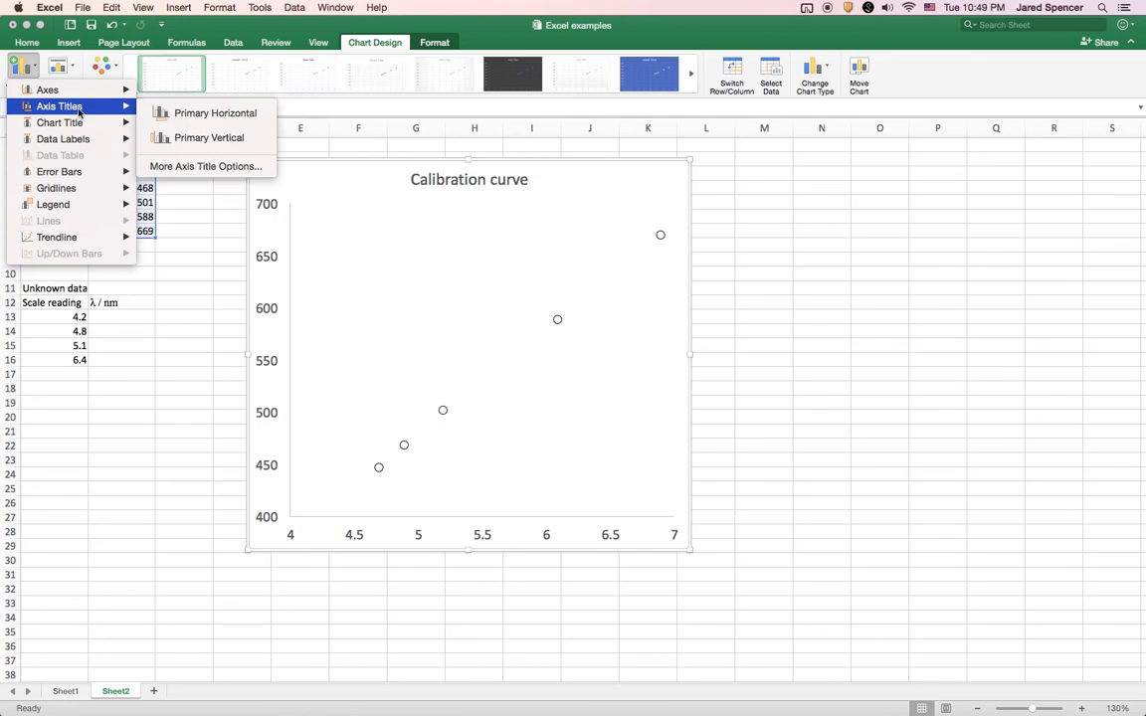
{"action": "left_click", "coordinate": [197, 121]}
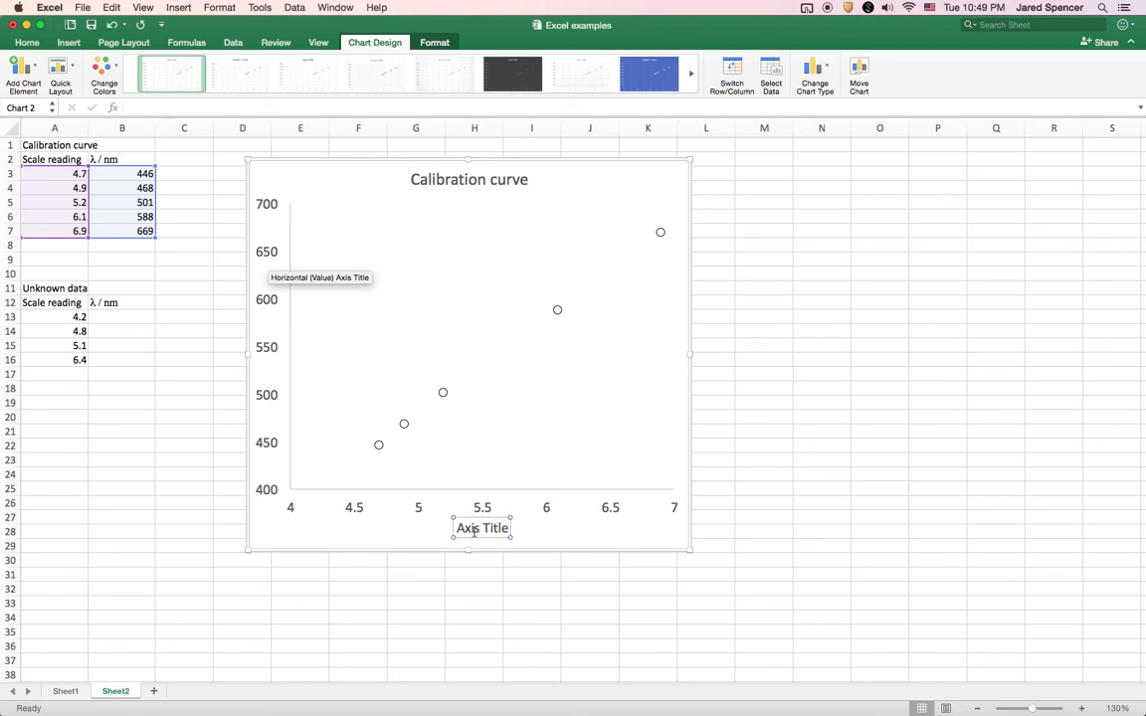
Link the horizontal axis title to the scale reading heading in cell A2 with the formula =Sheet2!$A$2
{"action": "left_click", "coordinate": [483, 530]}
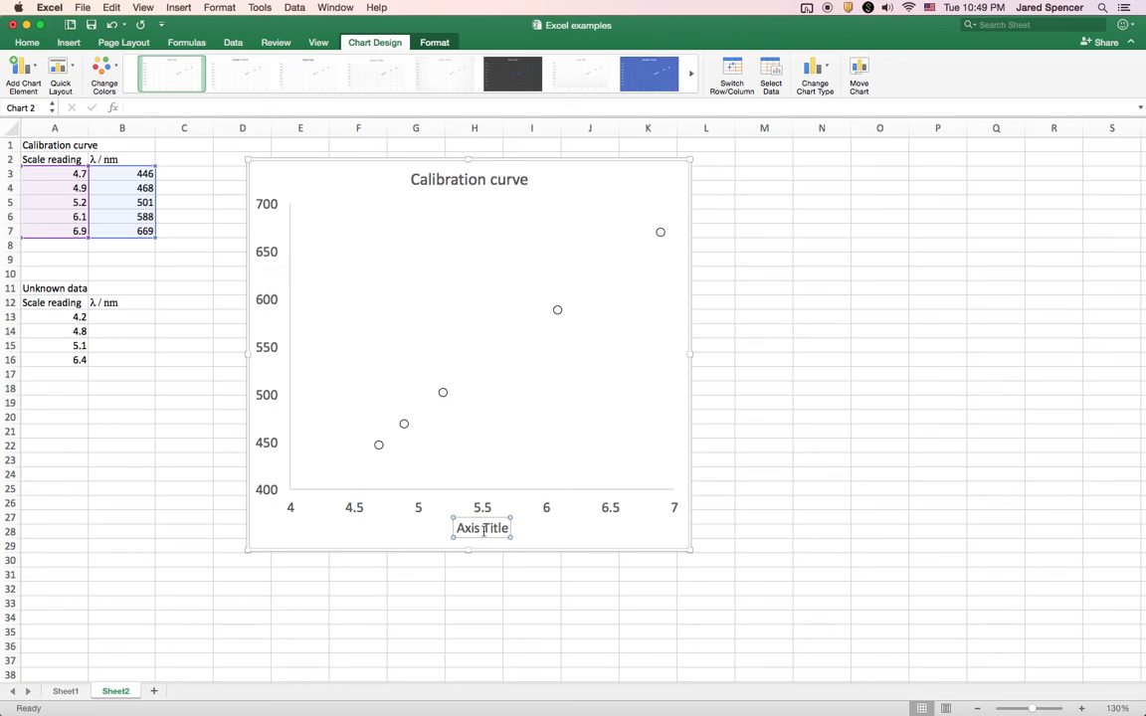
{"action": "left_click", "coordinate": [165, 107]}
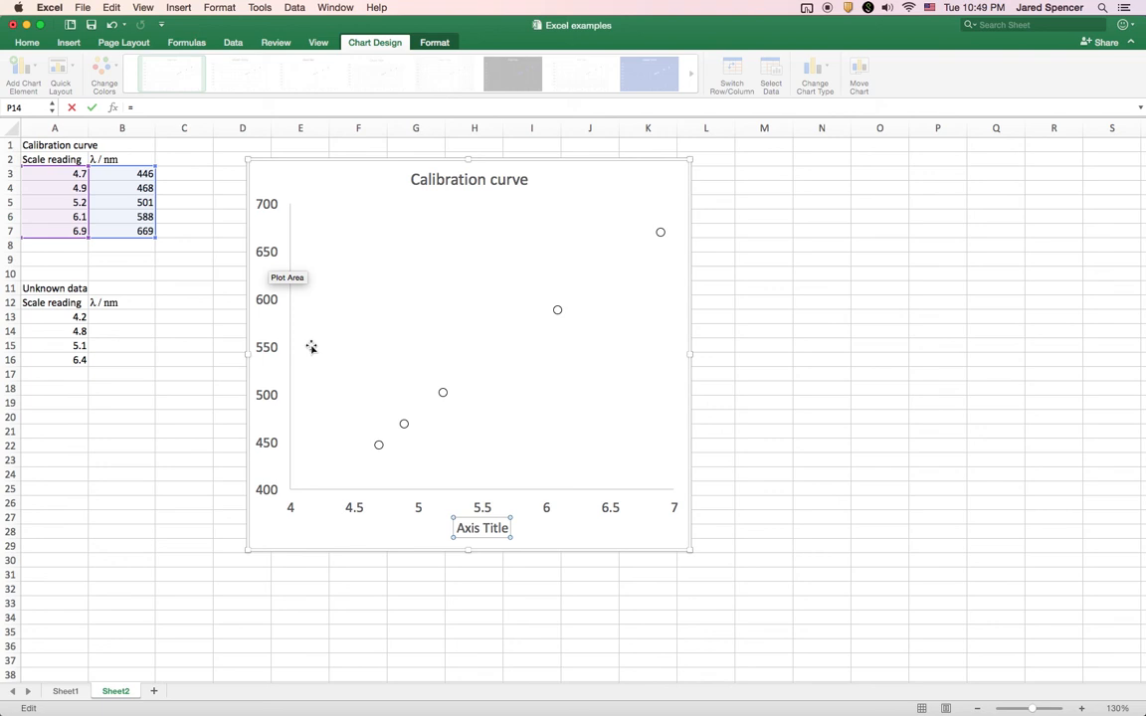
{"action": "left_click", "coordinate": [48, 159]}
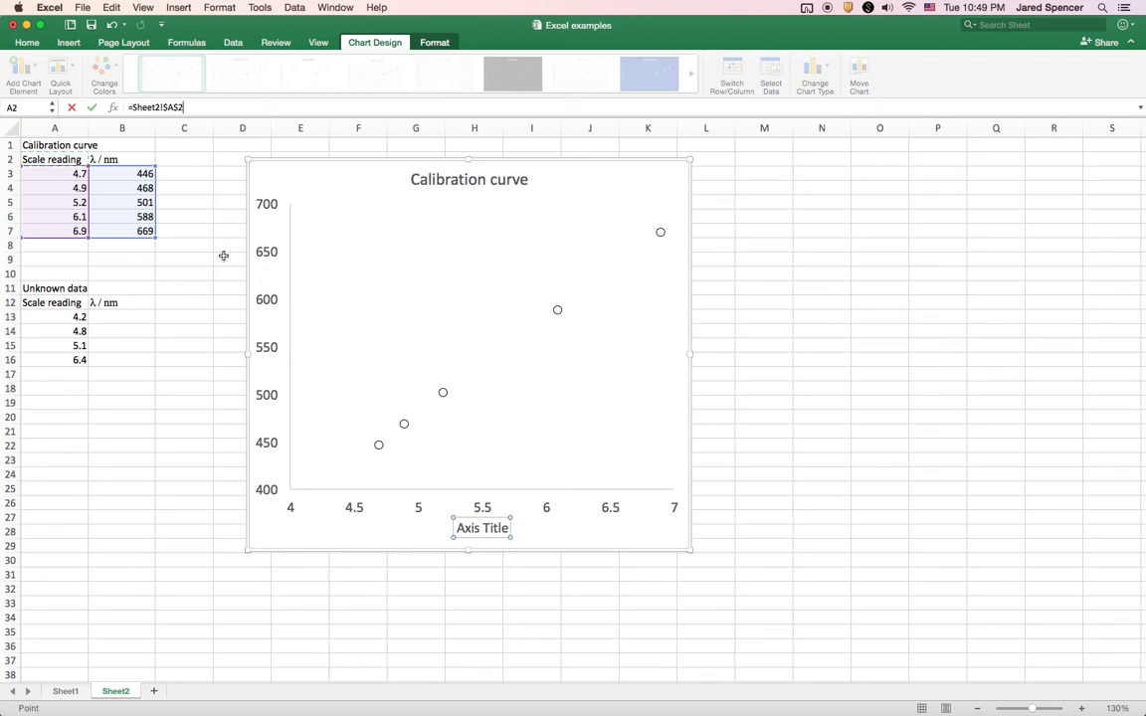
{"action": "key", "text": "Return"}
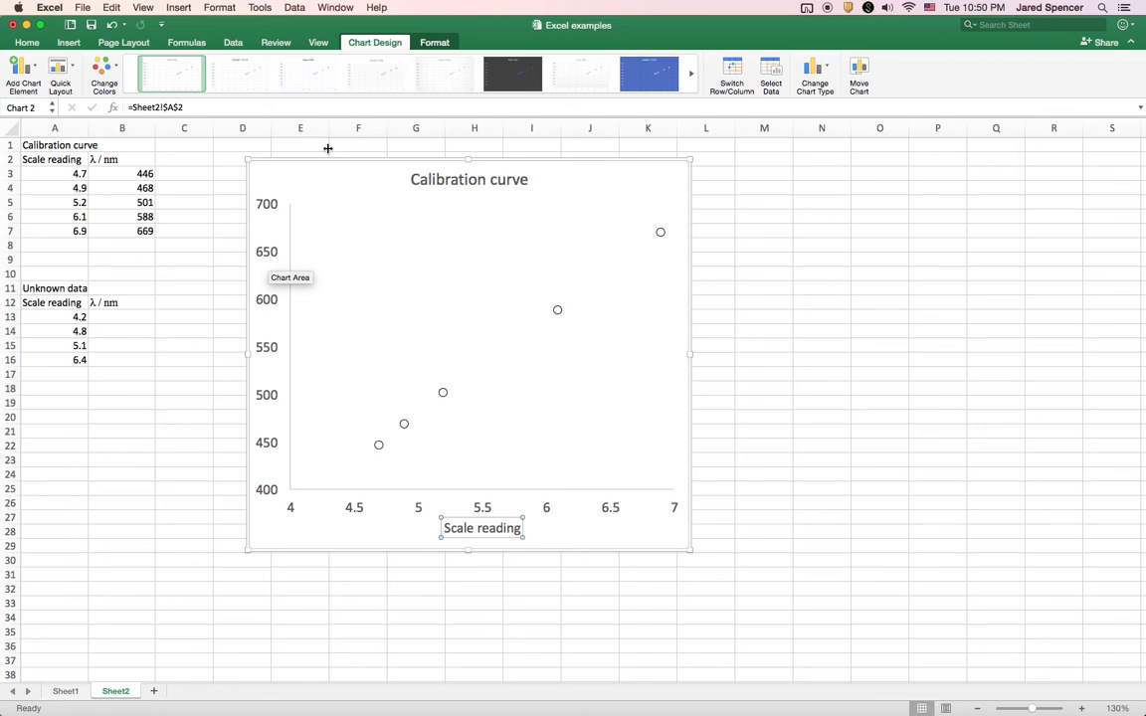
Add a primary vertical axis title and link it to the wavelength heading in cell B2 with the formula =Sheet2!$B$2
{"action": "left_click", "coordinate": [20, 67]}
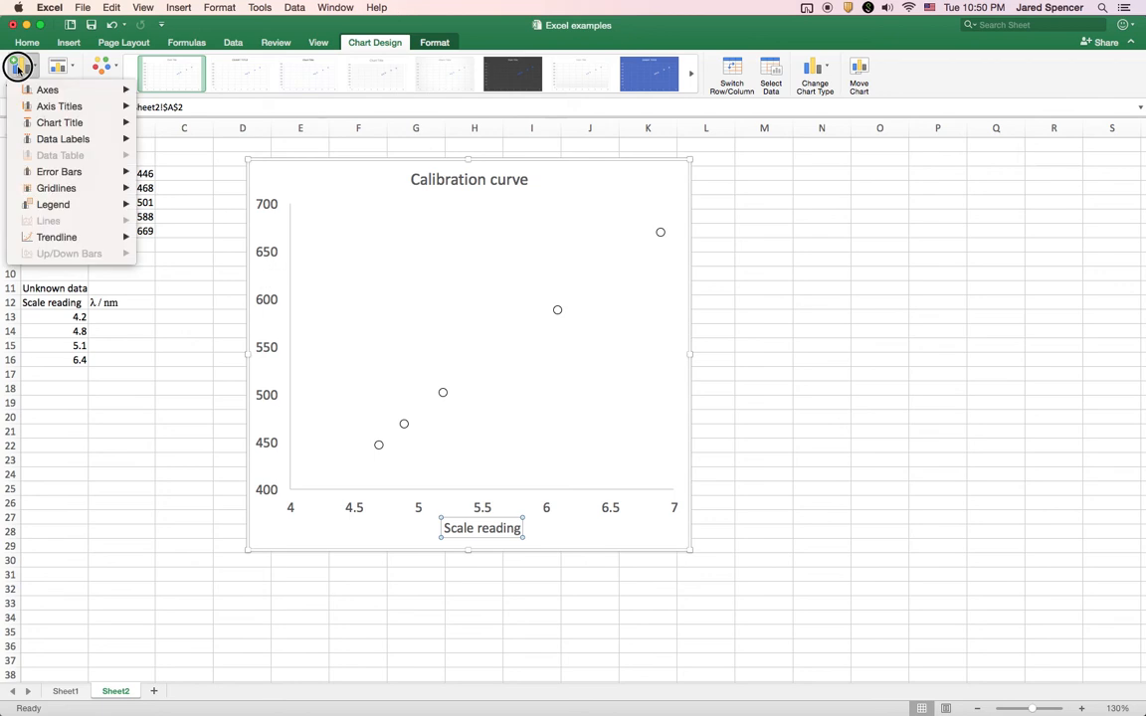
{"action": "mouse_move", "coordinate": [40, 116]}
{"action": "left_click", "coordinate": [199, 140]}
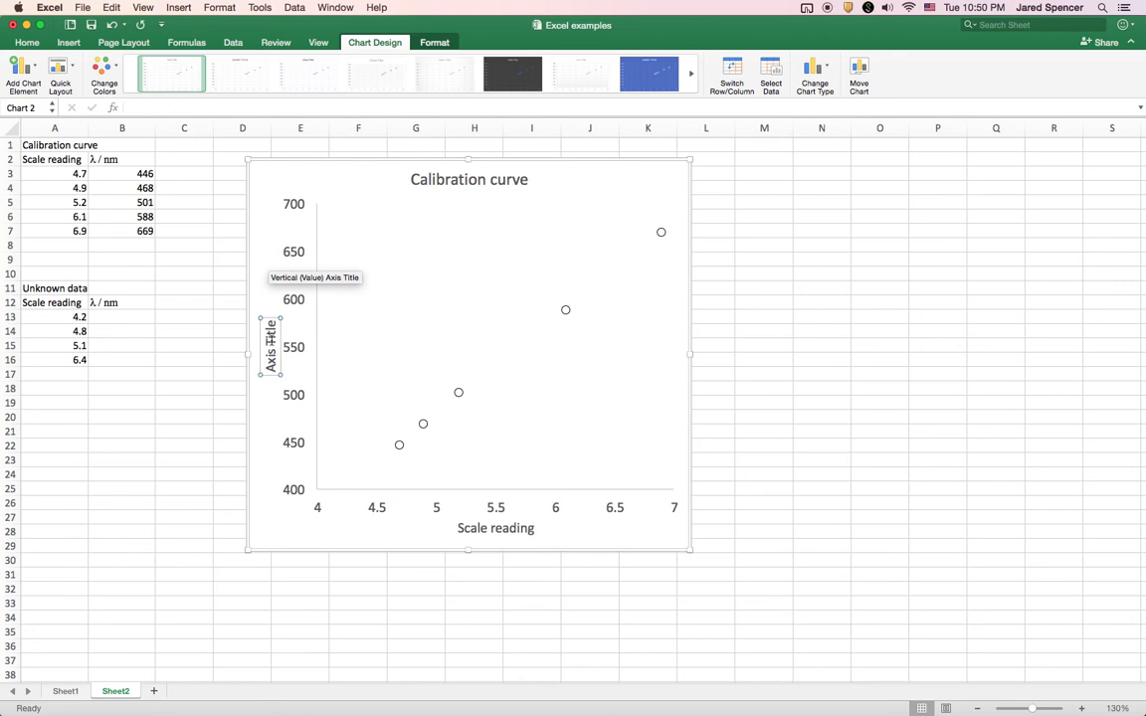
{"action": "left_click", "coordinate": [217, 107]}
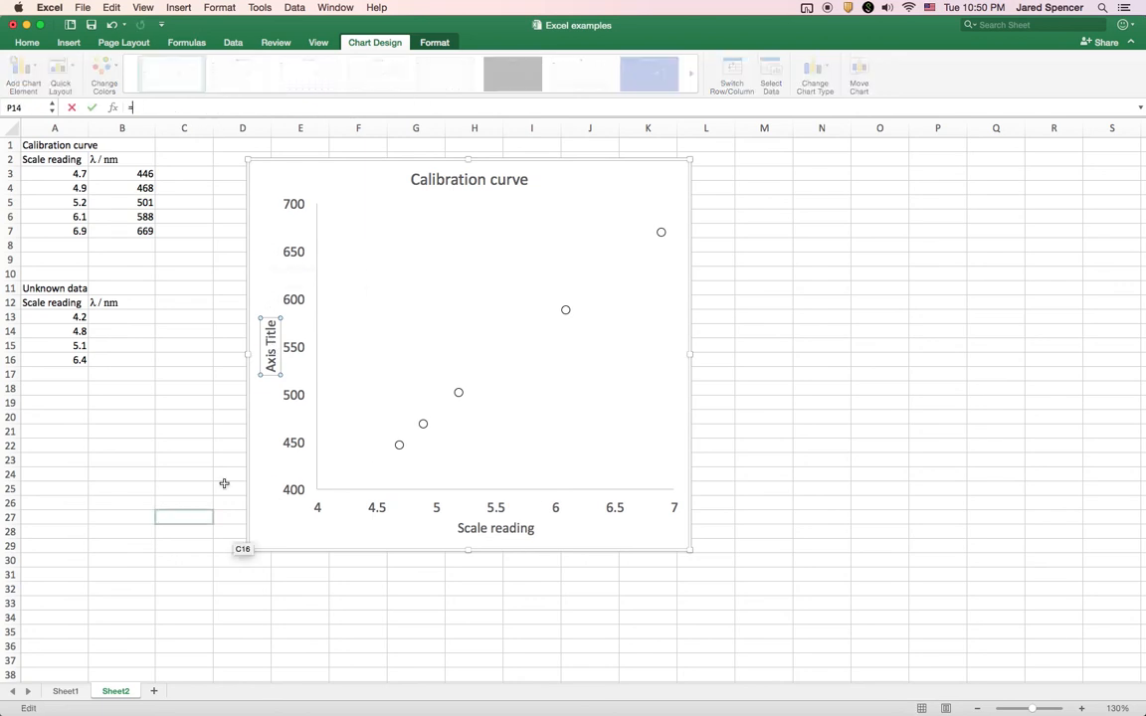
{"action": "left_click", "coordinate": [111, 159]}
{"action": "left_click", "coordinate": [113, 159]}
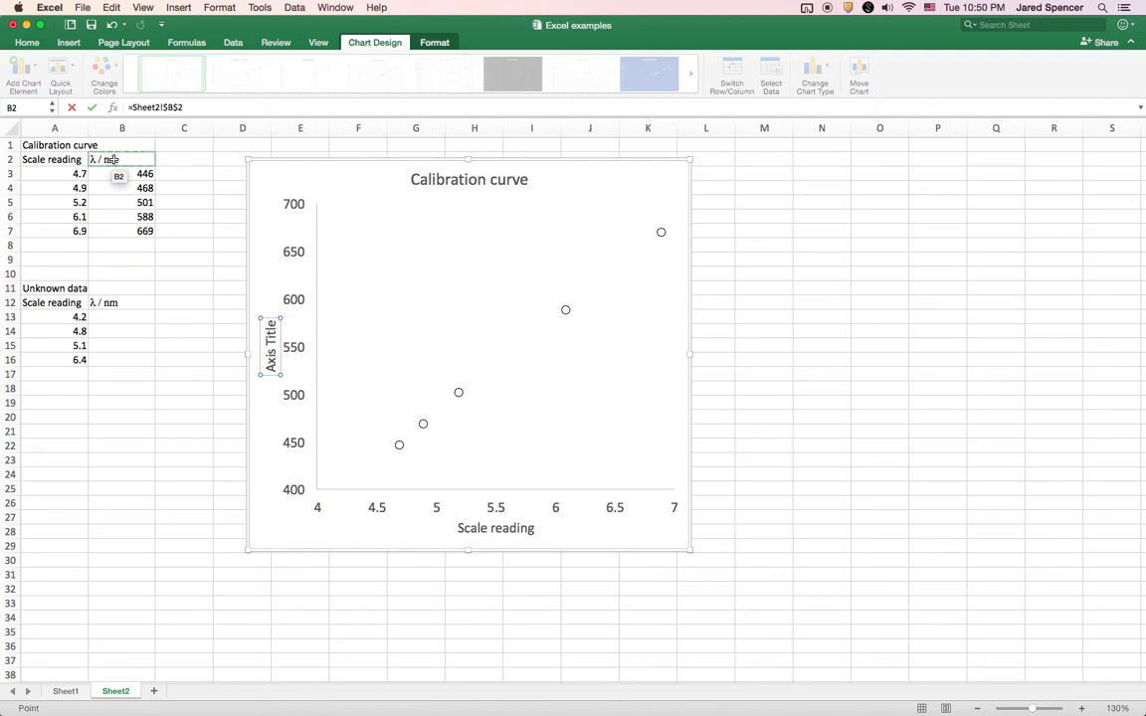
{"action": "key", "text": "Return"}
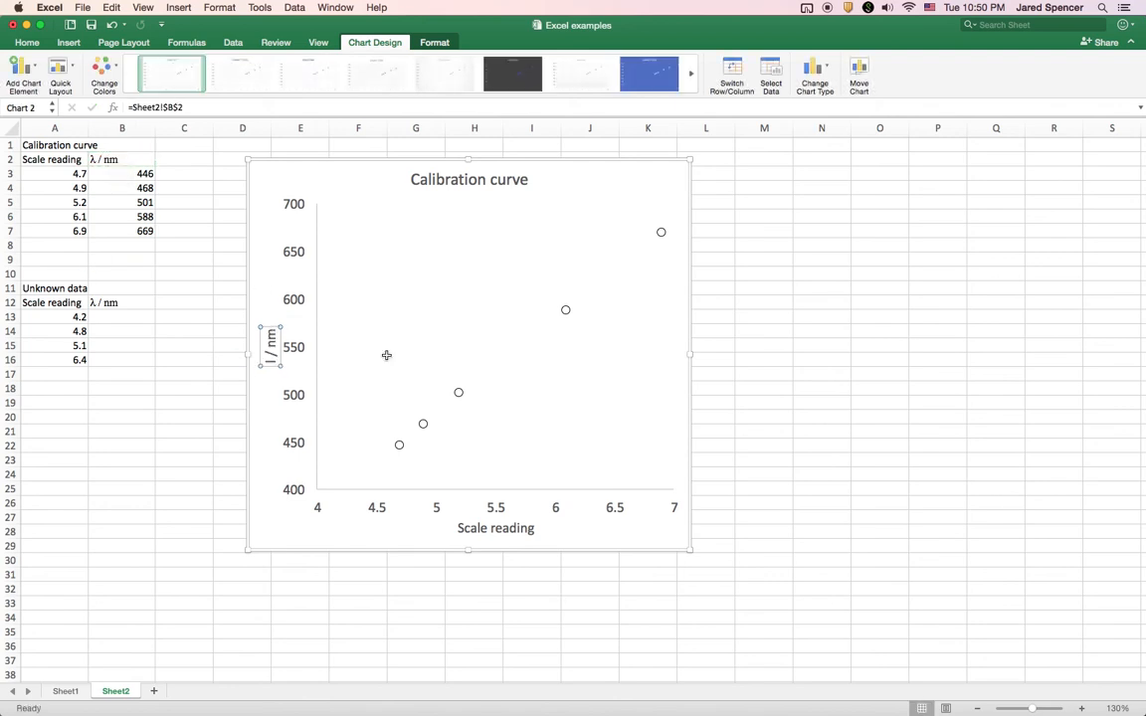
{"action": "left_click", "coordinate": [208, 403]}
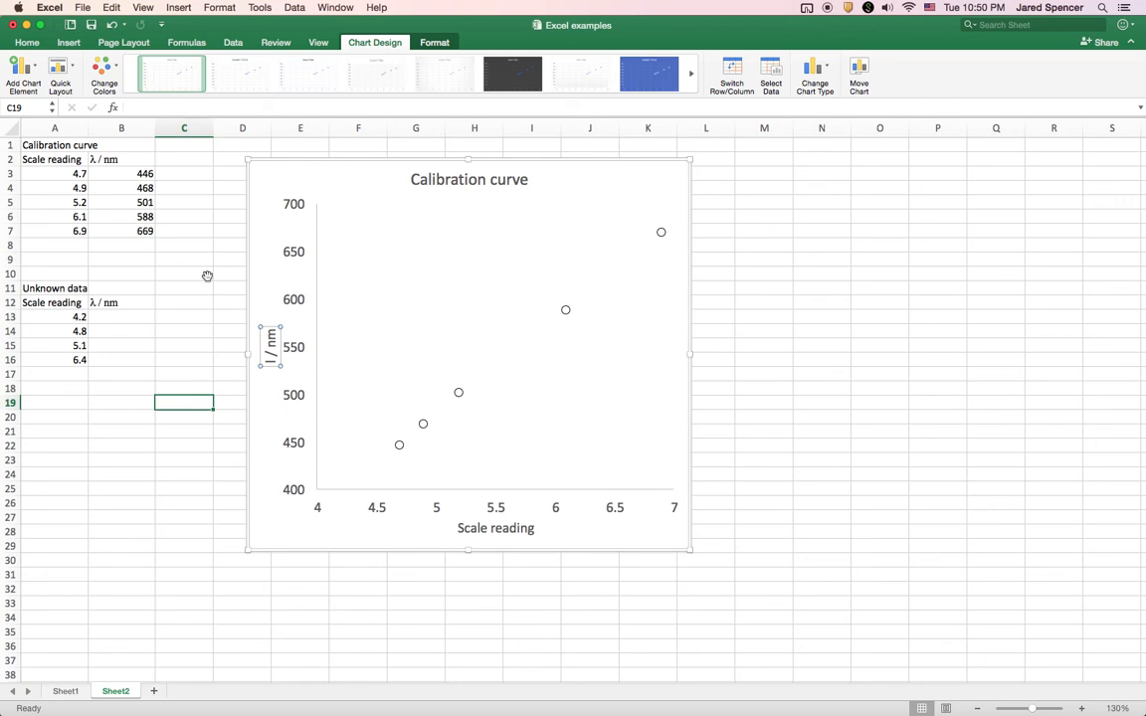
{"action": "left_click", "coordinate": [179, 159]}
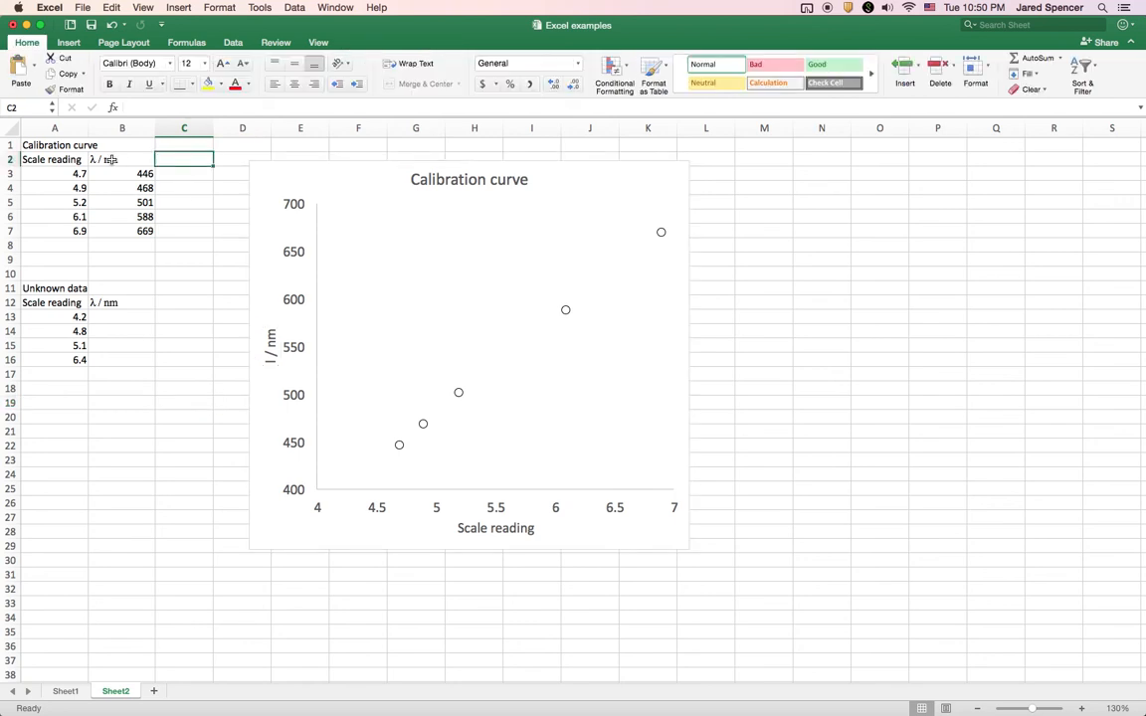
Set the first letter of the vertical axis title to the Symbol font to match the λ in cell B2
{"action": "left_click", "coordinate": [93, 160]}
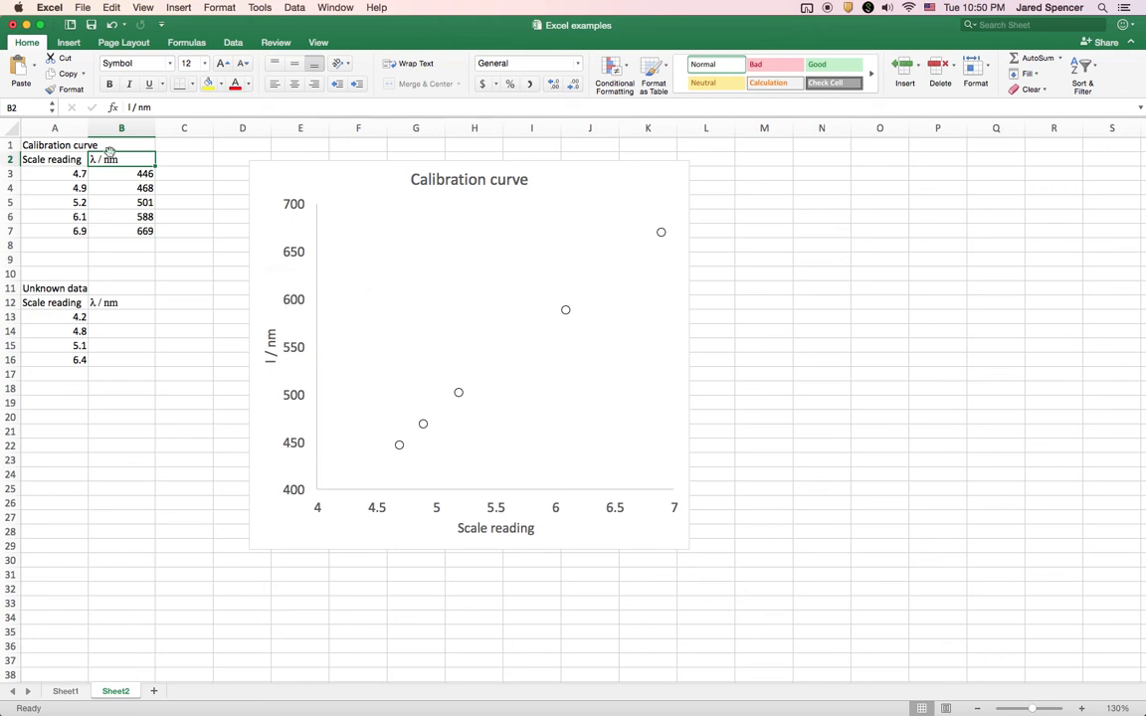
{"action": "left_click", "coordinate": [270, 364]}
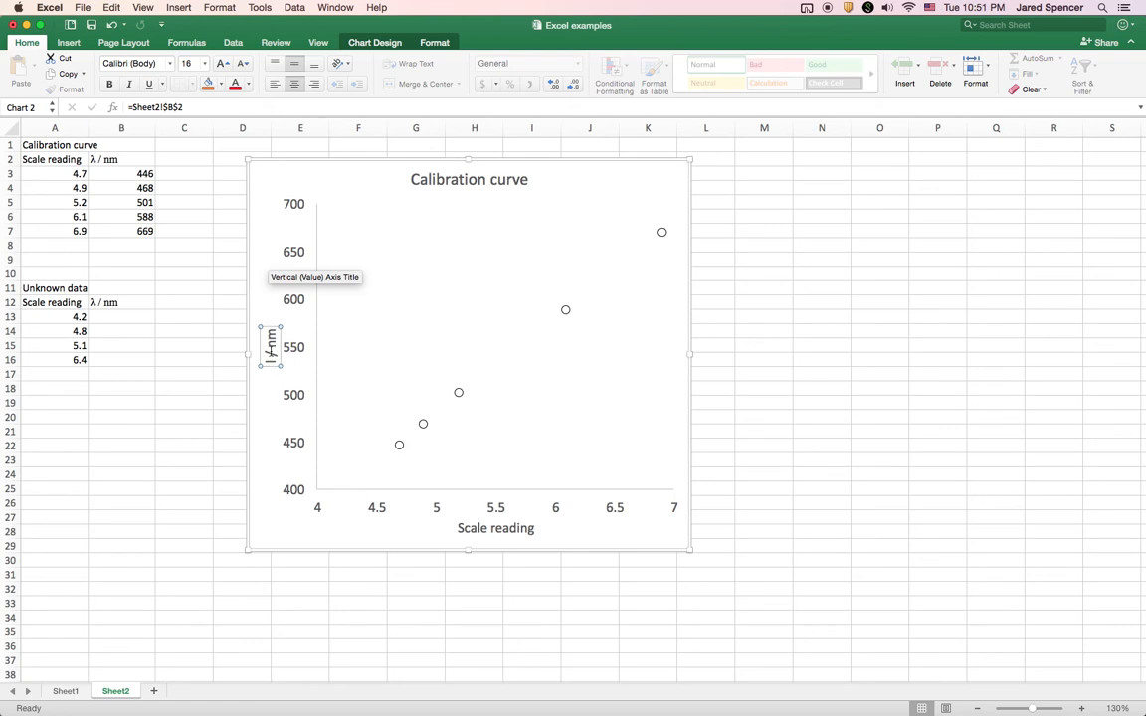
{"action": "right_click", "coordinate": [271, 362]}
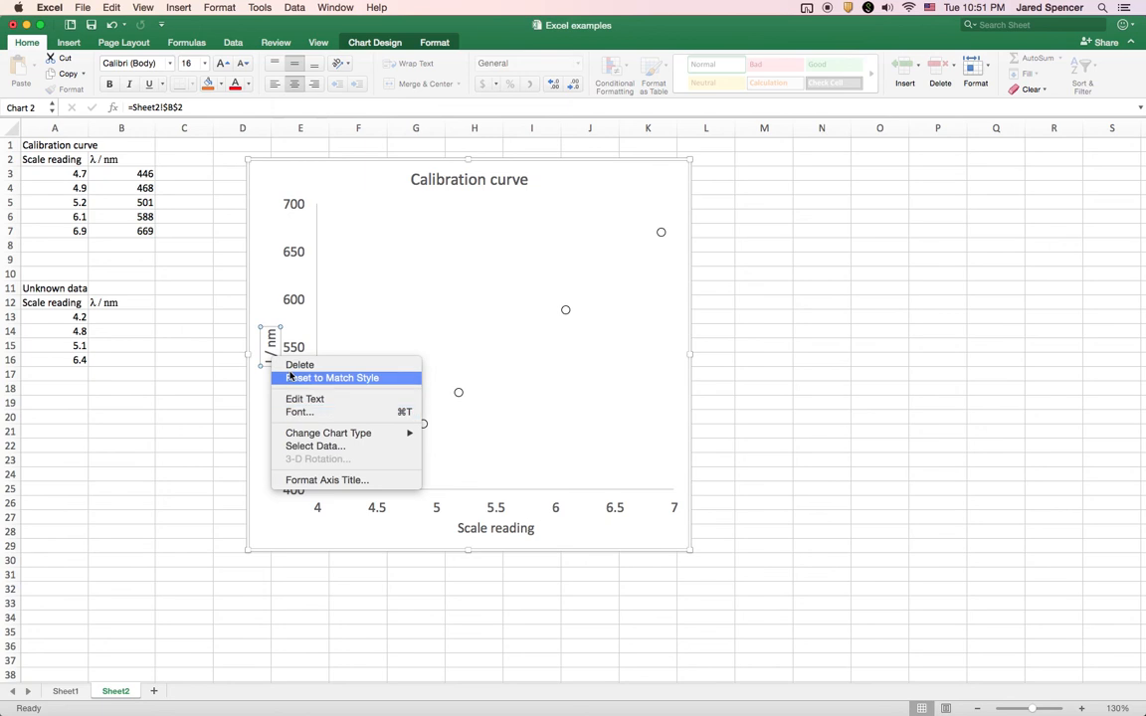
{"action": "left_click", "coordinate": [305, 399]}
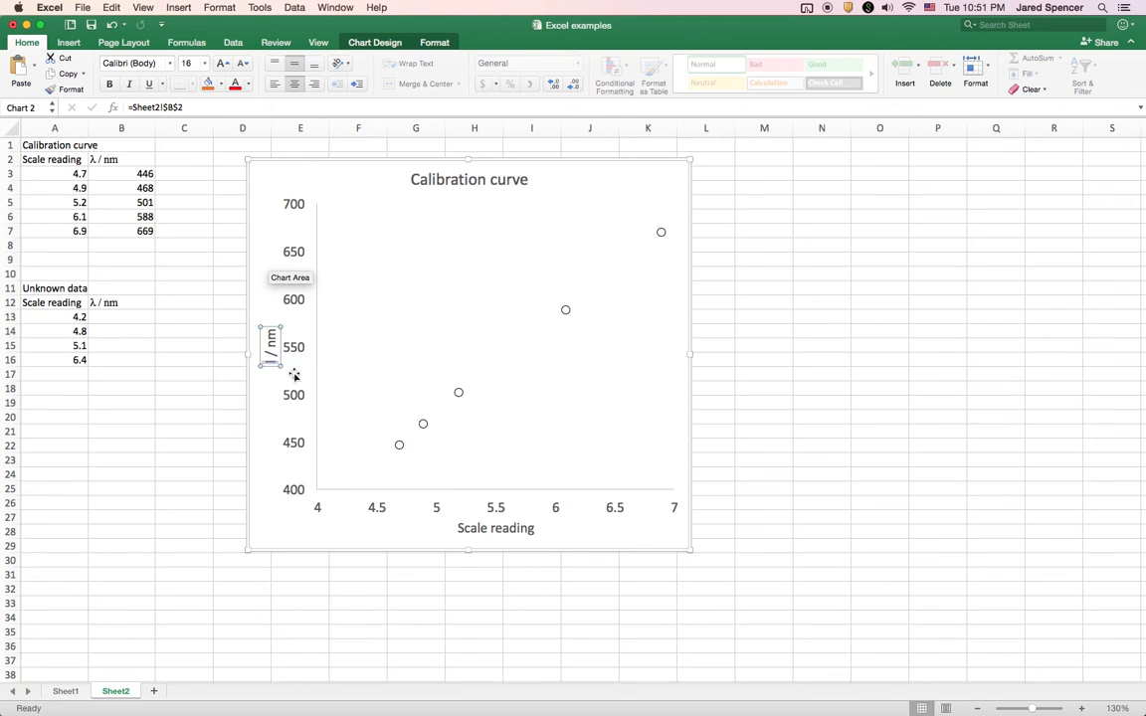
{"action": "right_click", "coordinate": [271, 364]}
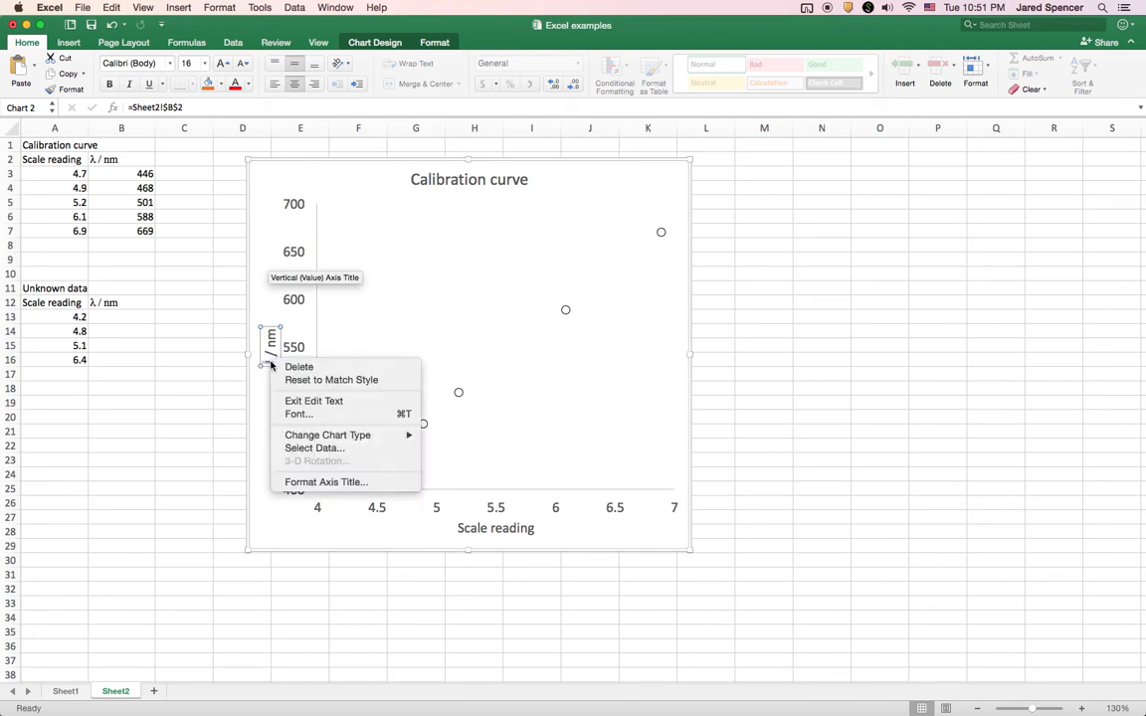
{"action": "left_click", "coordinate": [336, 416]}
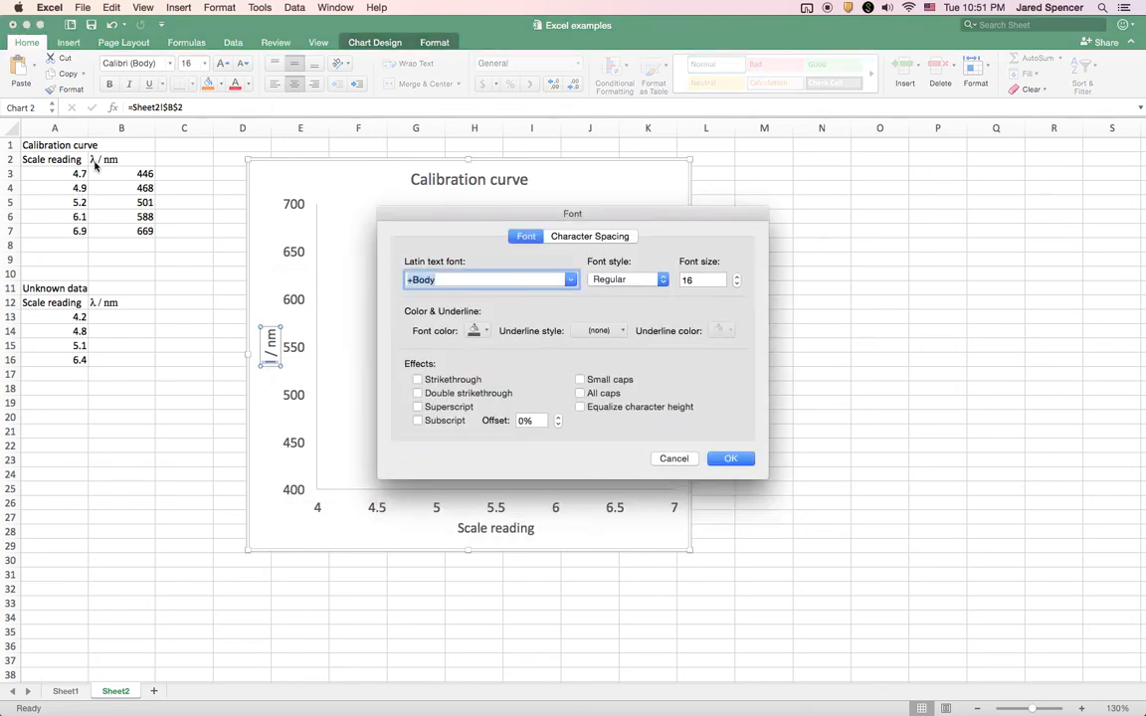
{"action": "type", "text": "Symbol"}
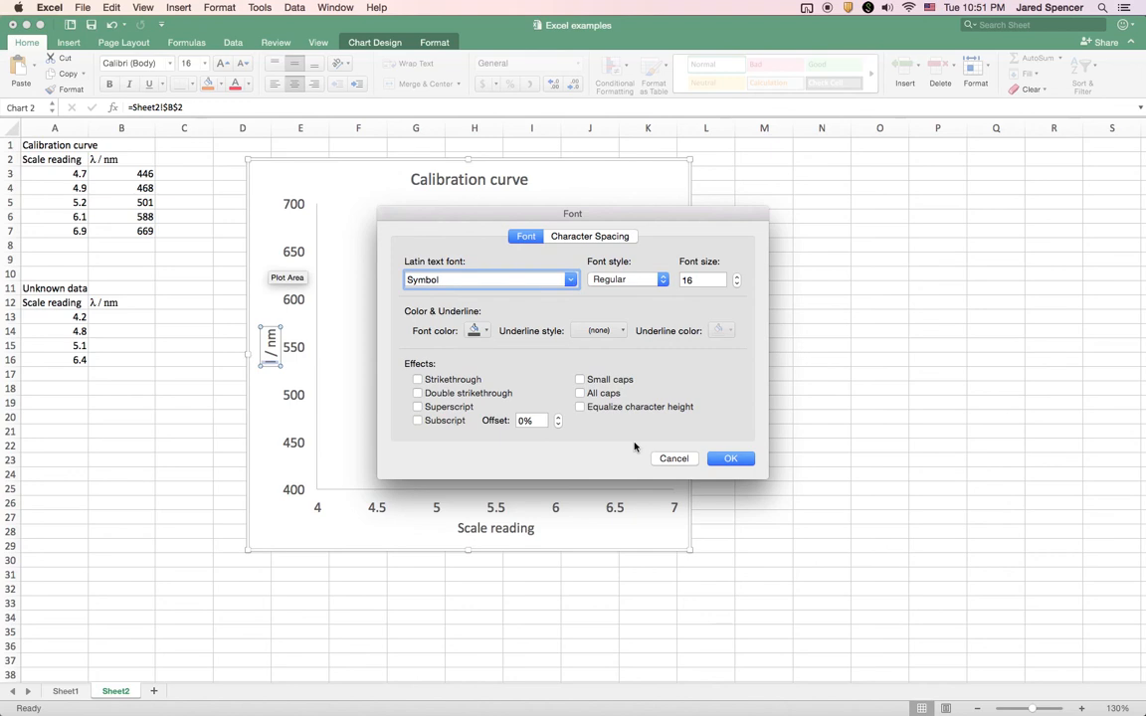
{"action": "left_click", "coordinate": [736, 457]}
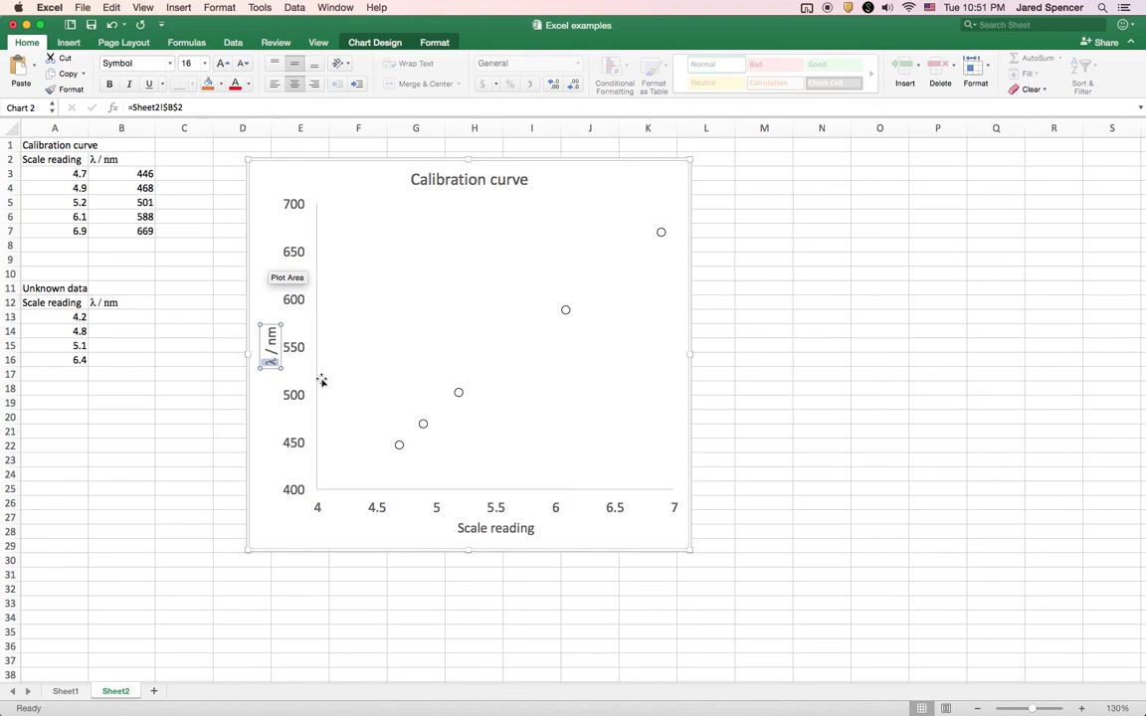
{"action": "left_click", "coordinate": [883, 418]}
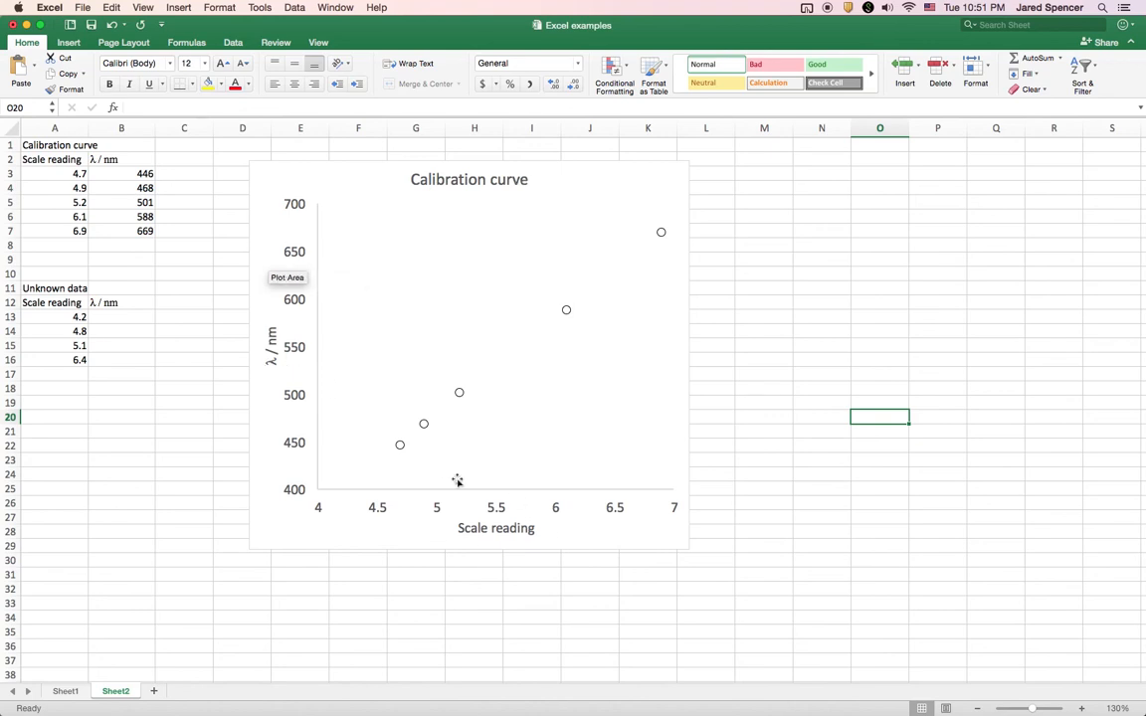
Add a linear trendline to the data series in the calibration chart
{"action": "left_click", "coordinate": [831, 263]}
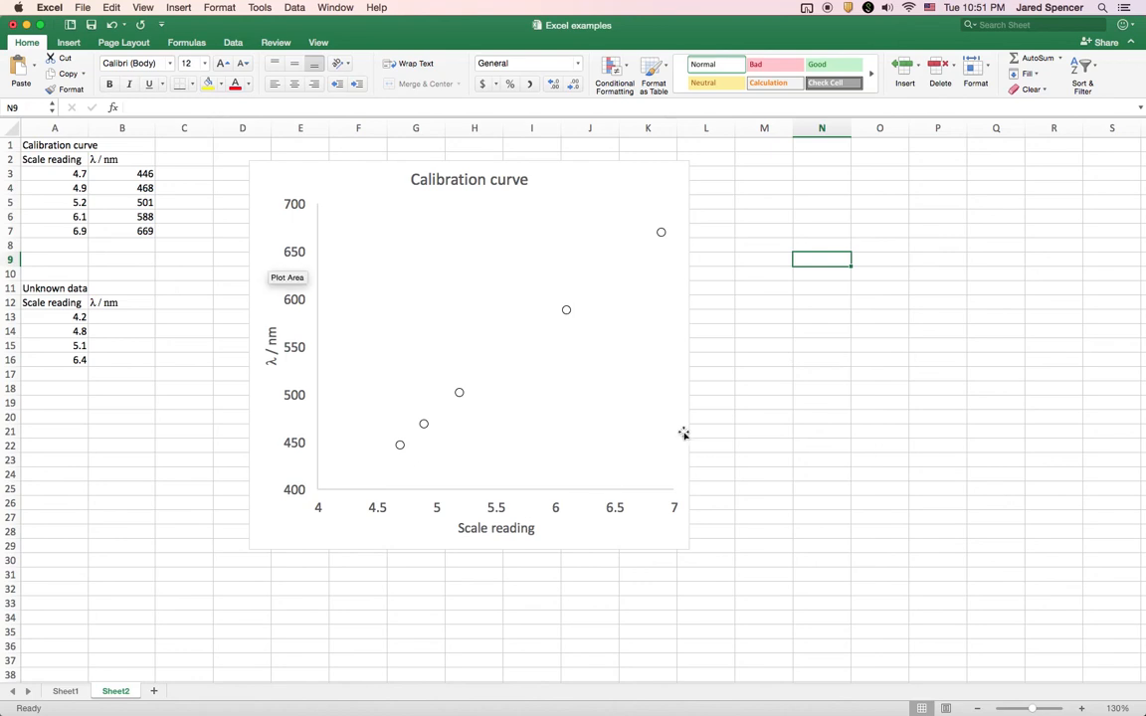
{"action": "right_click", "coordinate": [565, 308]}
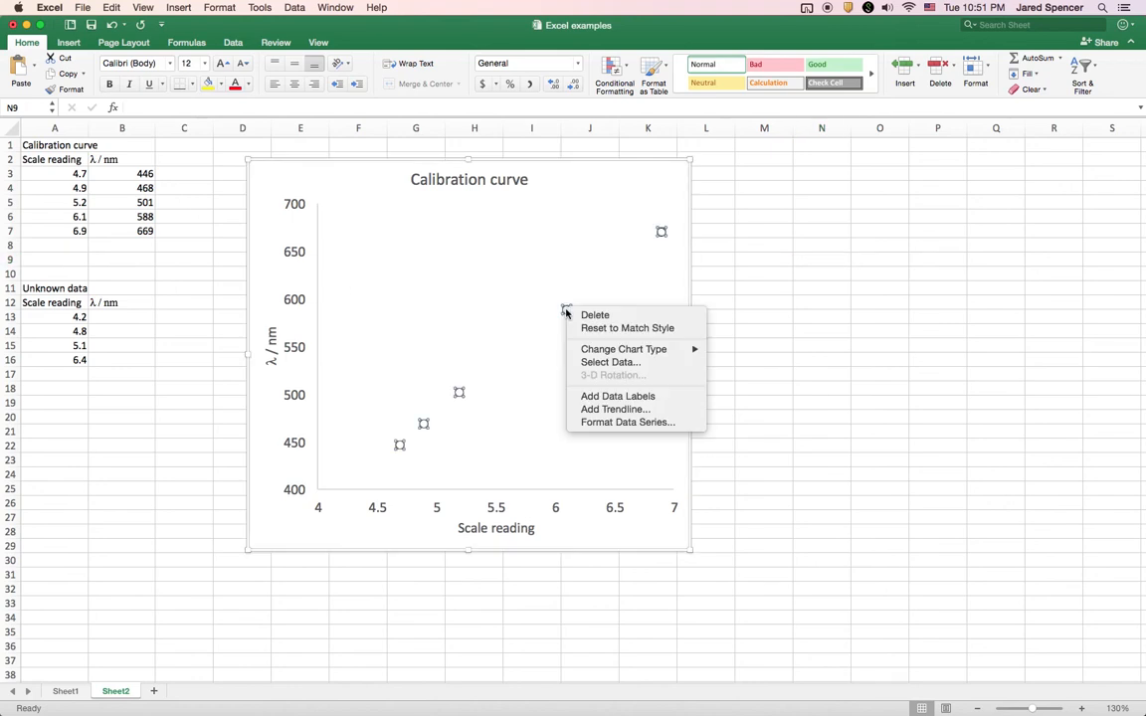
{"action": "left_click", "coordinate": [631, 408]}
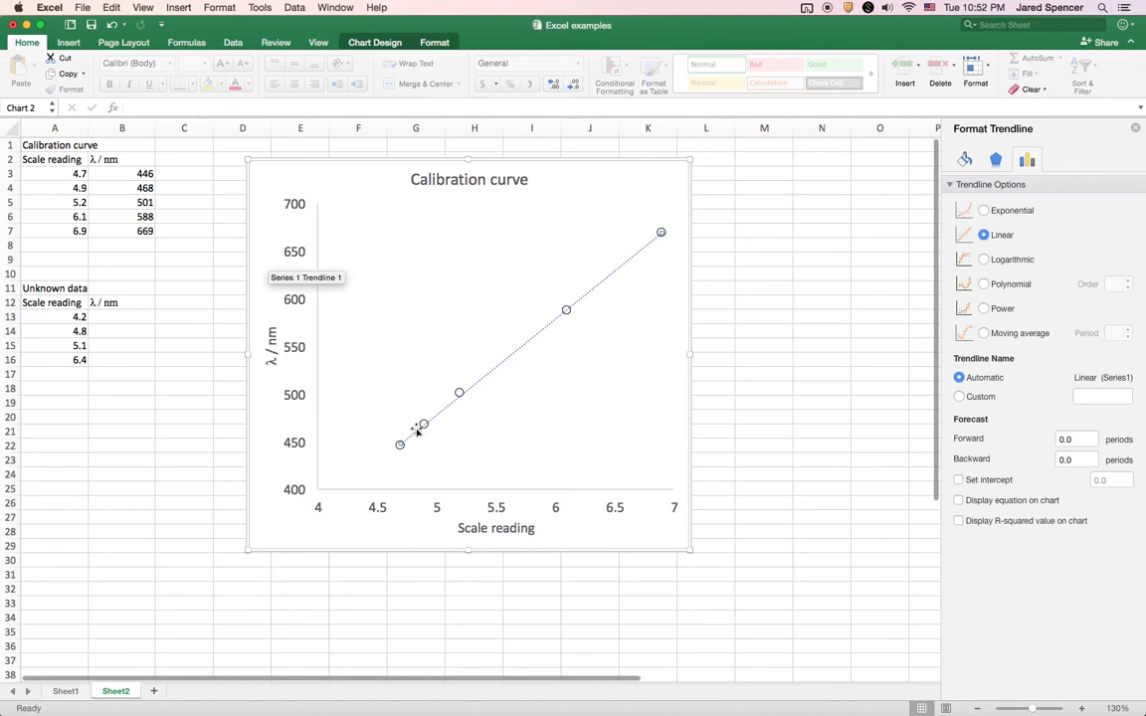
Try the exponential, logarithmic and power types on the trendline and set it back to linear
{"action": "left_click", "coordinate": [990, 211]}
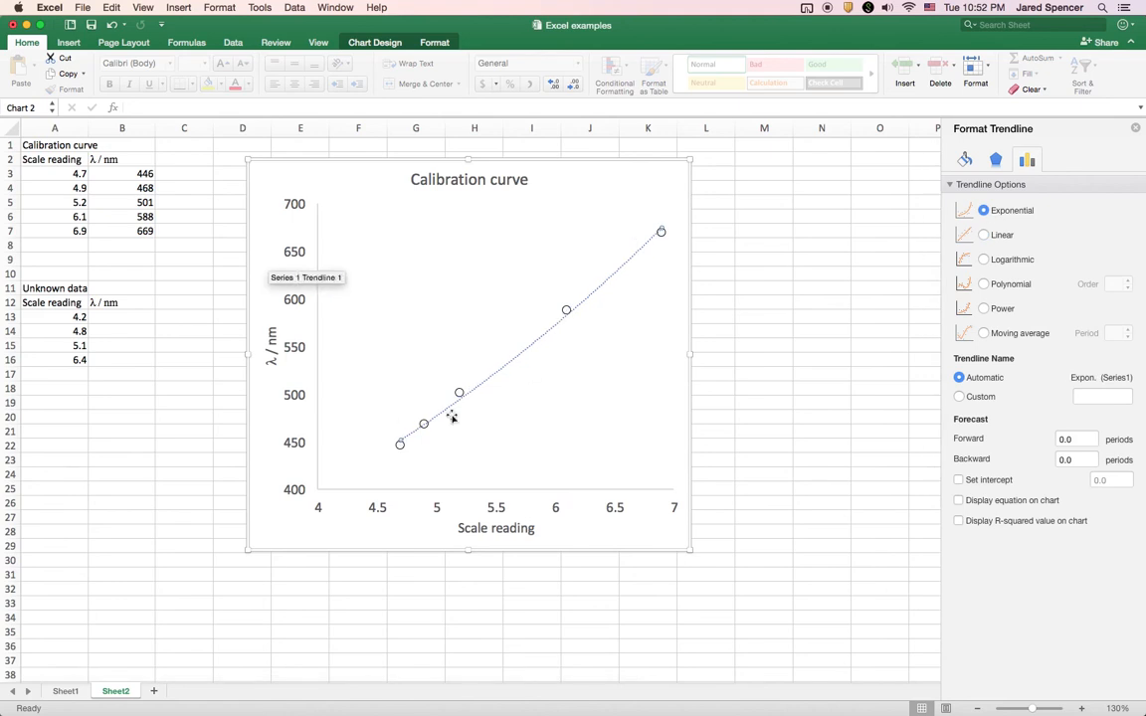
{"action": "left_click", "coordinate": [985, 261]}
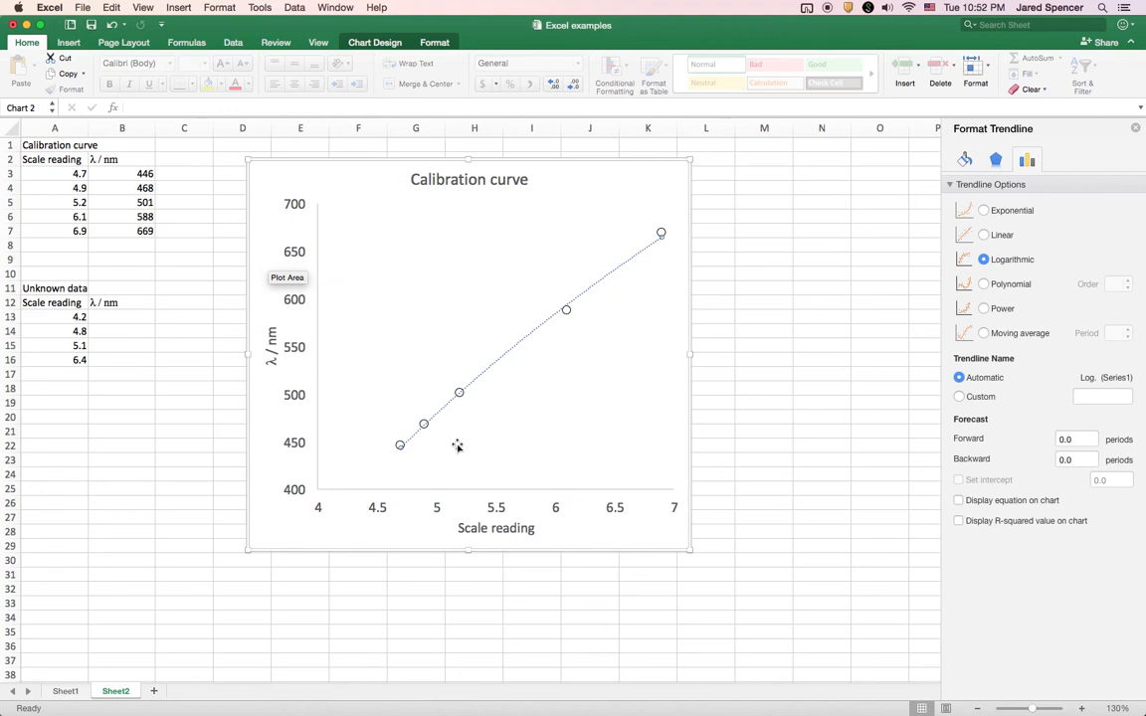
{"action": "left_click", "coordinate": [988, 311]}
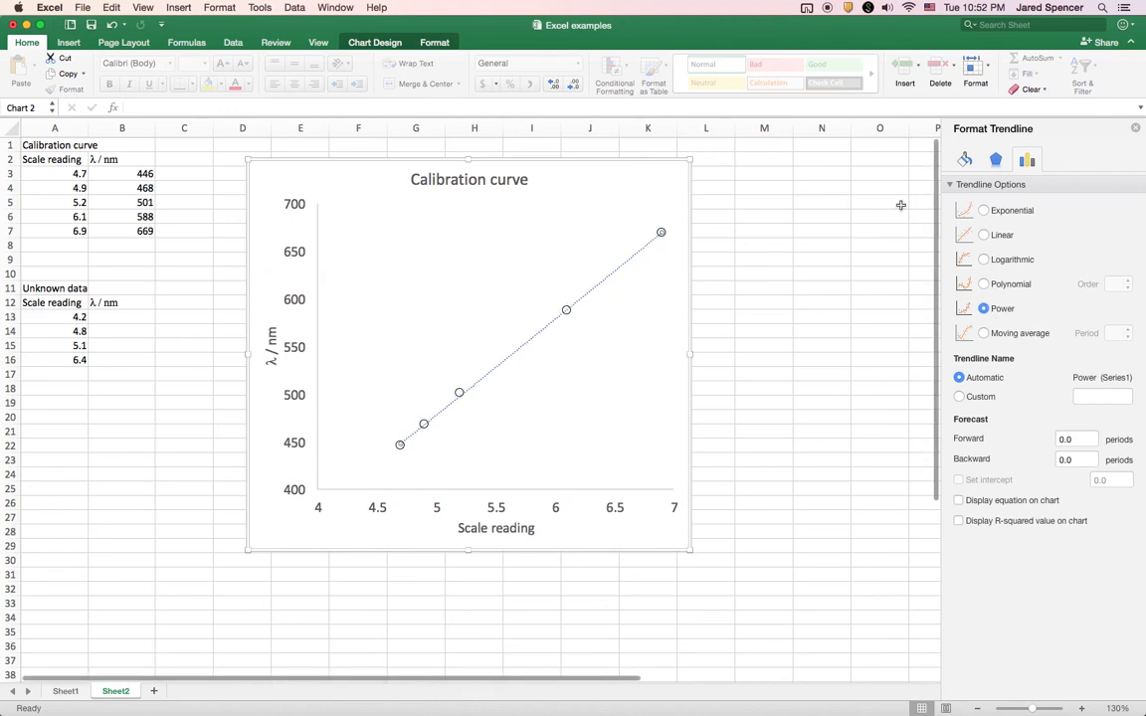
{"action": "left_click", "coordinate": [963, 238]}
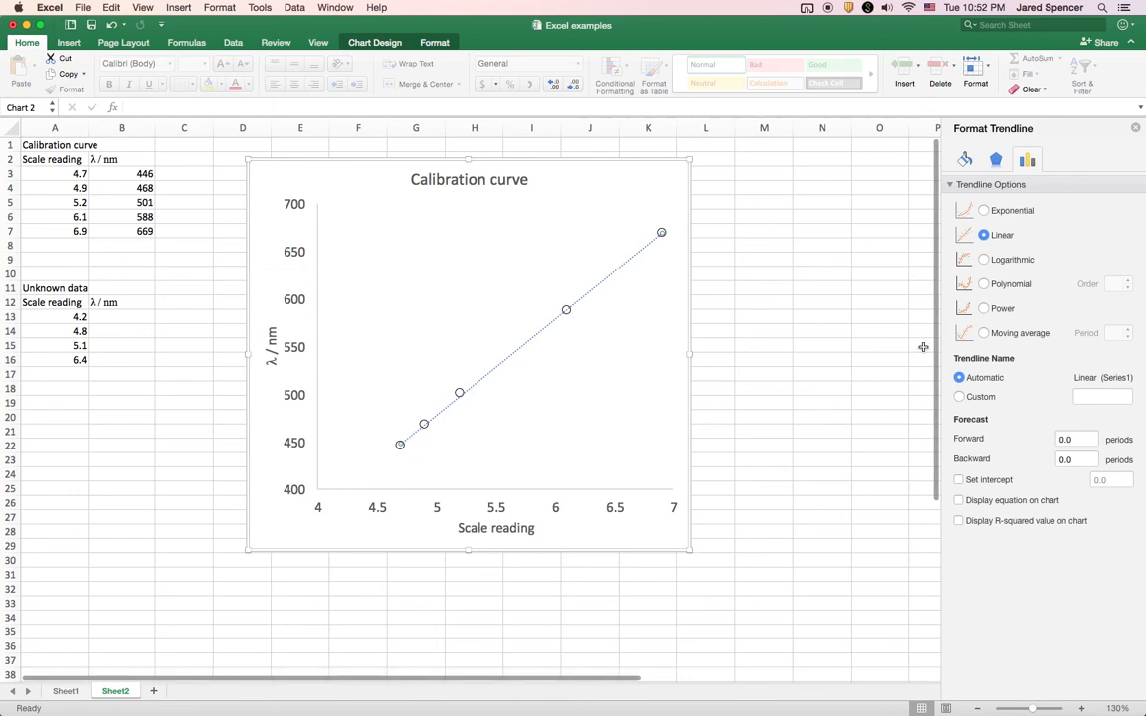
Extend the linear trendline by forecasting 1 period forward and 1 period backward
{"action": "left_click", "coordinate": [992, 439]}
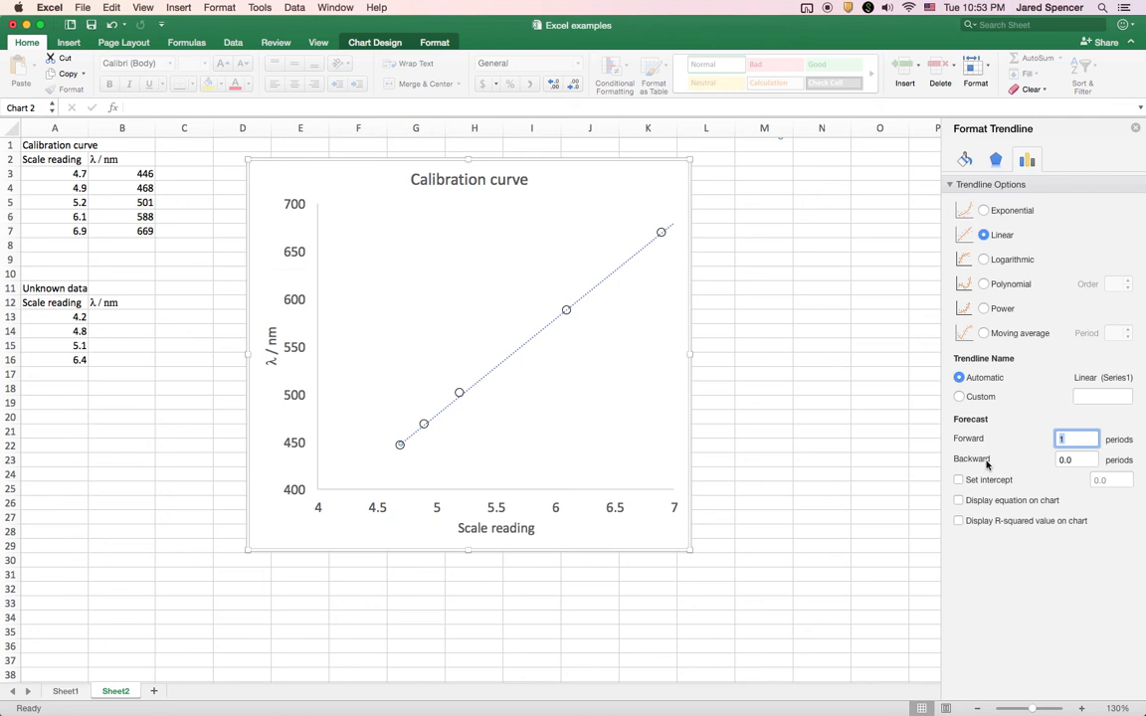
{"action": "key", "text": "Tab"}
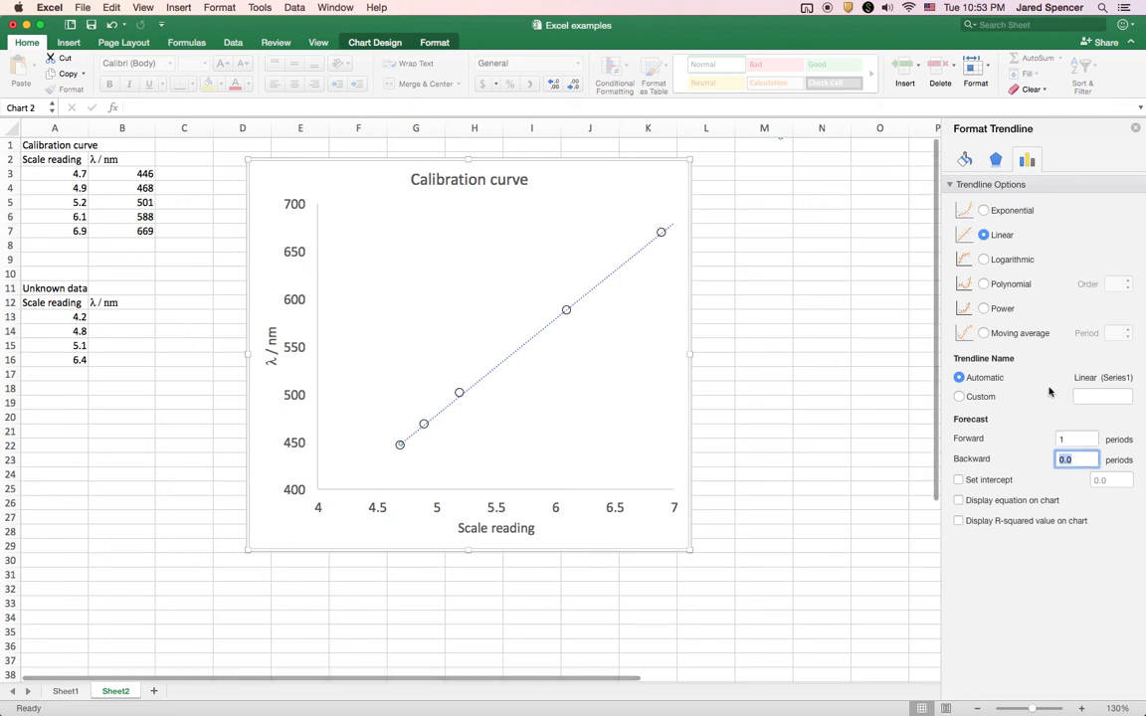
{"action": "type", "text": "1"}
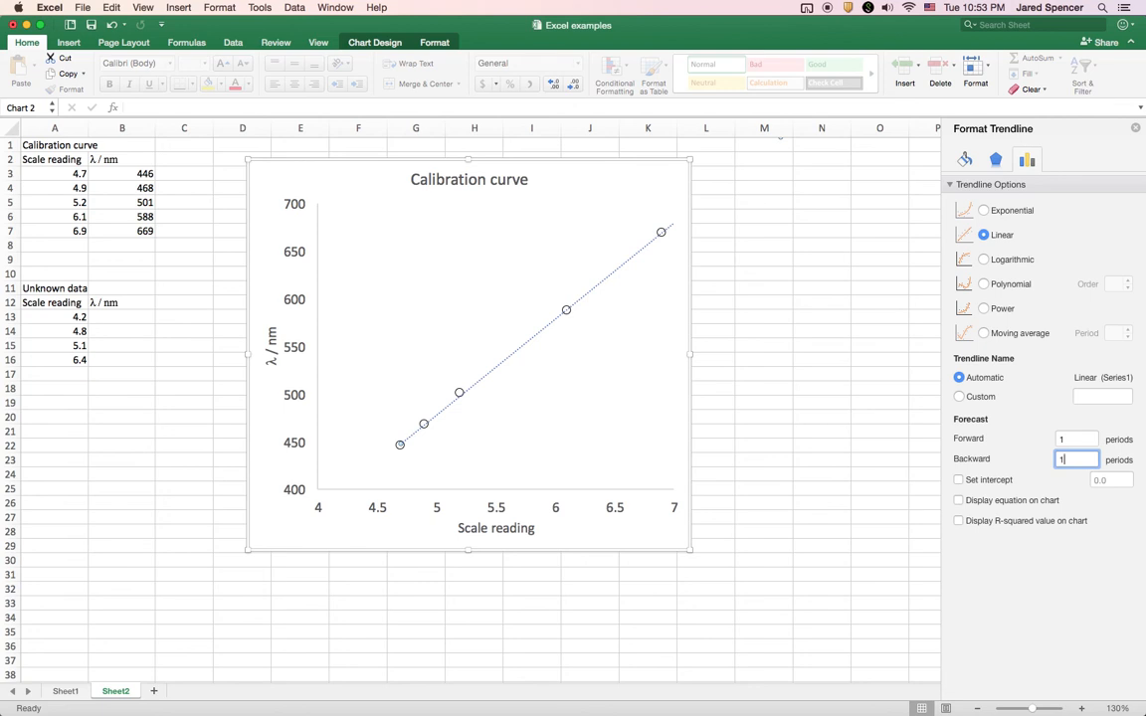
{"action": "key", "text": "Return"}
Format the trendline as a solid line in black
{"action": "left_click", "coordinate": [967, 163]}
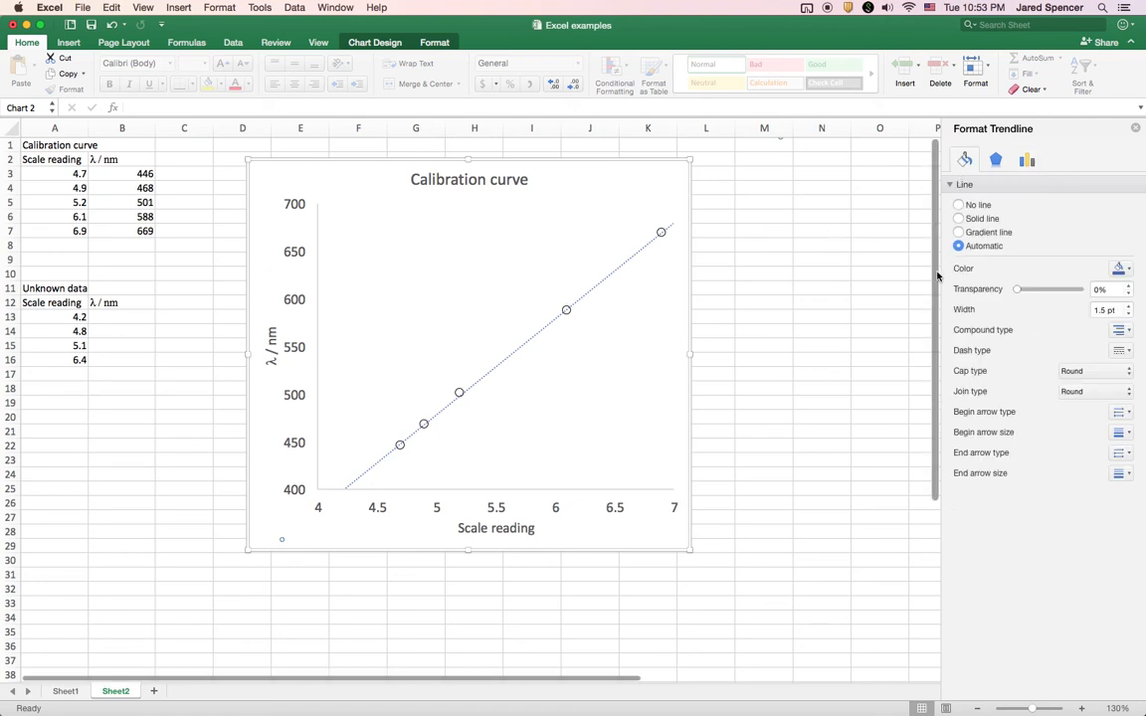
{"action": "left_click", "coordinate": [960, 219]}
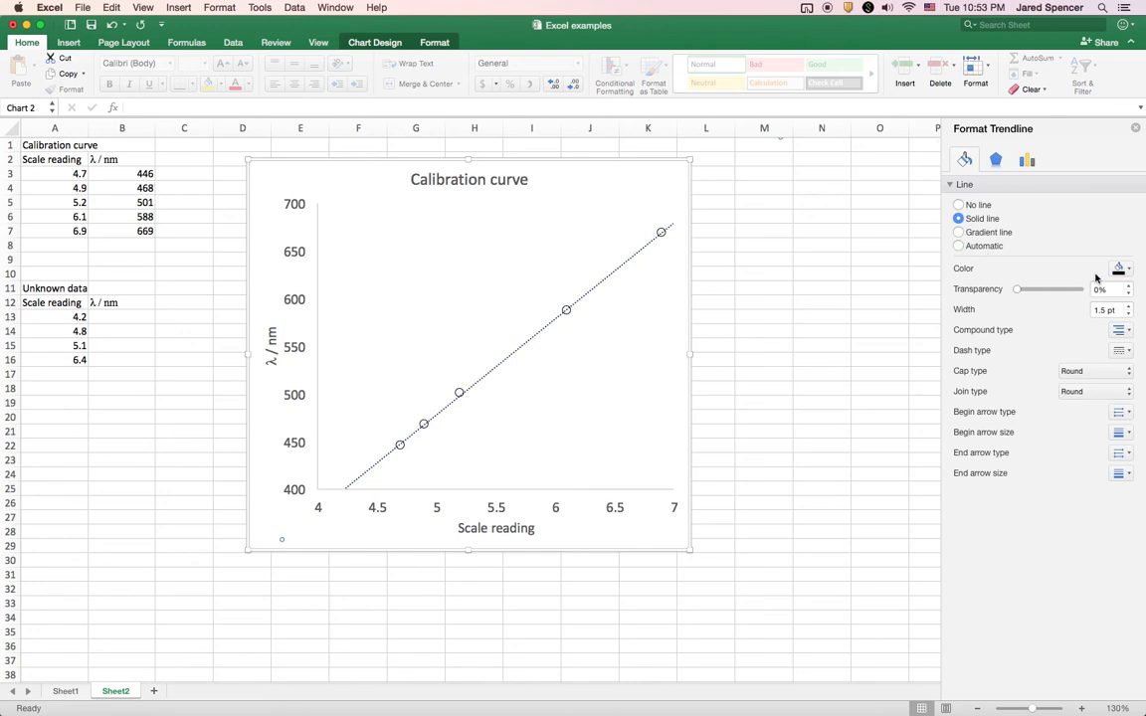
{"action": "left_click", "coordinate": [1129, 271]}
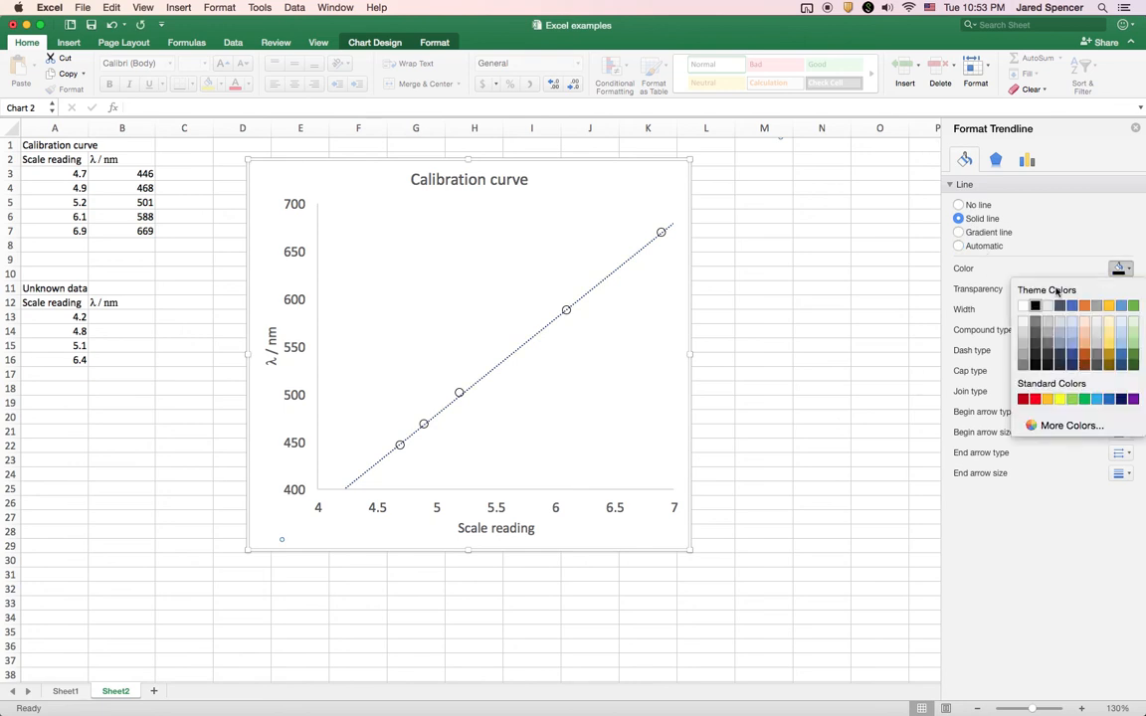
{"action": "left_click", "coordinate": [849, 340]}
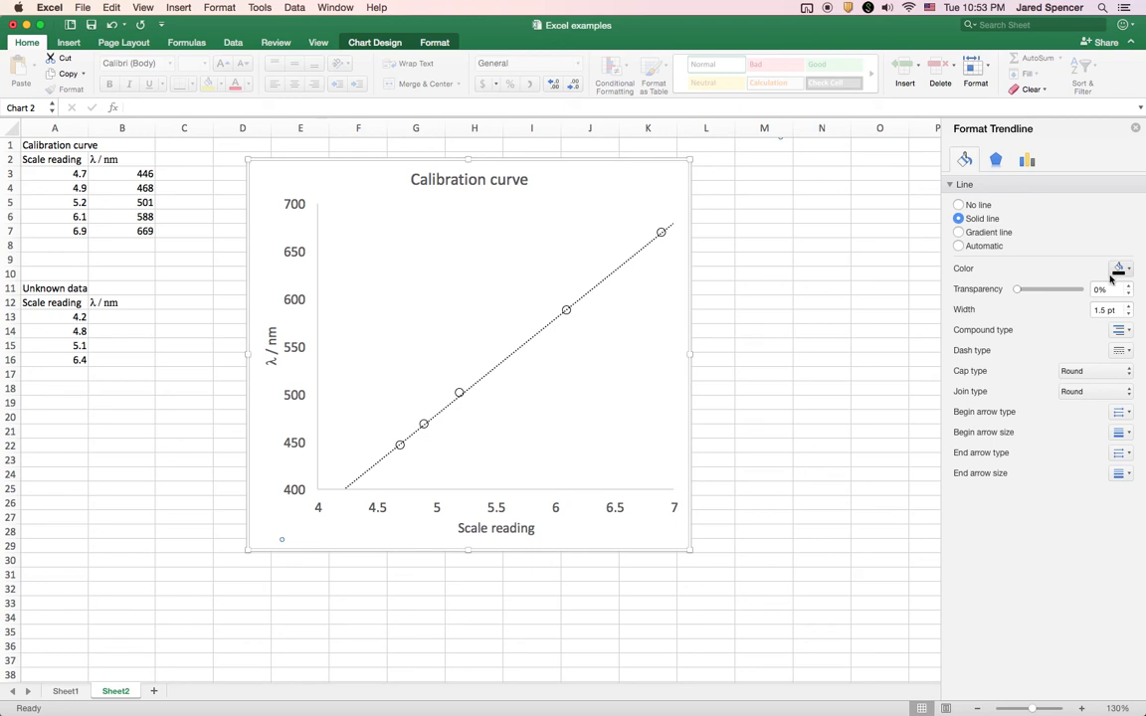
Try a continuous dash type on the trendline and set it to the evenly dashed style
{"action": "left_click", "coordinate": [1120, 350]}
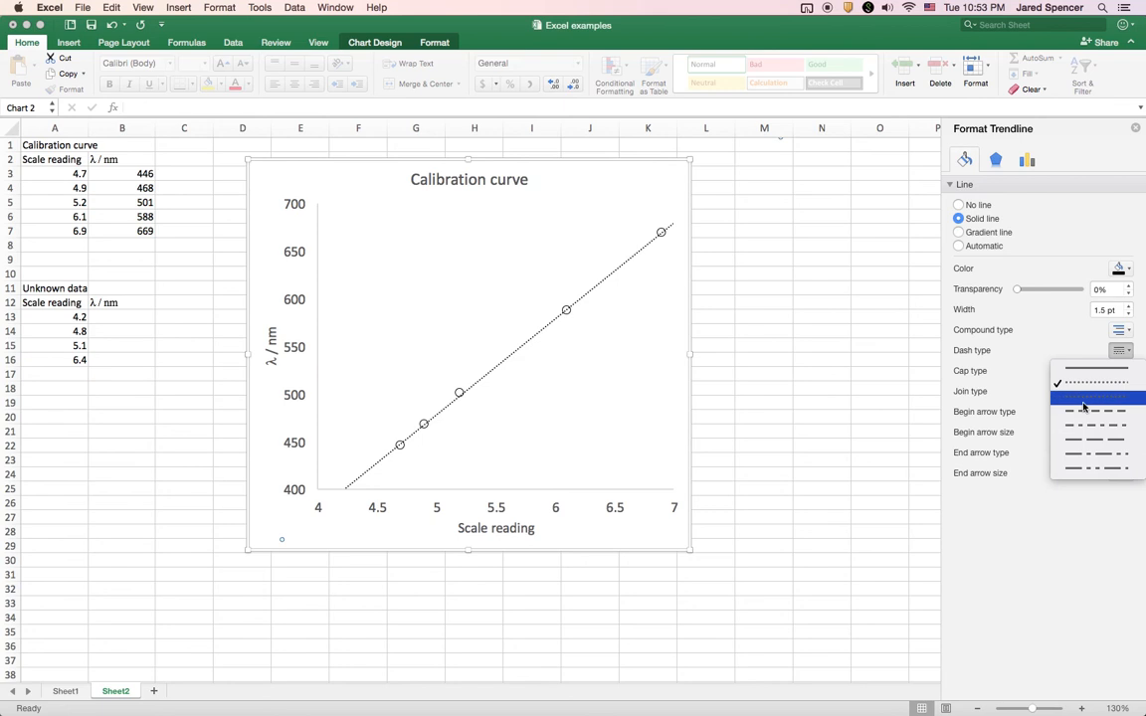
{"action": "left_click", "coordinate": [1090, 370]}
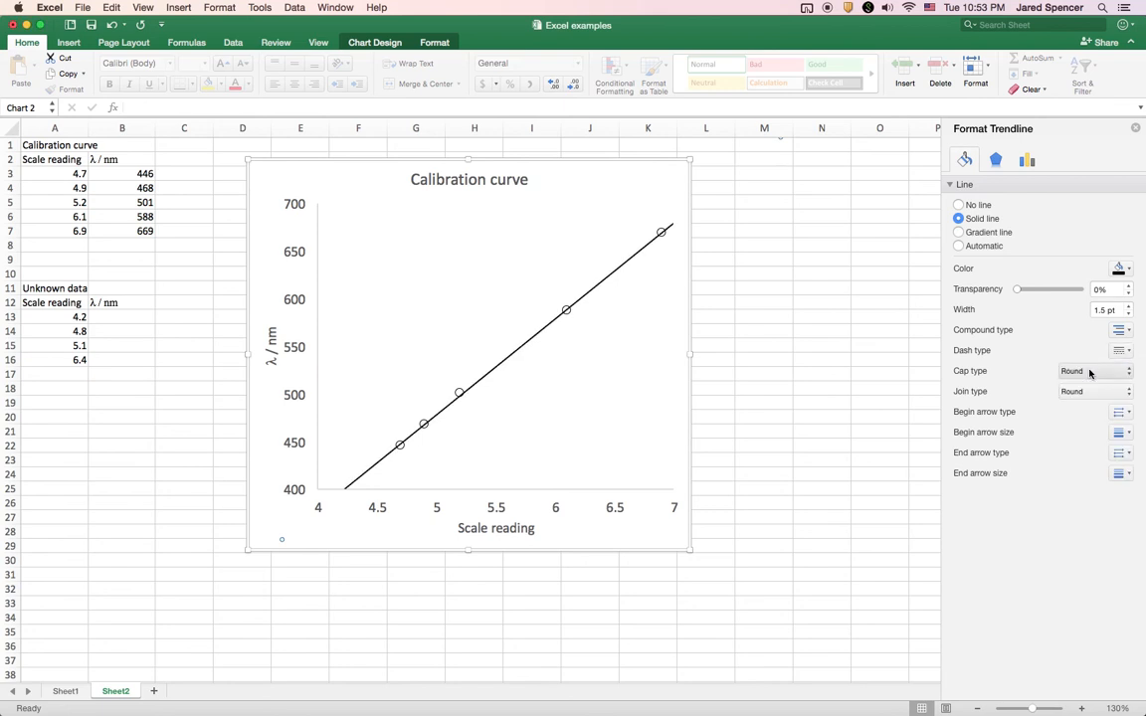
{"action": "left_click", "coordinate": [1119, 350]}
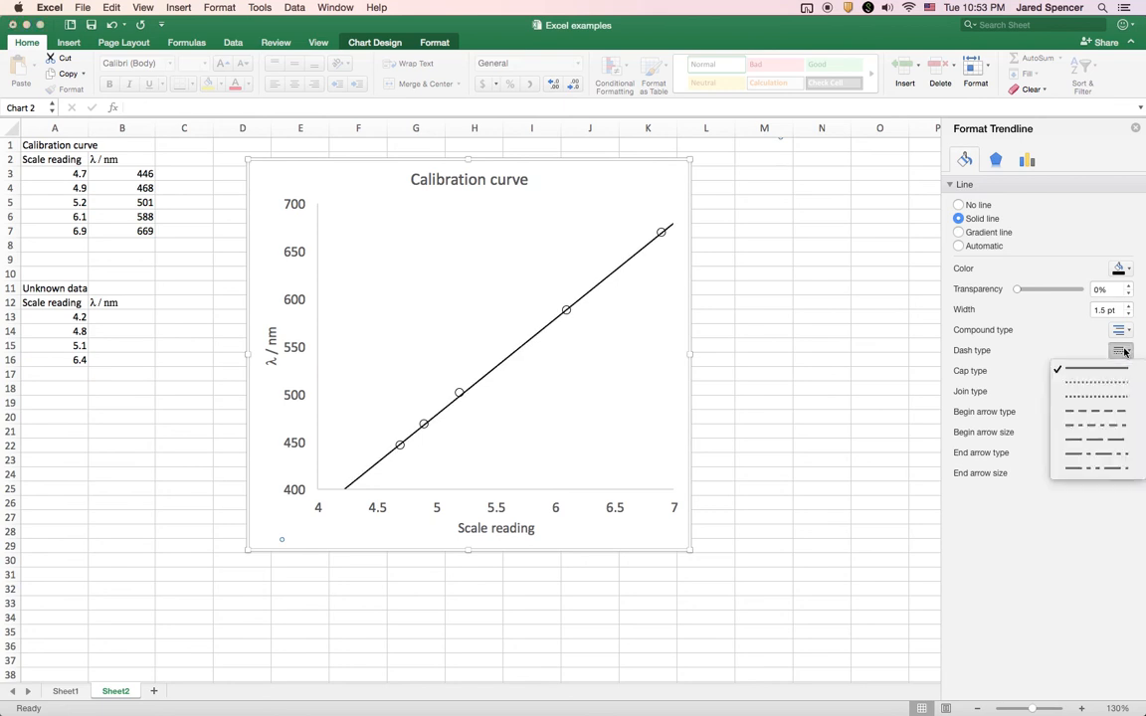
{"action": "left_click", "coordinate": [1084, 411]}
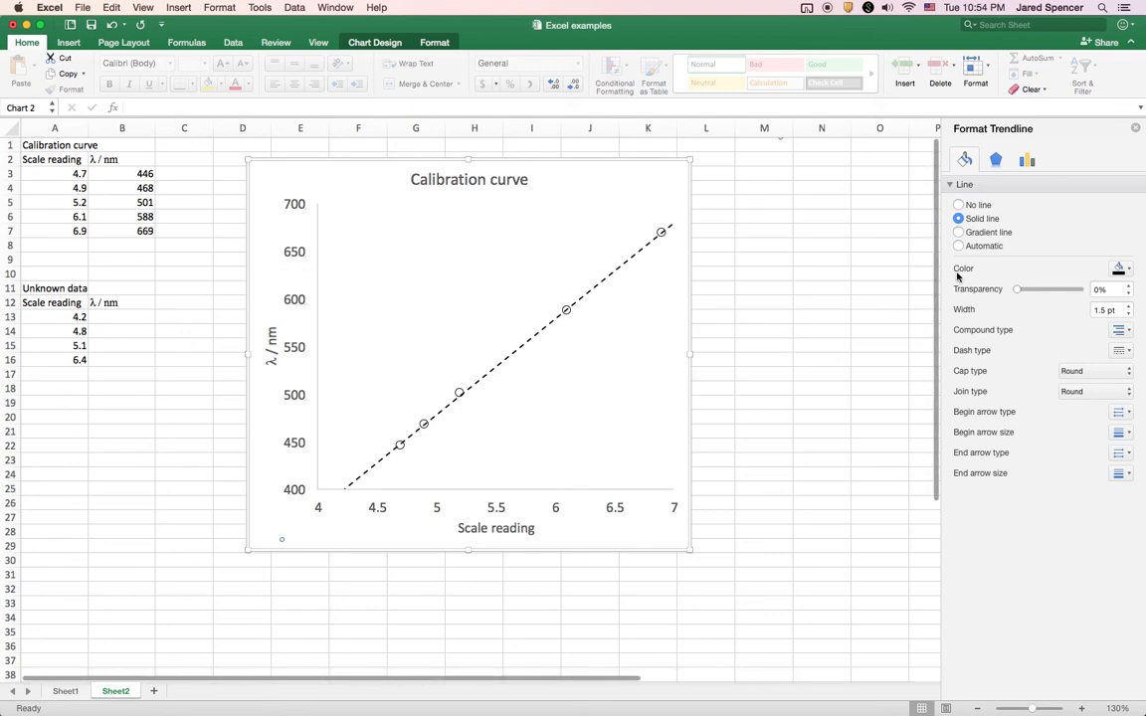
Display the trendline equation and R-squared value on the chart and move their label into the empty plot area below the line
{"action": "left_click", "coordinate": [1028, 161]}
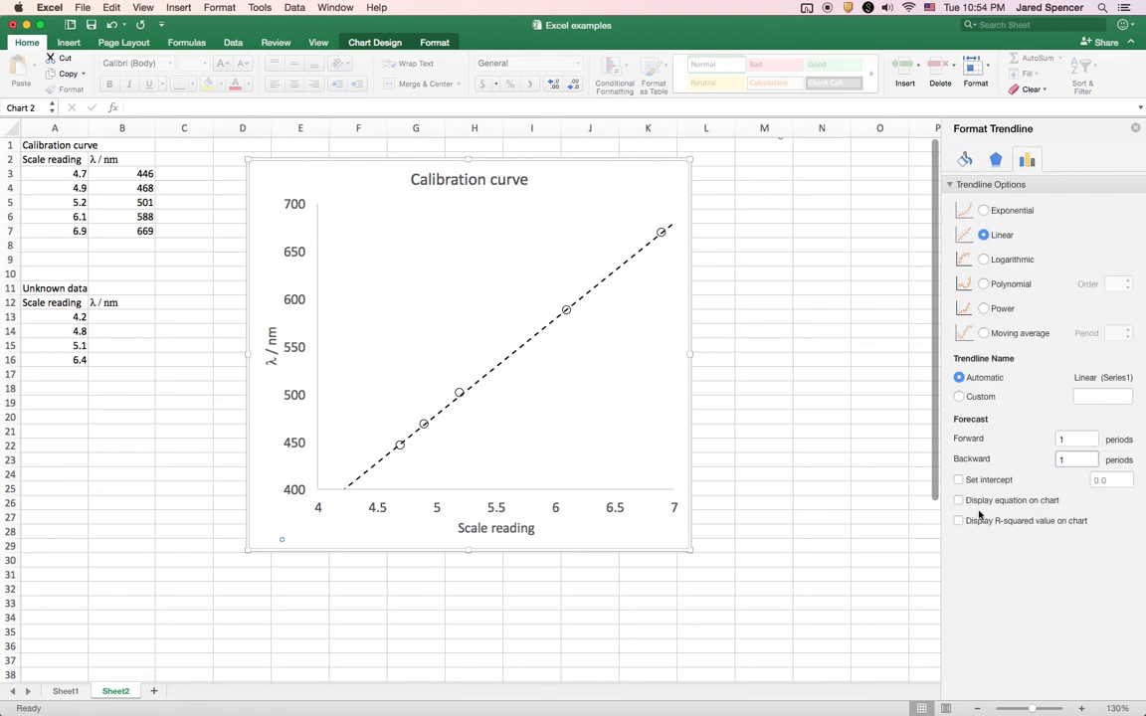
{"action": "left_click", "coordinate": [959, 501]}
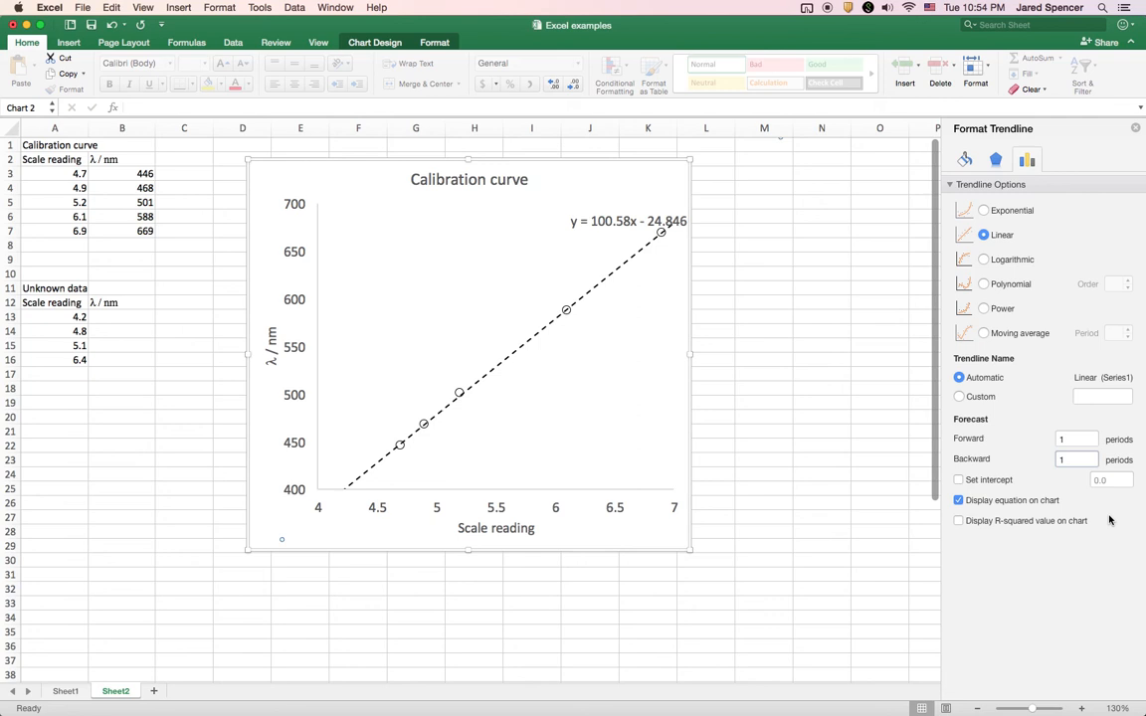
{"action": "left_click", "coordinate": [959, 521]}
{"action": "left_click_drag", "start_coordinate": [616, 219], "coordinate": [591, 394]}
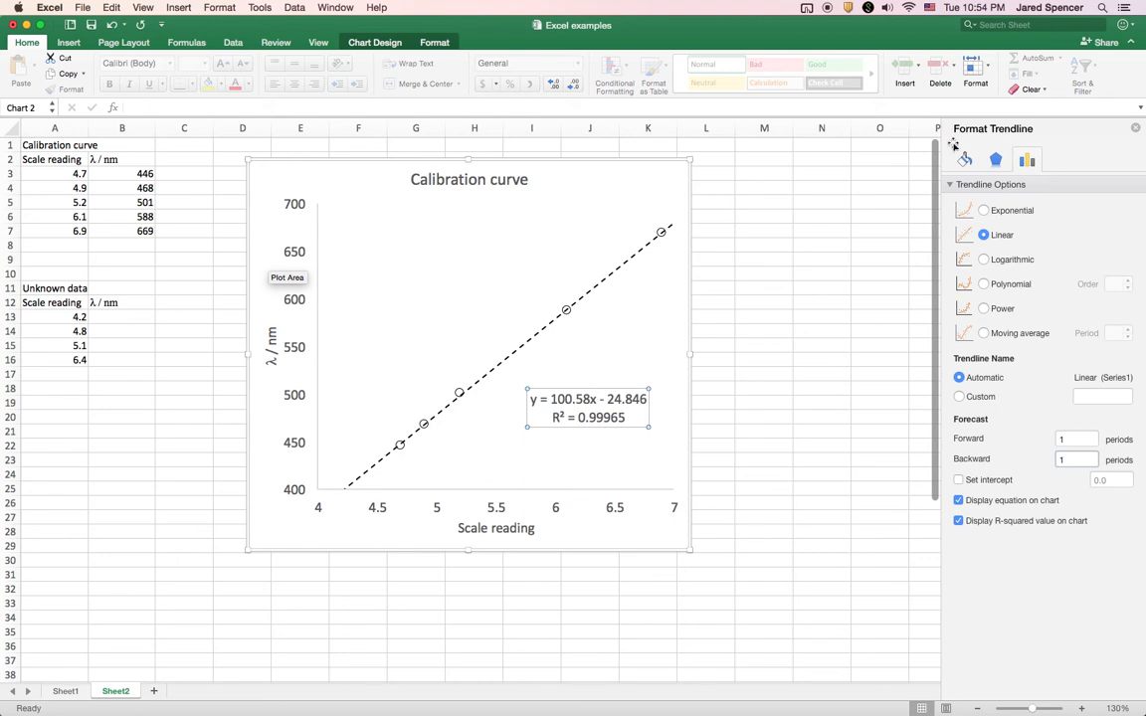
{"action": "left_click", "coordinate": [752, 273]}
{"action": "left_click", "coordinate": [808, 203]}
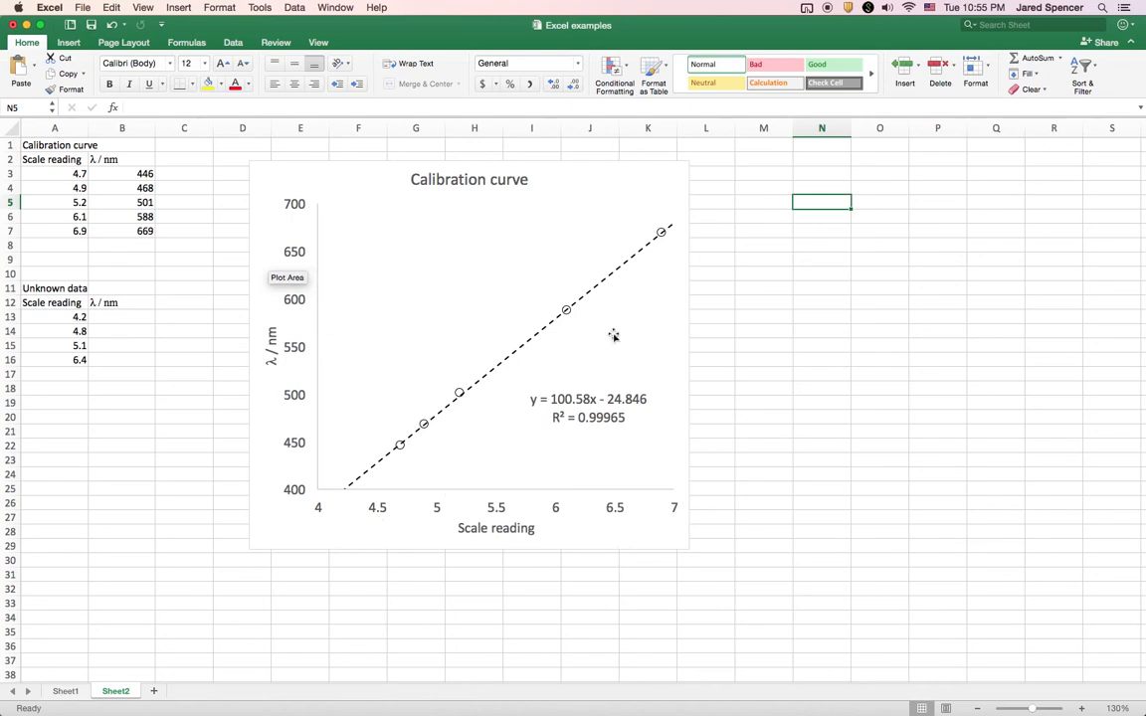
{"action": "left_click", "coordinate": [110, 316]}
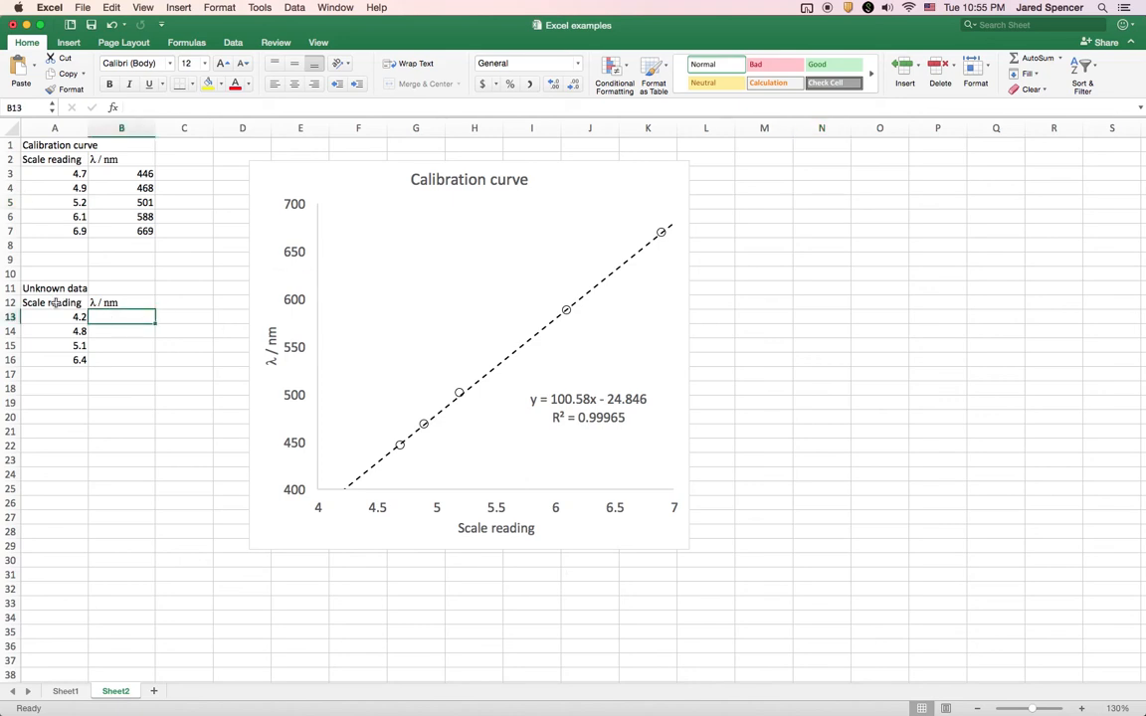
{"action": "key", "text": "Left"}
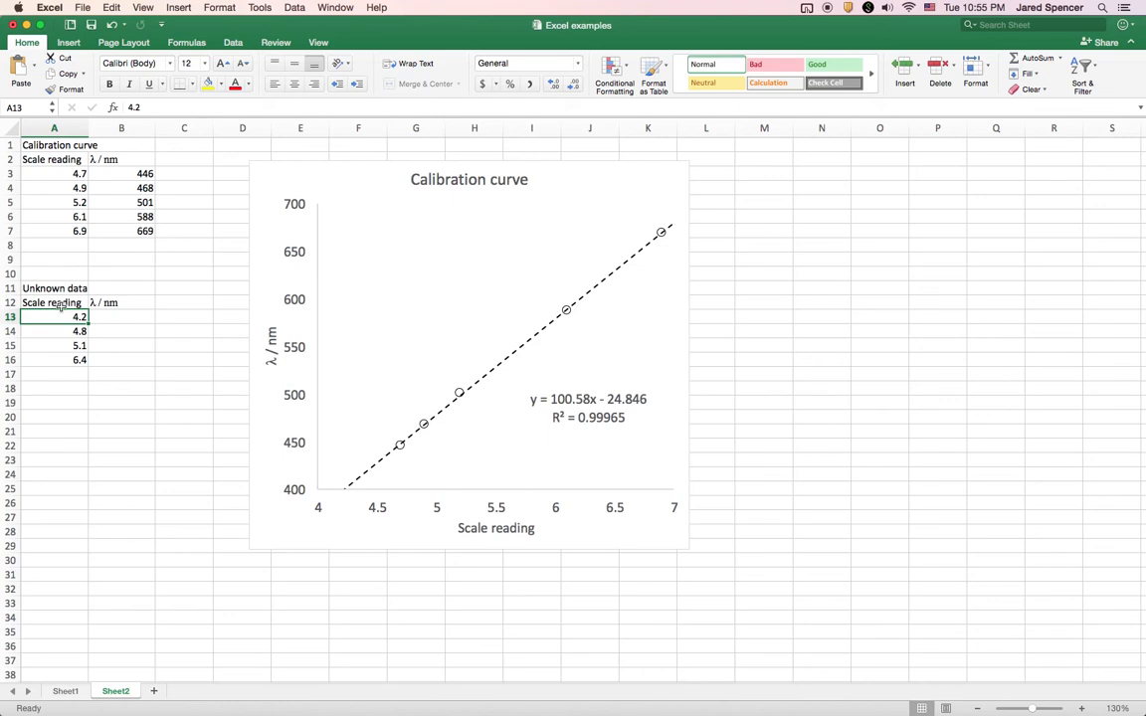
{"action": "left_click", "coordinate": [113, 304]}
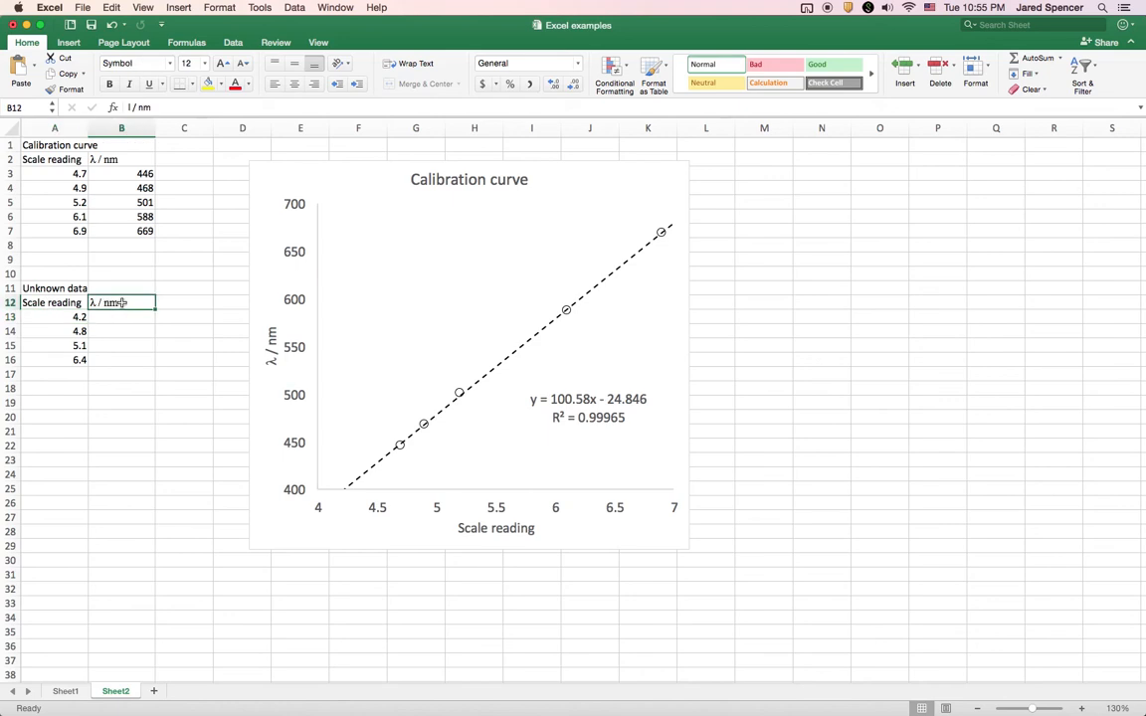
{"action": "double_click", "coordinate": [125, 303]}
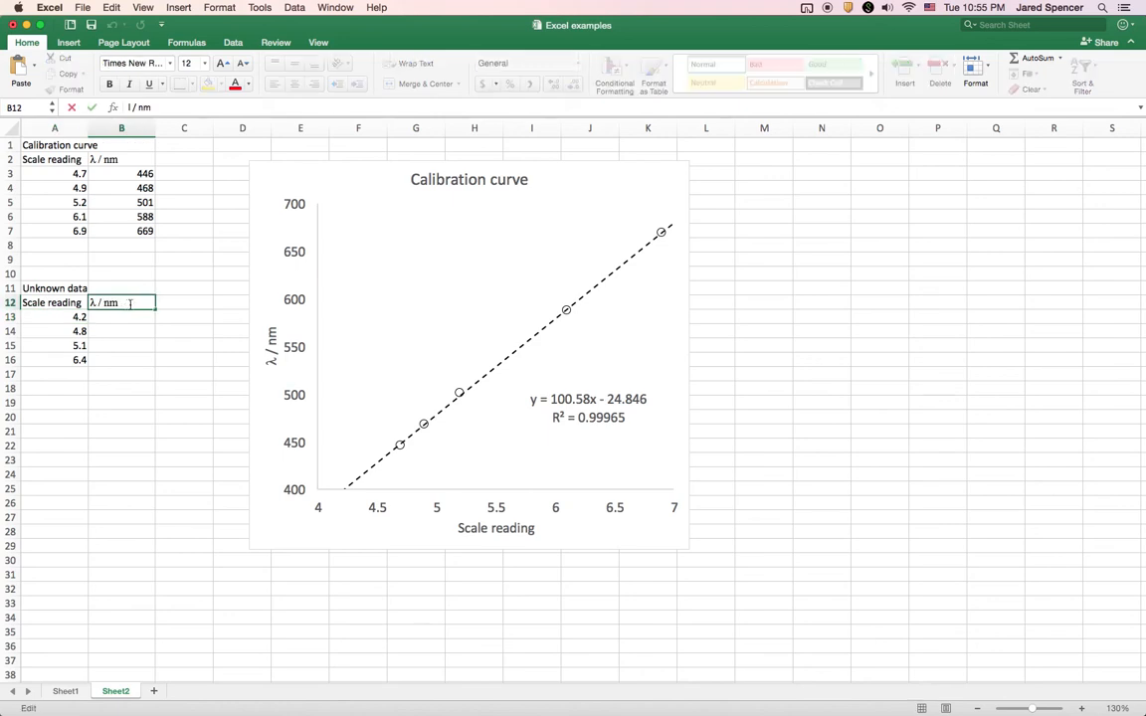
{"action": "key", "text": "Escape"}
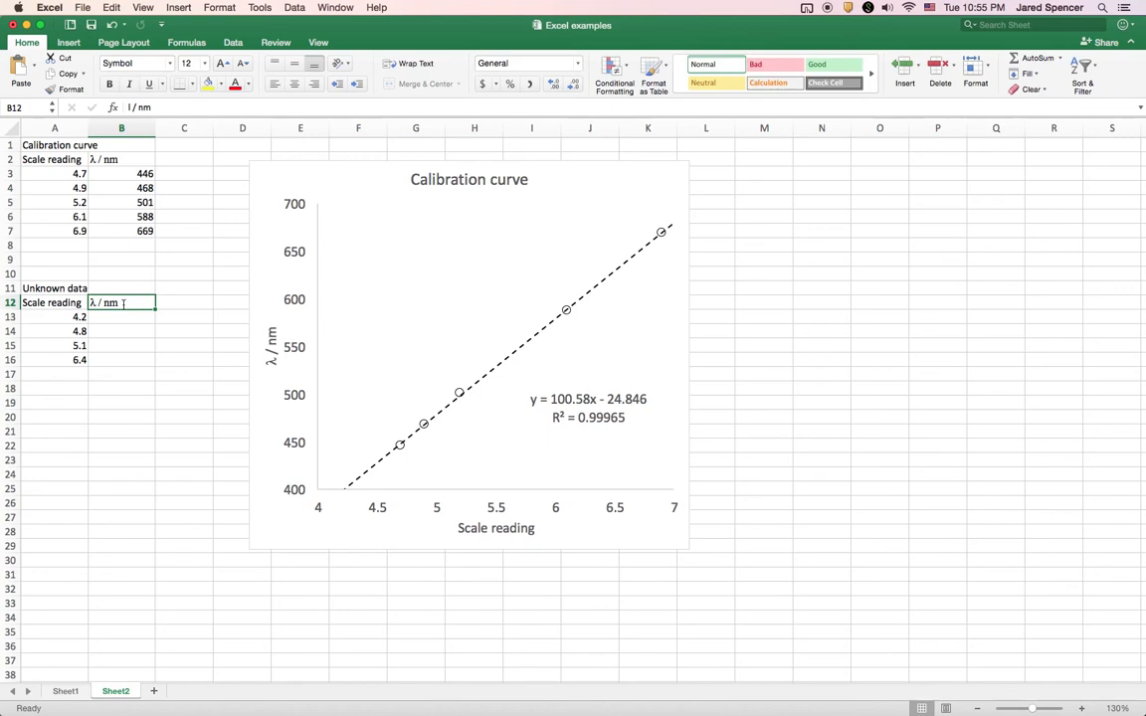
Calculate the first unknown wavelength in cell B13 from the trendline equation with the formula =100.58*A13-24.846
{"action": "left_click", "coordinate": [135, 316]}
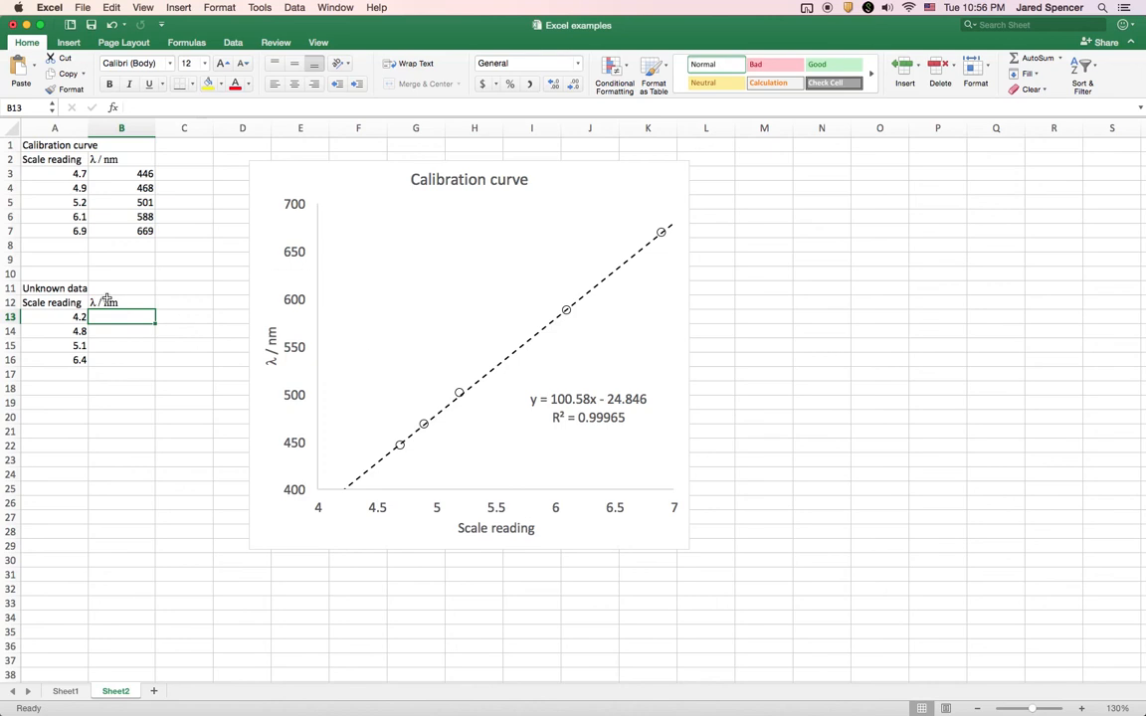
{"action": "type", "text": "=100.58*"}
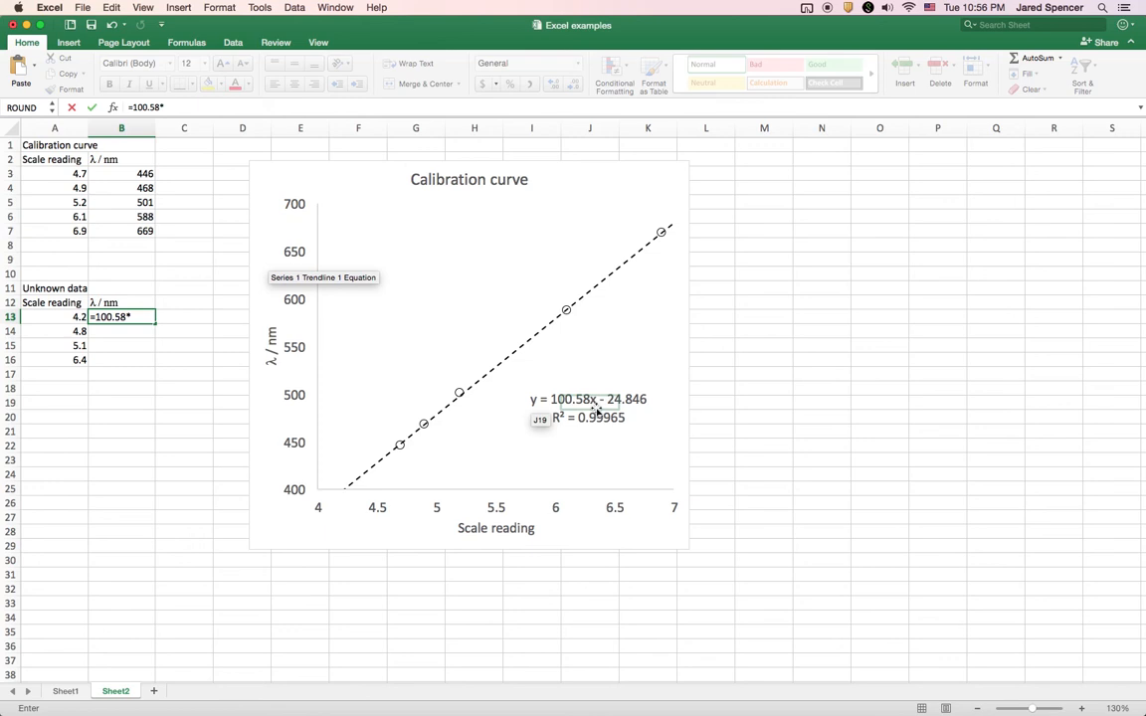
{"action": "left_click", "coordinate": [74, 316]}
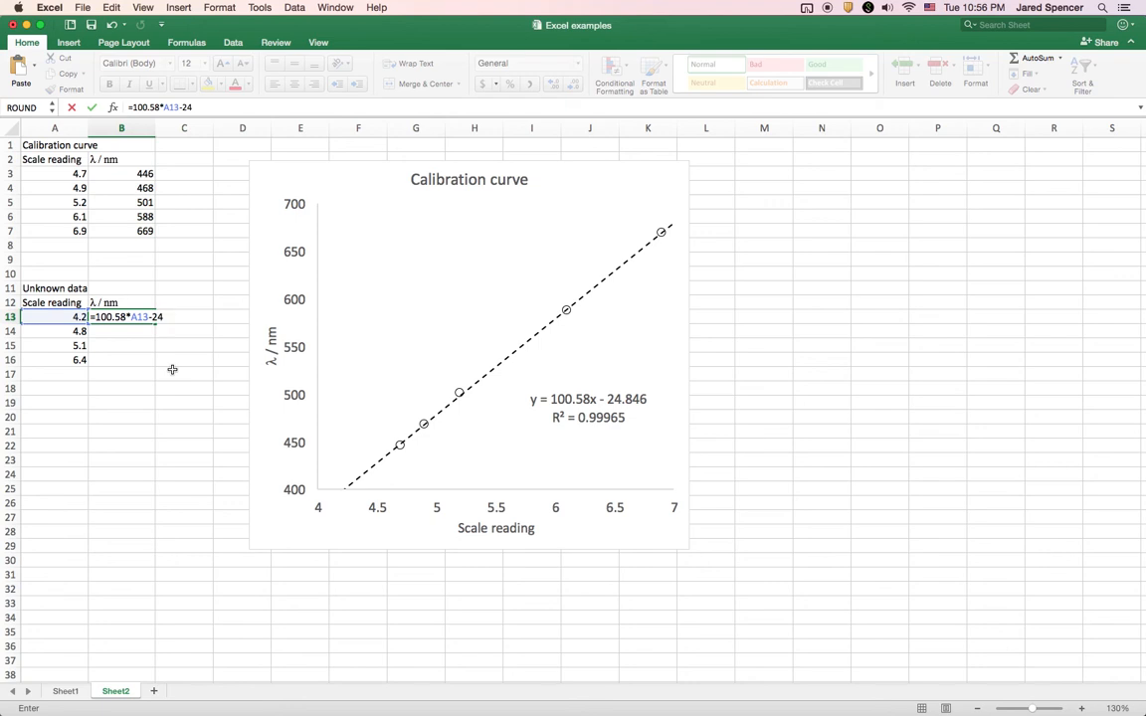
{"action": "type", "text": "846"}
{"action": "key", "text": "Return"}
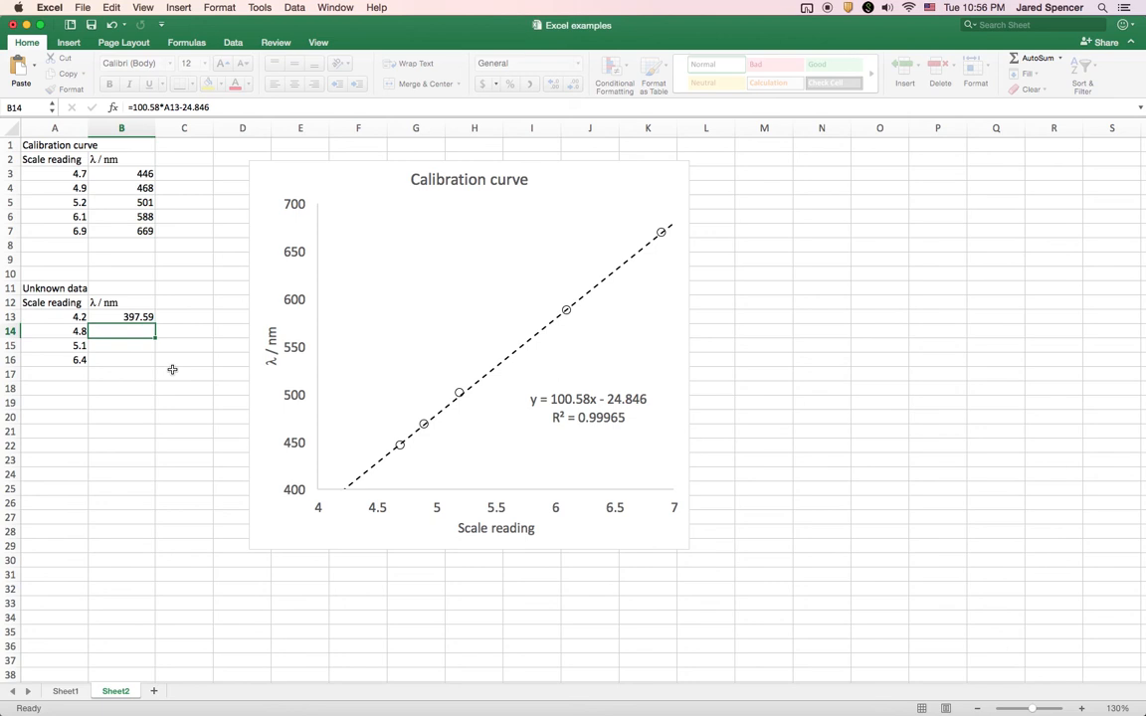
Fill the wavelength formula from cell B13 down to B16 for the remaining unknown scale readings
{"action": "left_click", "coordinate": [123, 319]}
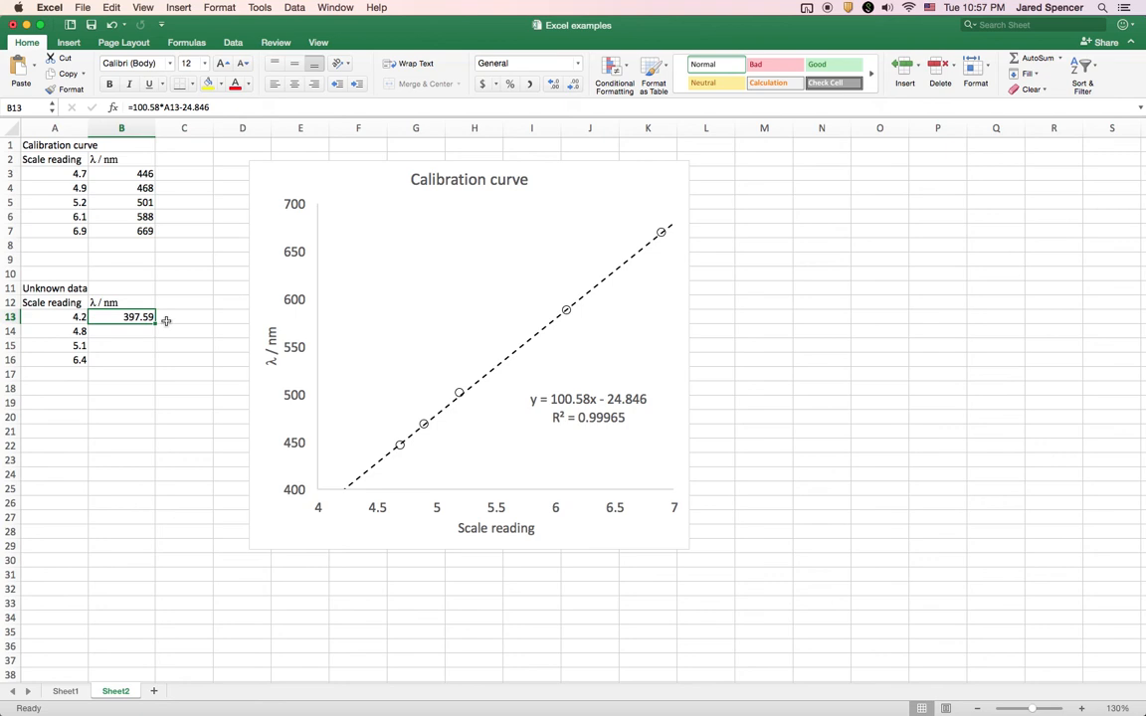
{"action": "left_click", "coordinate": [57, 316]}
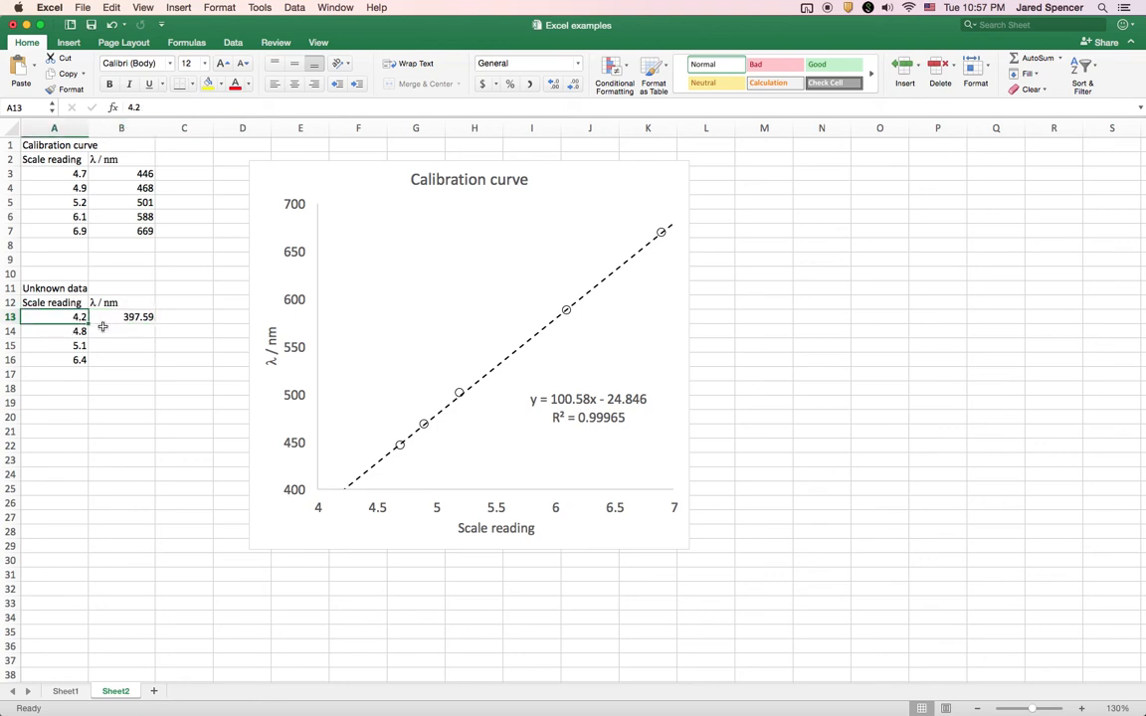
{"action": "left_click", "coordinate": [137, 317]}
{"action": "key", "text": "Left"}
{"action": "left_click", "coordinate": [148, 321]}
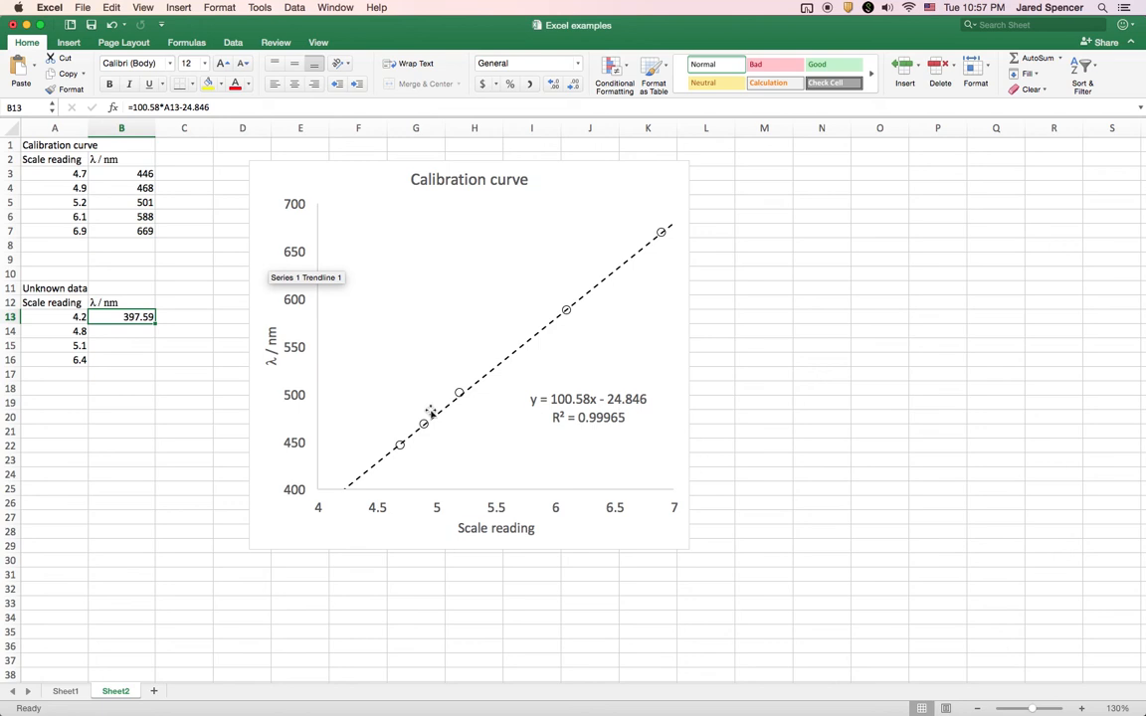
{"action": "left_click", "coordinate": [157, 324]}
{"action": "left_click_drag", "start_coordinate": [157, 326], "coordinate": [155, 360]}
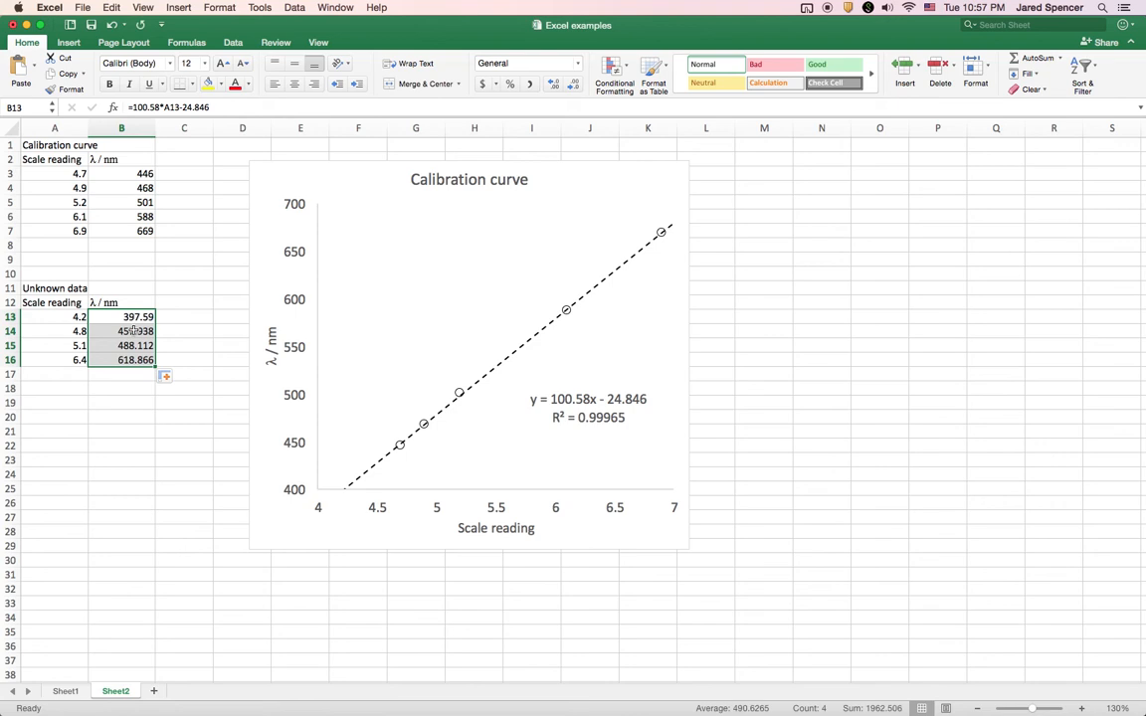
Check the cell references of the filled wavelength formulas in B13 through B16
{"action": "left_click", "coordinate": [134, 315]}
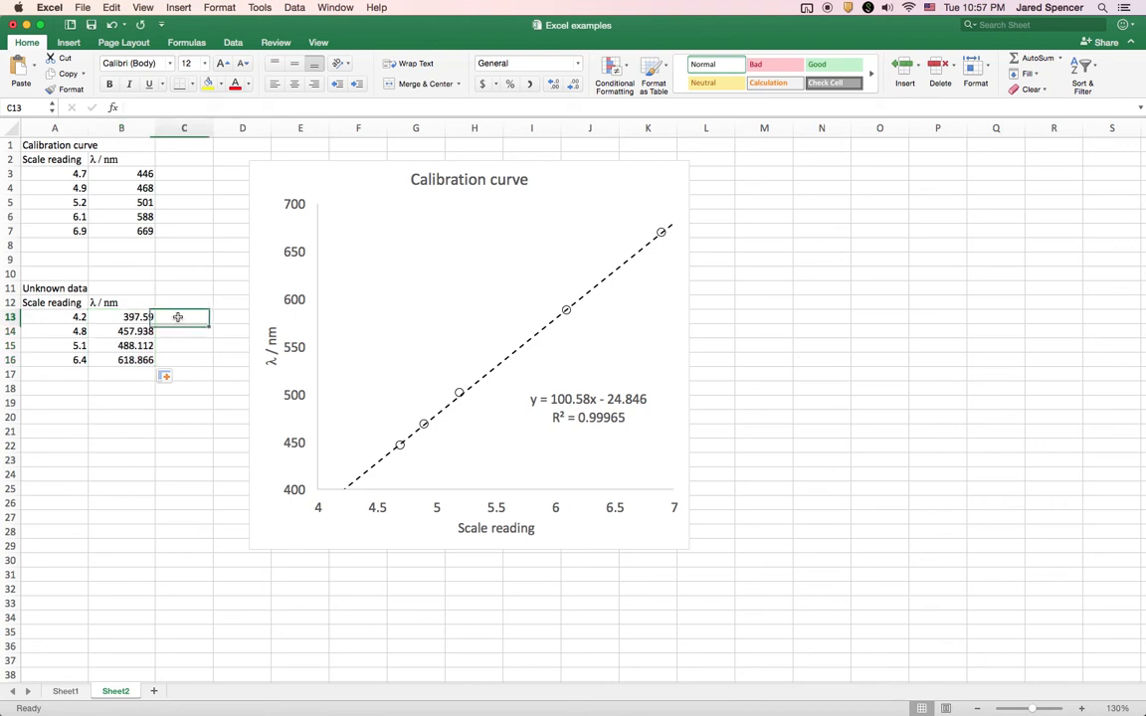
{"action": "key", "text": "Down"}
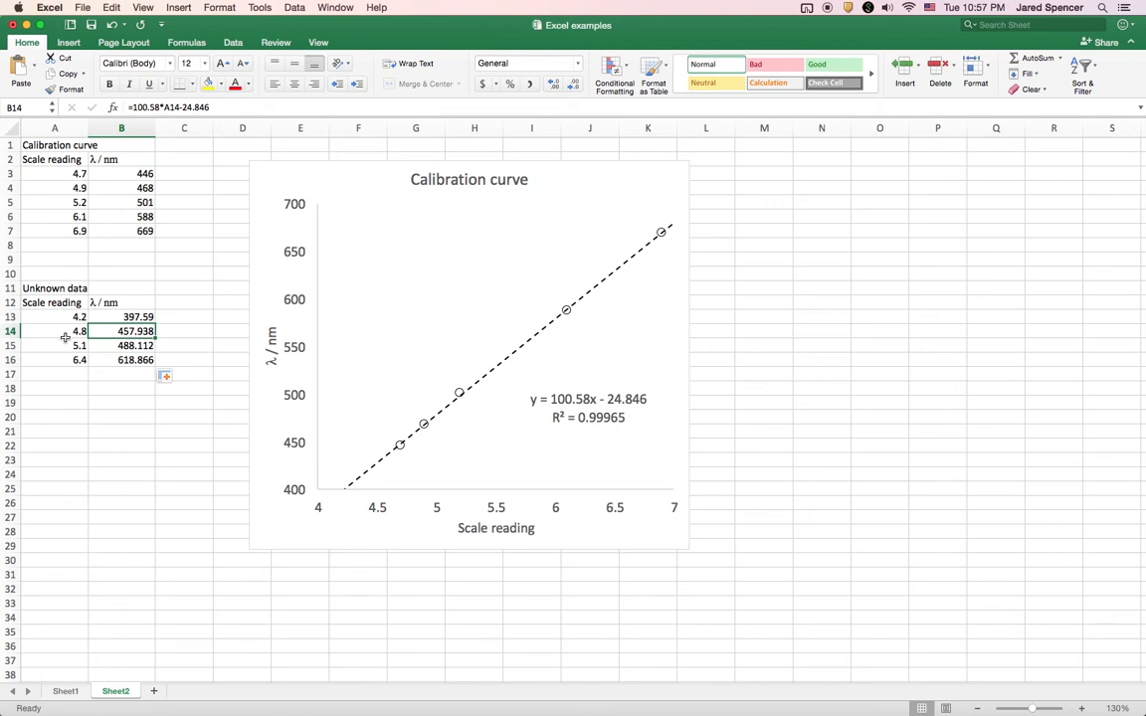
{"action": "left_click", "coordinate": [117, 346]}
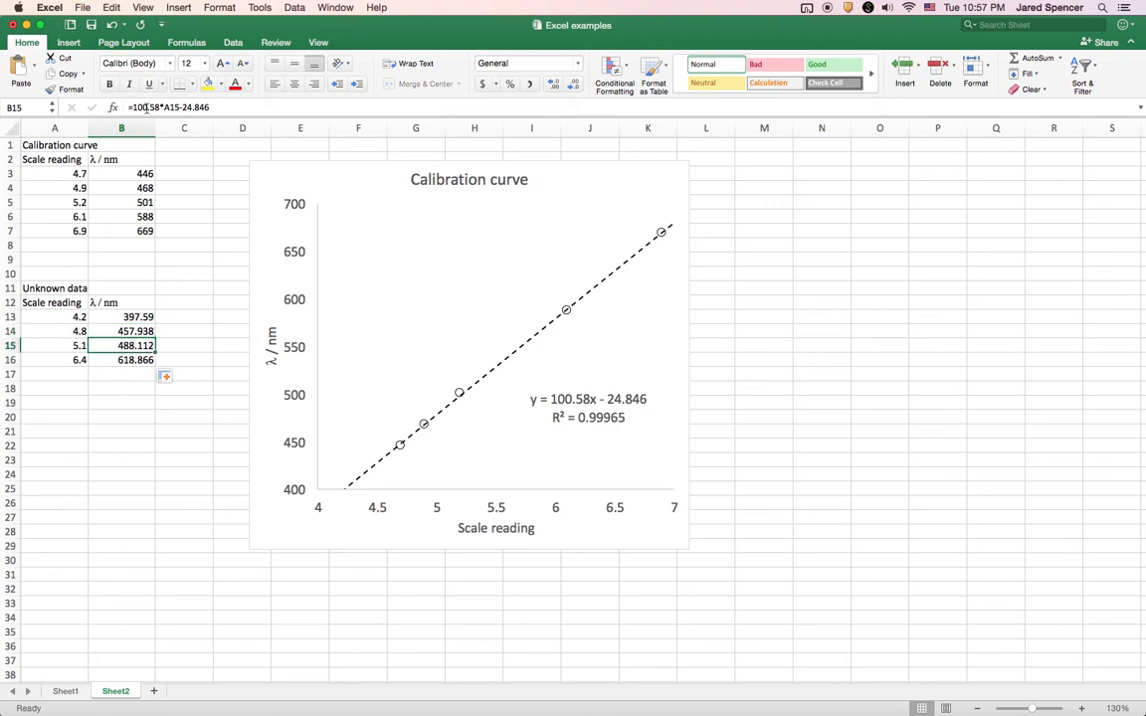
{"action": "left_click", "coordinate": [109, 357]}
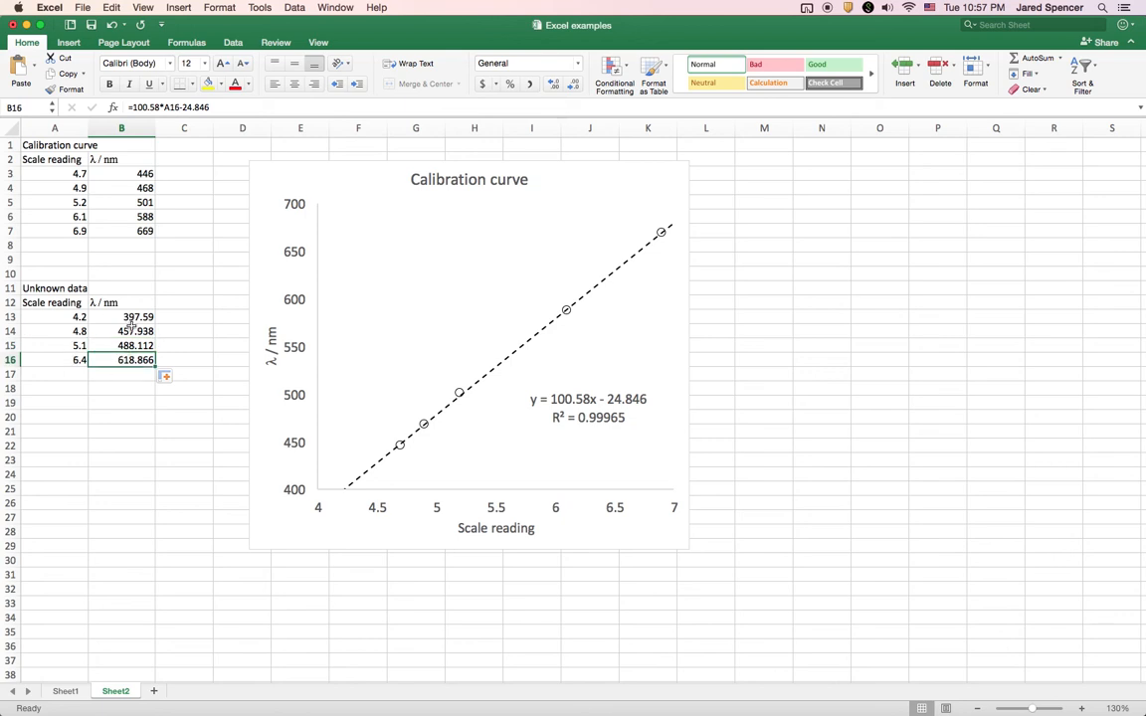
{"action": "left_click", "coordinate": [167, 460]}
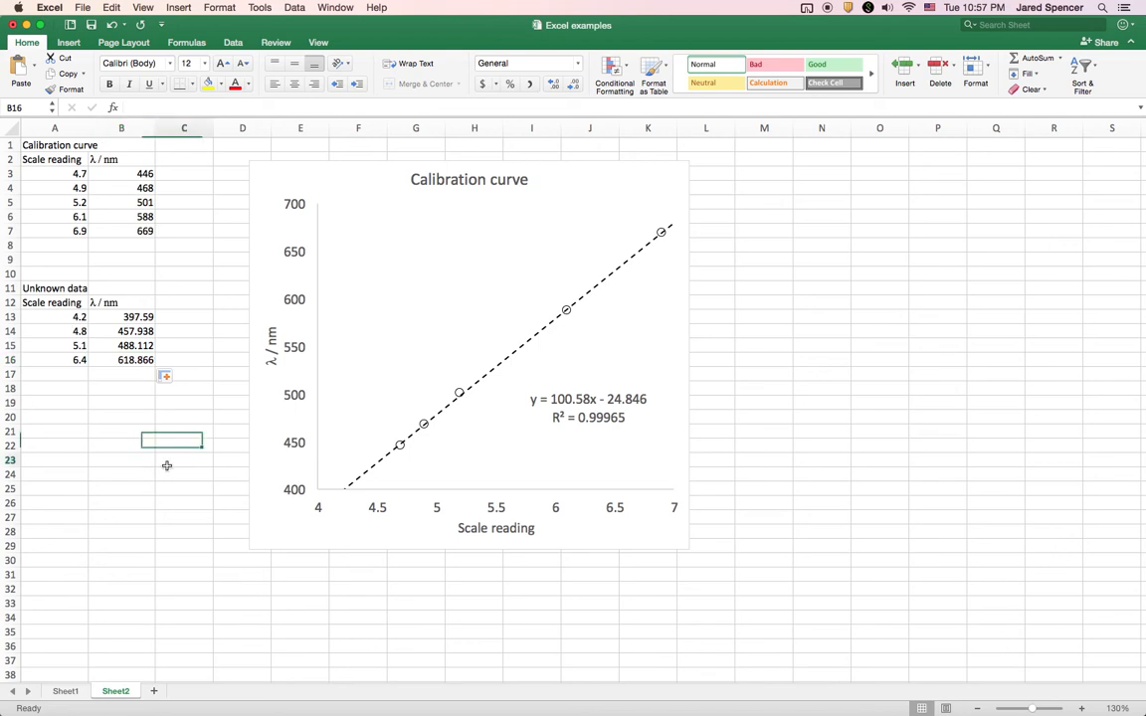
Reduce the calculated wavelengths in B13:B16 to zero decimal places
{"action": "left_click_drag", "start_coordinate": [135, 316], "coordinate": [136, 364]}
{"action": "left_click", "coordinate": [134, 316]}
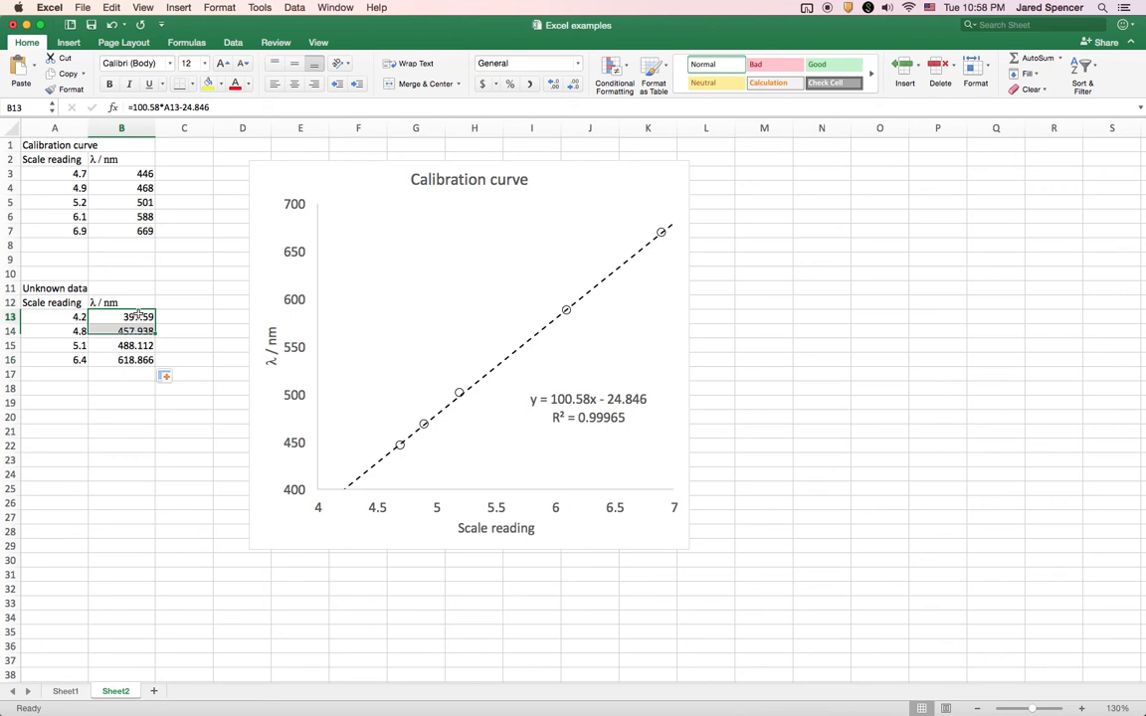
{"action": "left_click_drag", "start_coordinate": [134, 316], "coordinate": [135, 360]}
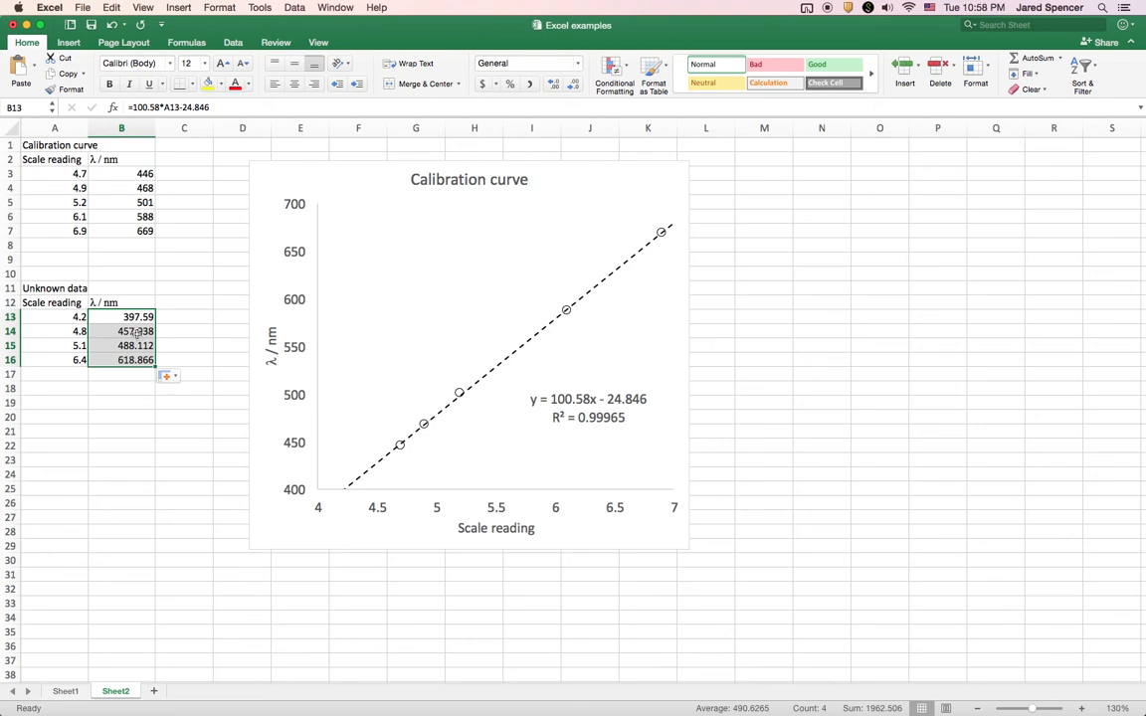
{"action": "left_click", "coordinate": [578, 87]}
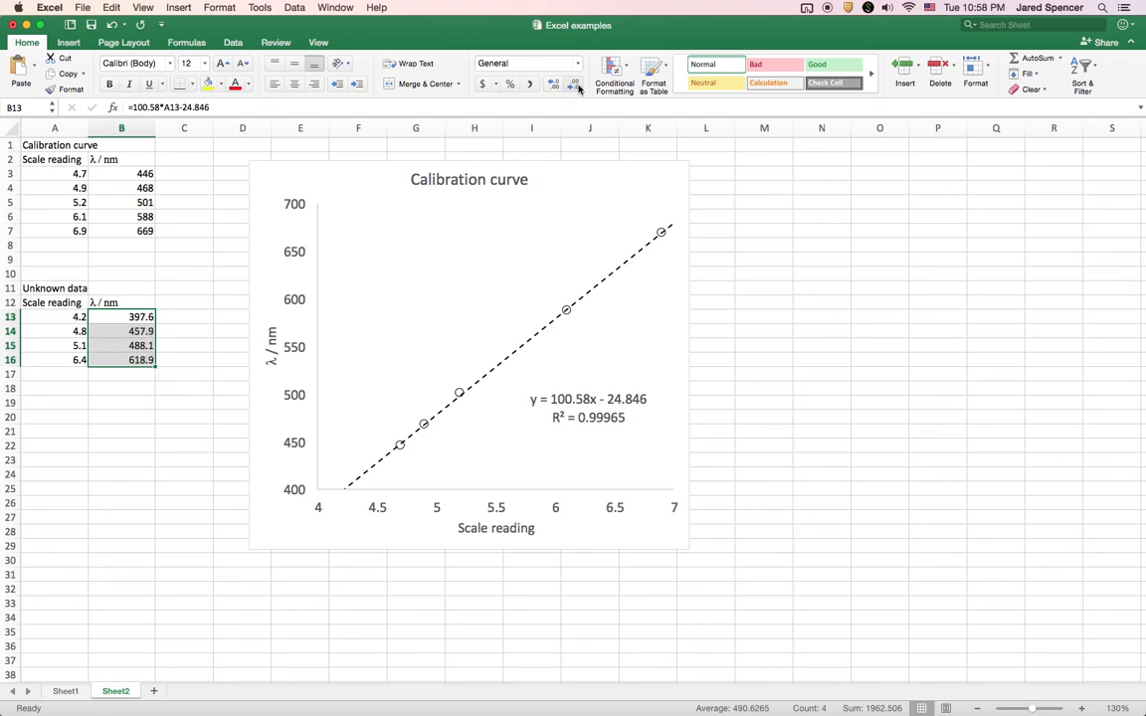
{"action": "left_click", "coordinate": [577, 88]}
{"action": "left_click", "coordinate": [169, 407]}
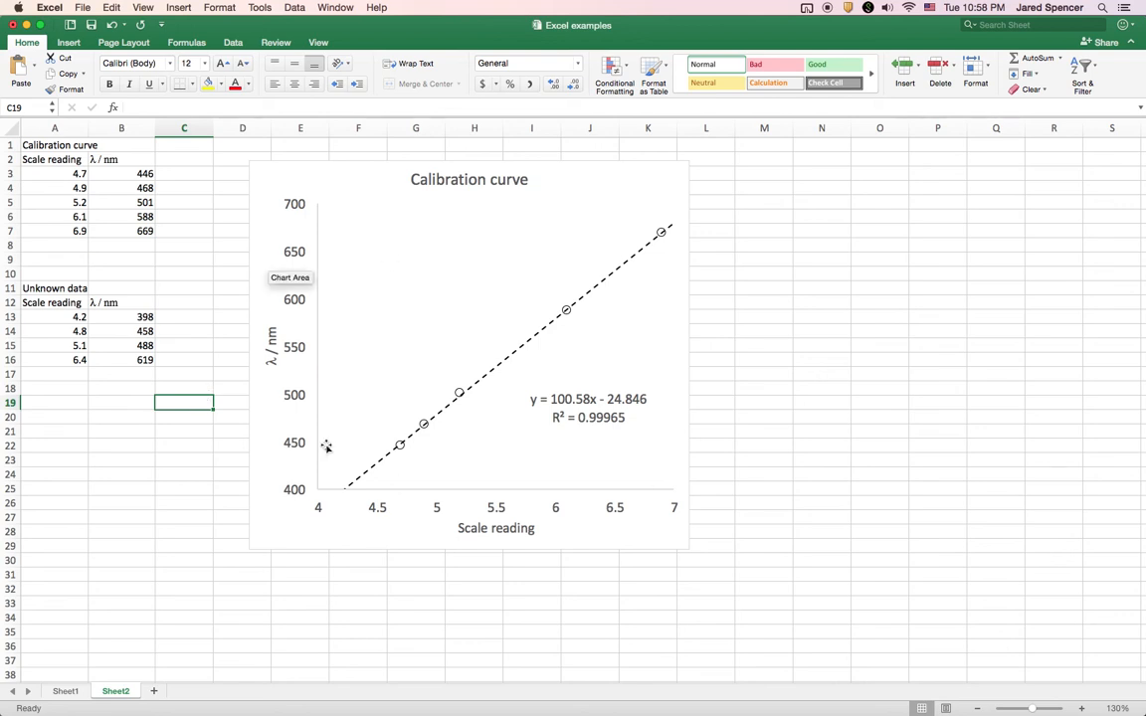
{"action": "left_click", "coordinate": [129, 360]}
{"action": "left_click", "coordinate": [163, 372]}
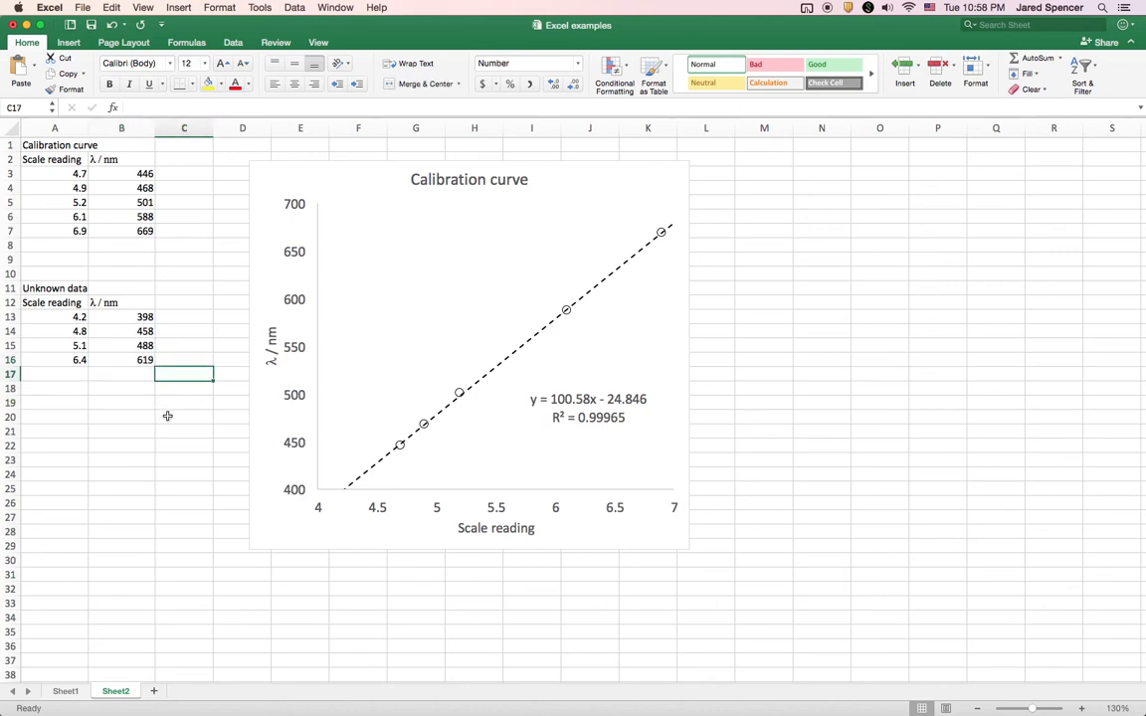
{"action": "left_click", "coordinate": [99, 430]}
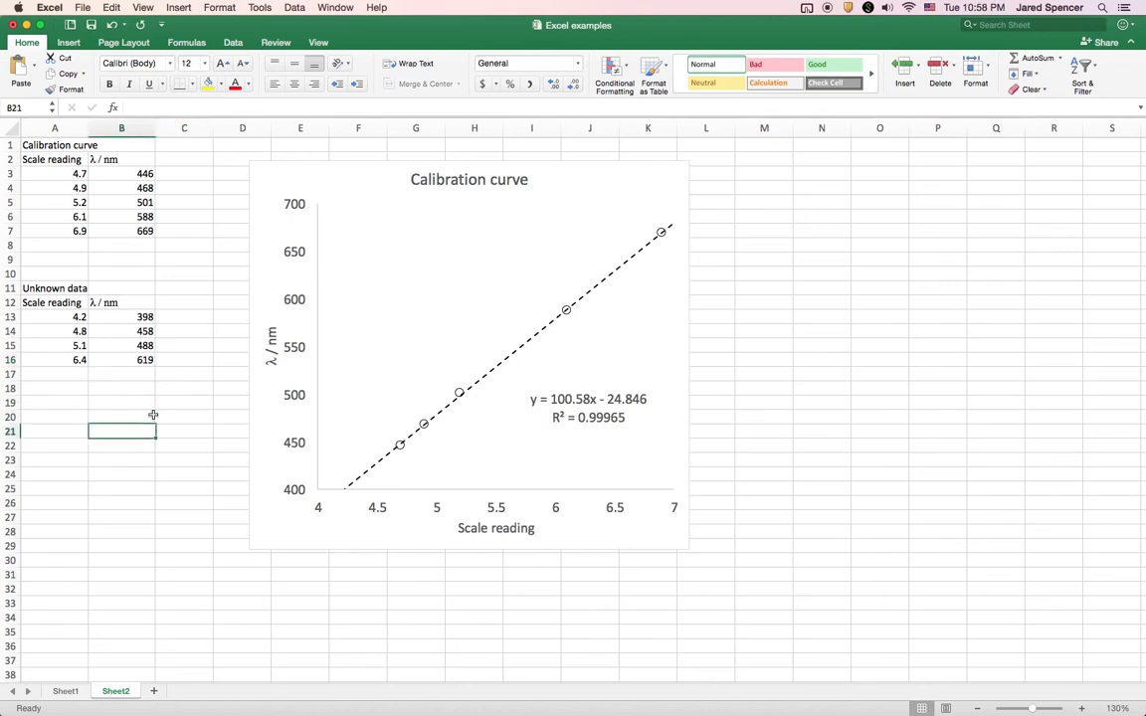